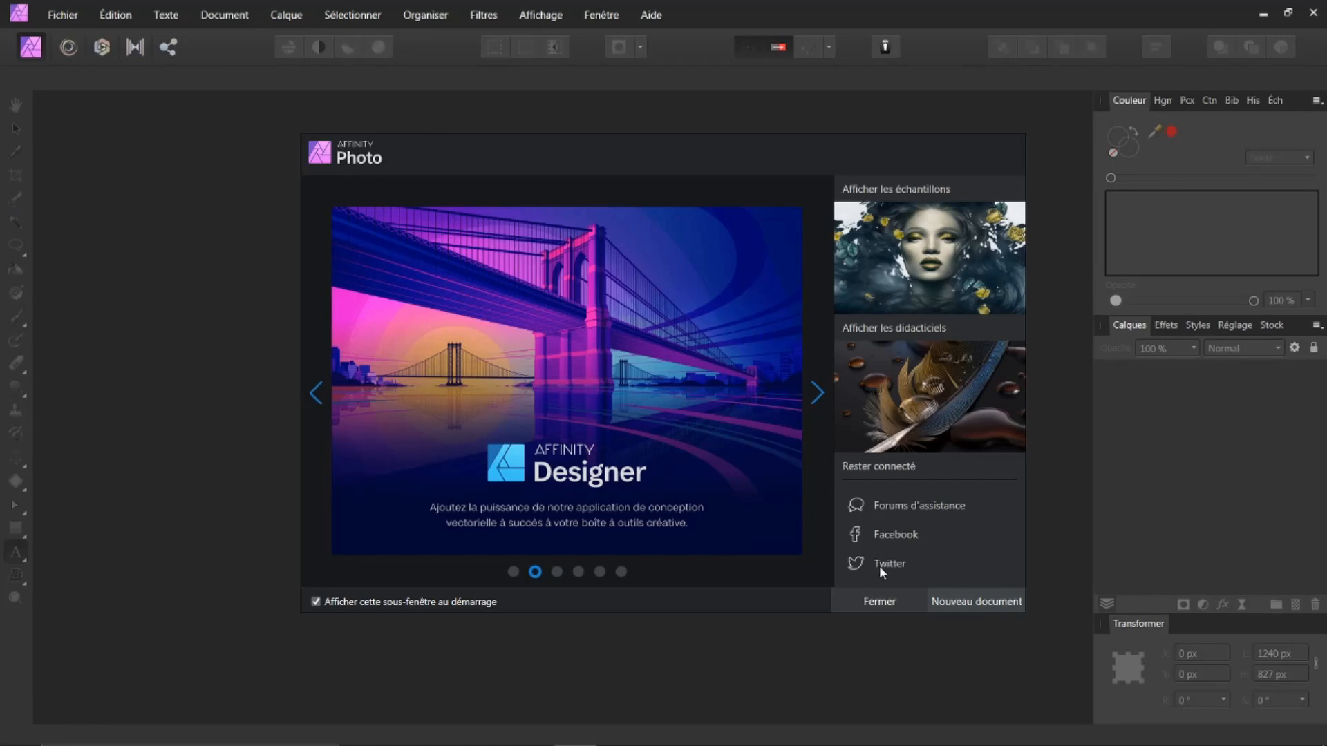
Close the welcome window and look through the Bibliothèque, Échantillons and Couleur panels.
left_click(875, 602)
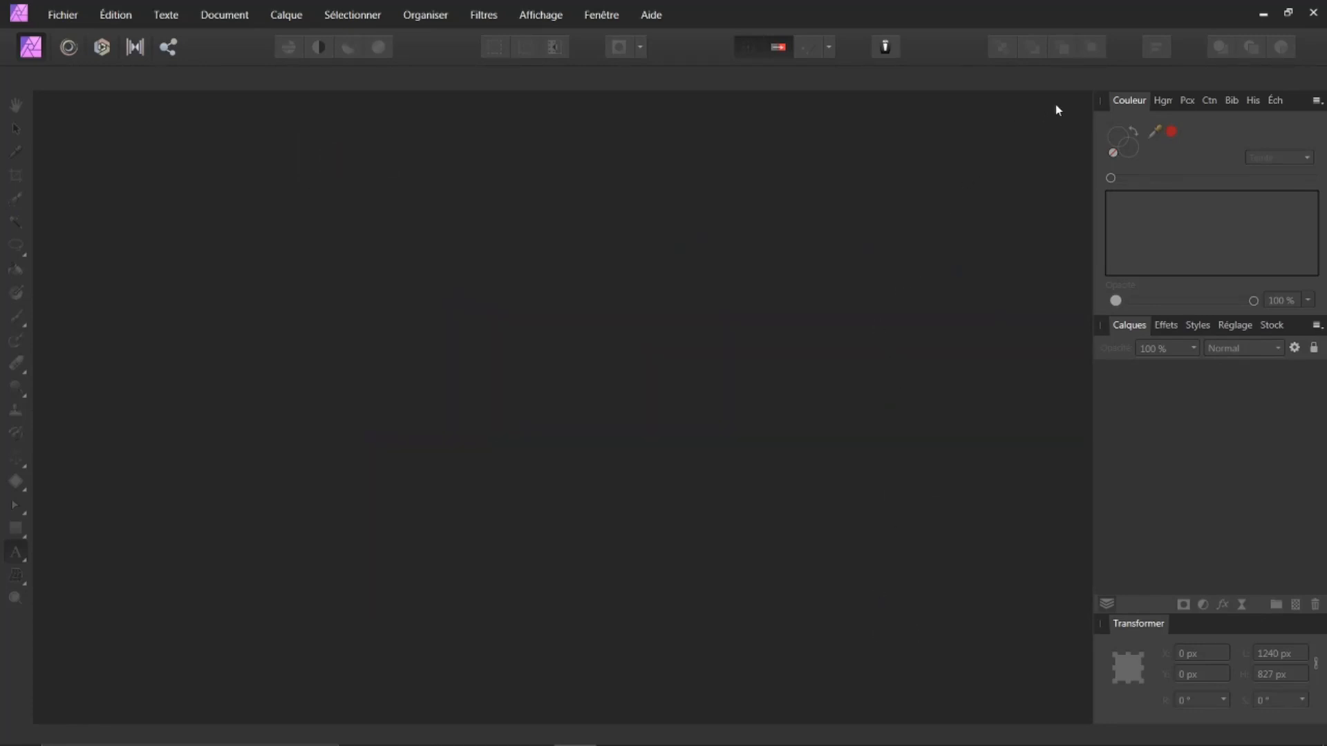
left_click(1231, 101)
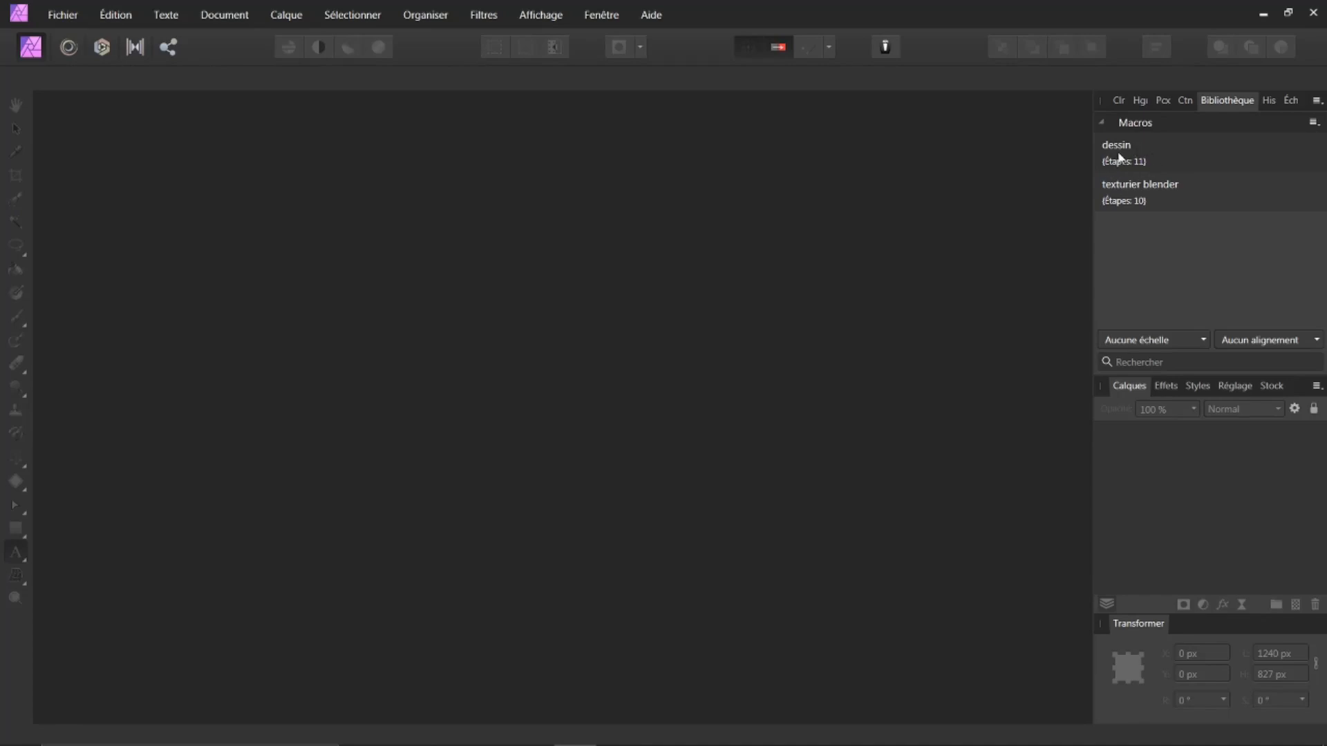
left_click(1291, 101)
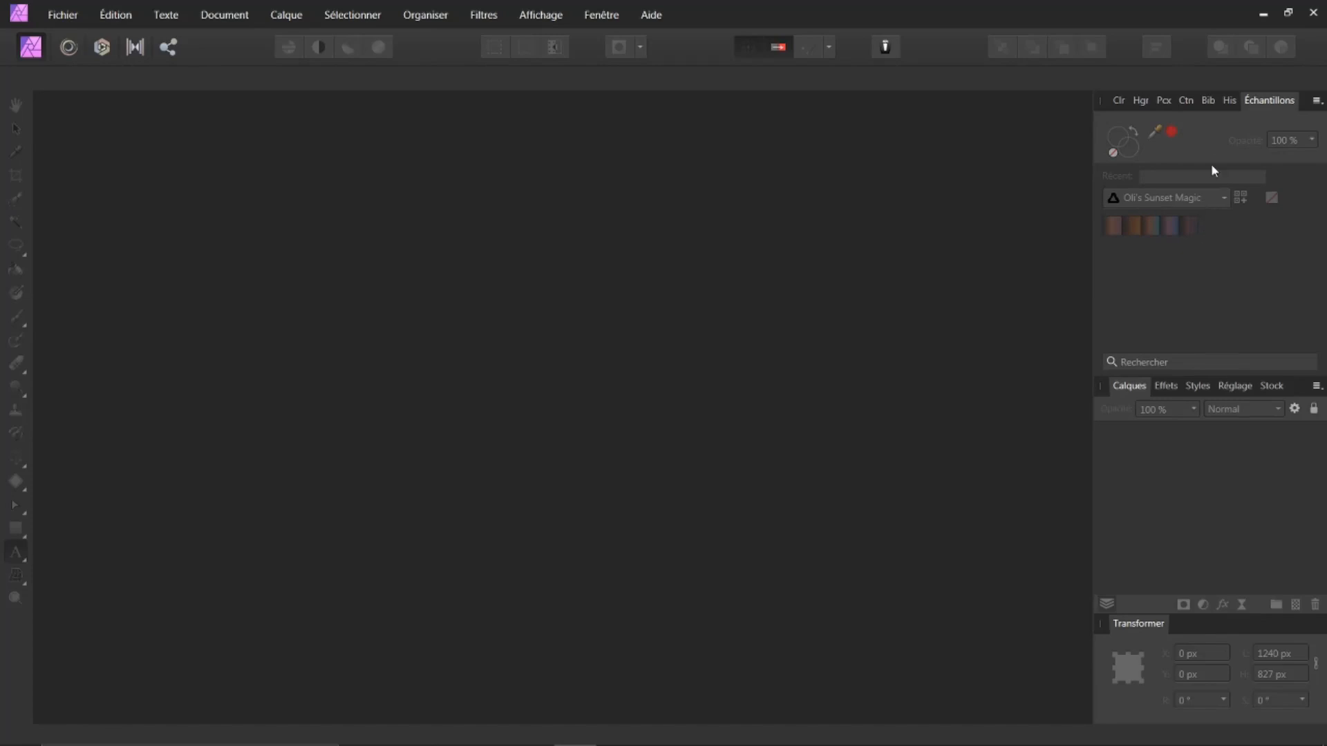
left_click(1120, 100)
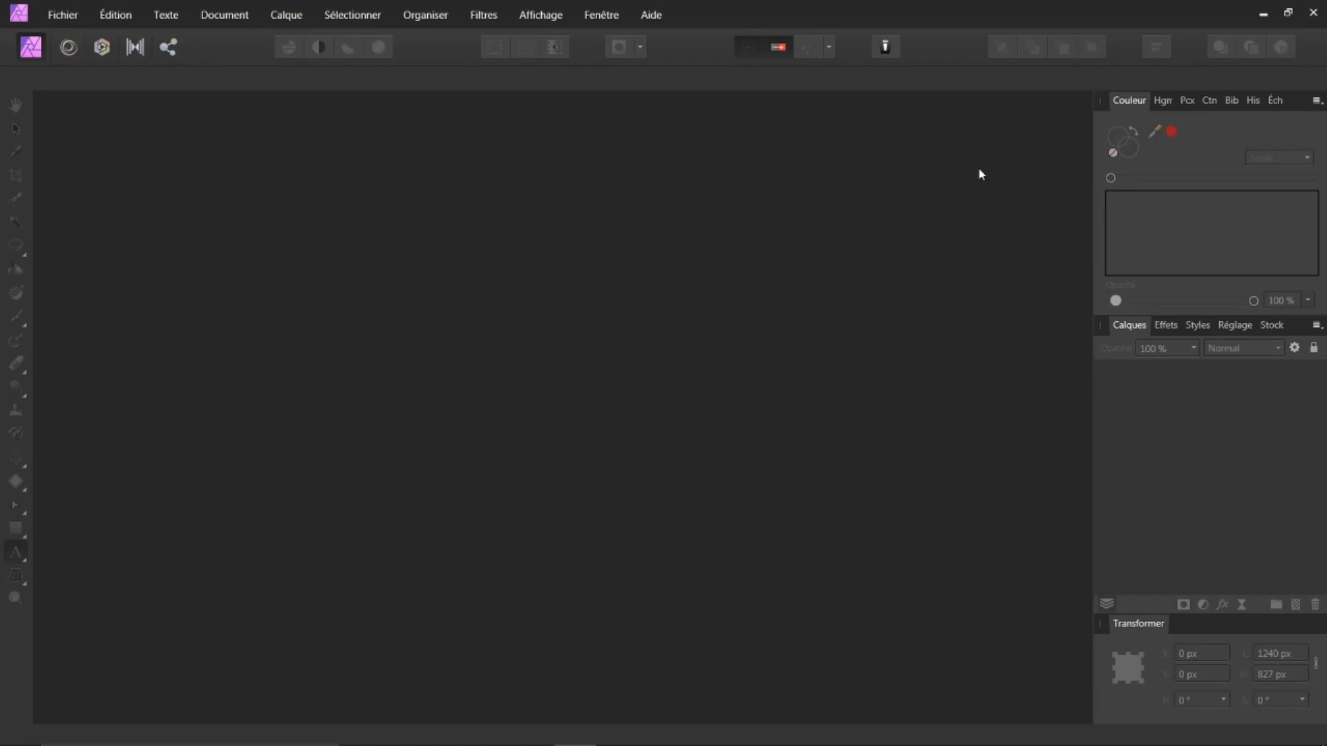
Display the Instantanés panel, dock it in the Transformer panel's group, and remove the Transformer panel from the workspace.
left_click(553, 17)
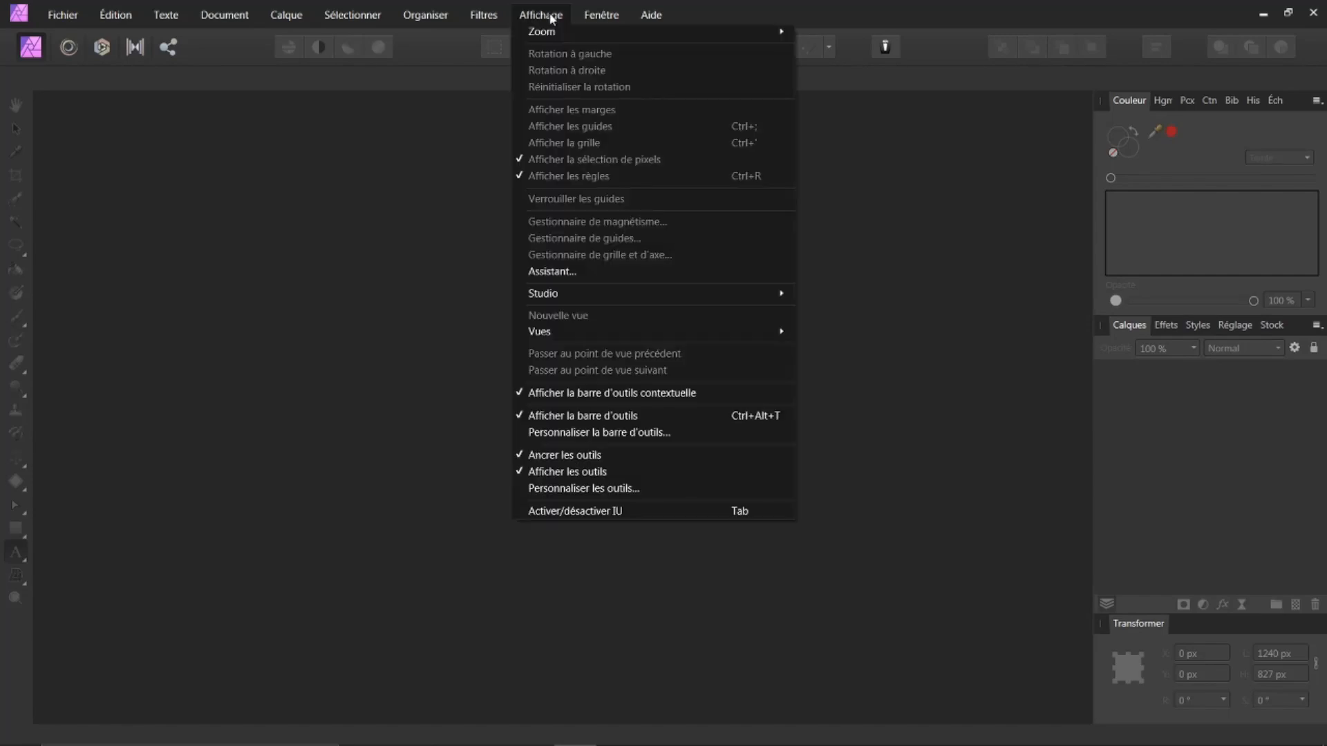
mouse_move(654, 293)
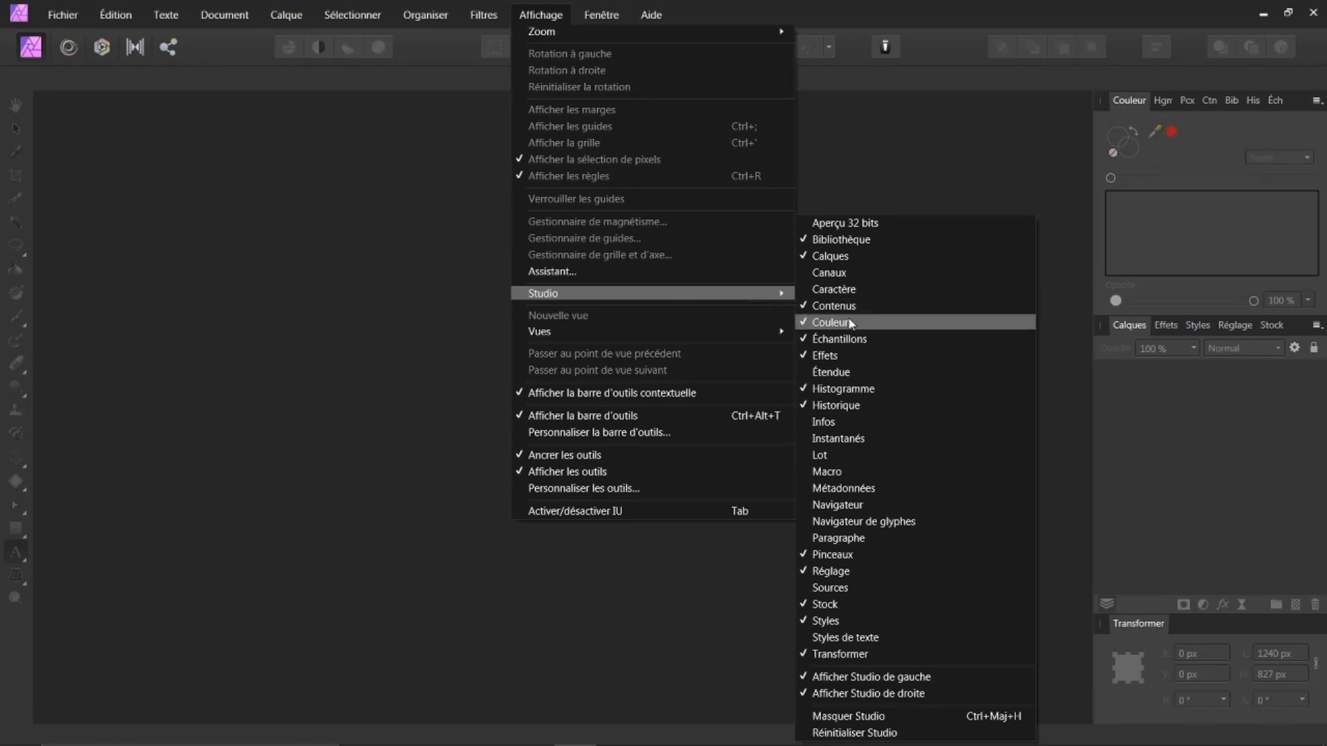
left_click(829, 440)
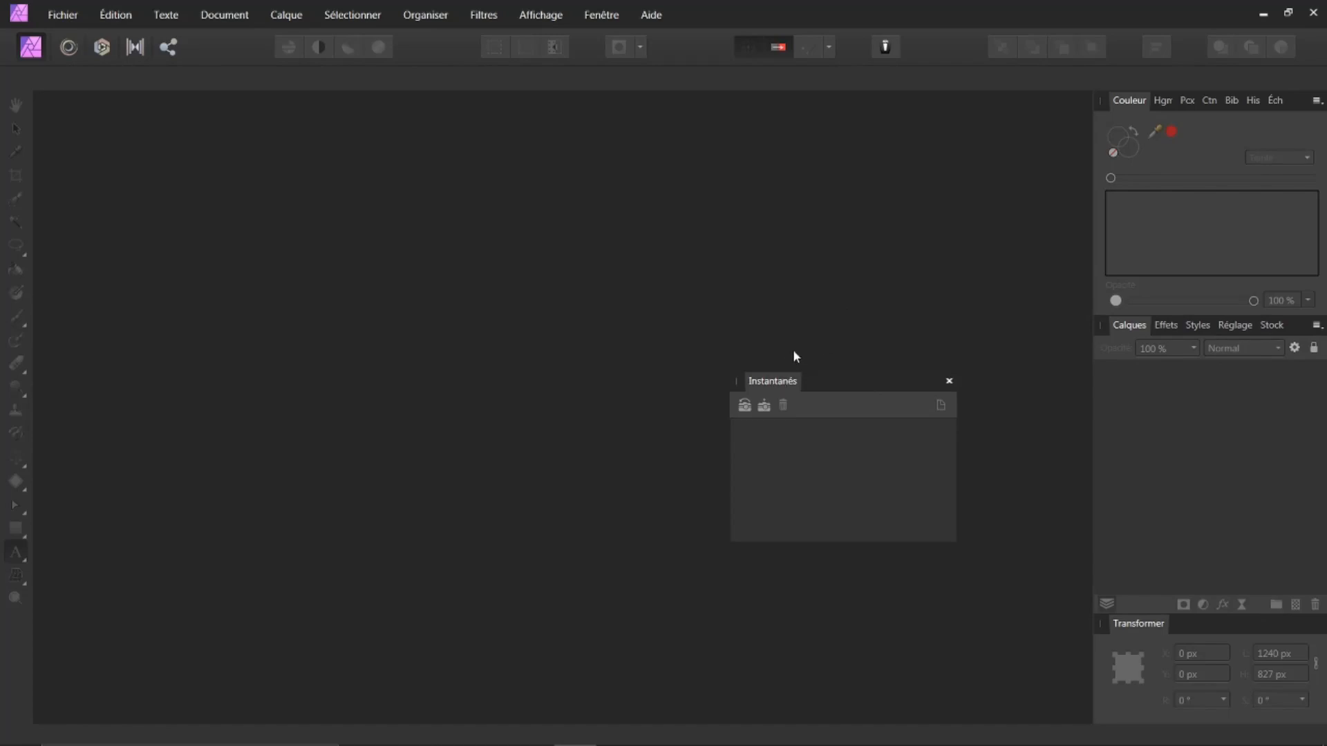
left_click_drag(774, 381, 1074, 304)
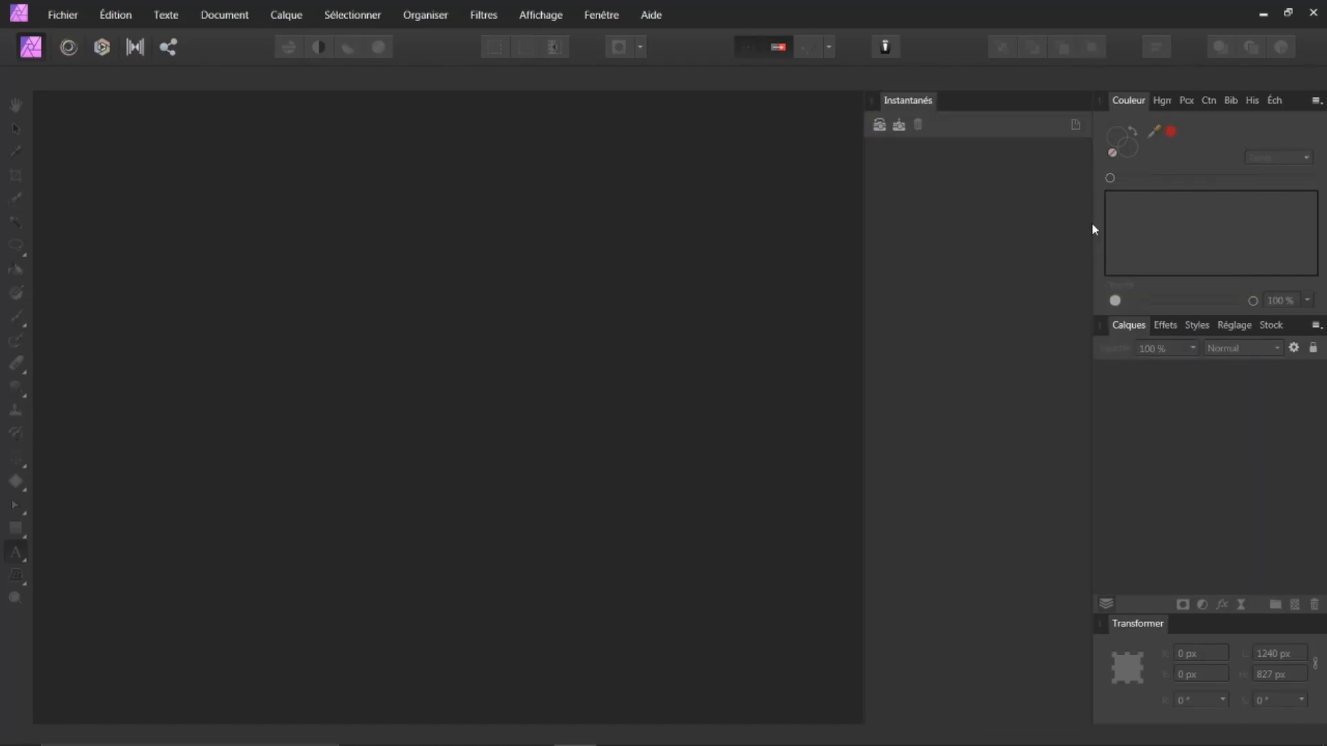
left_click_drag(904, 104, 1211, 624)
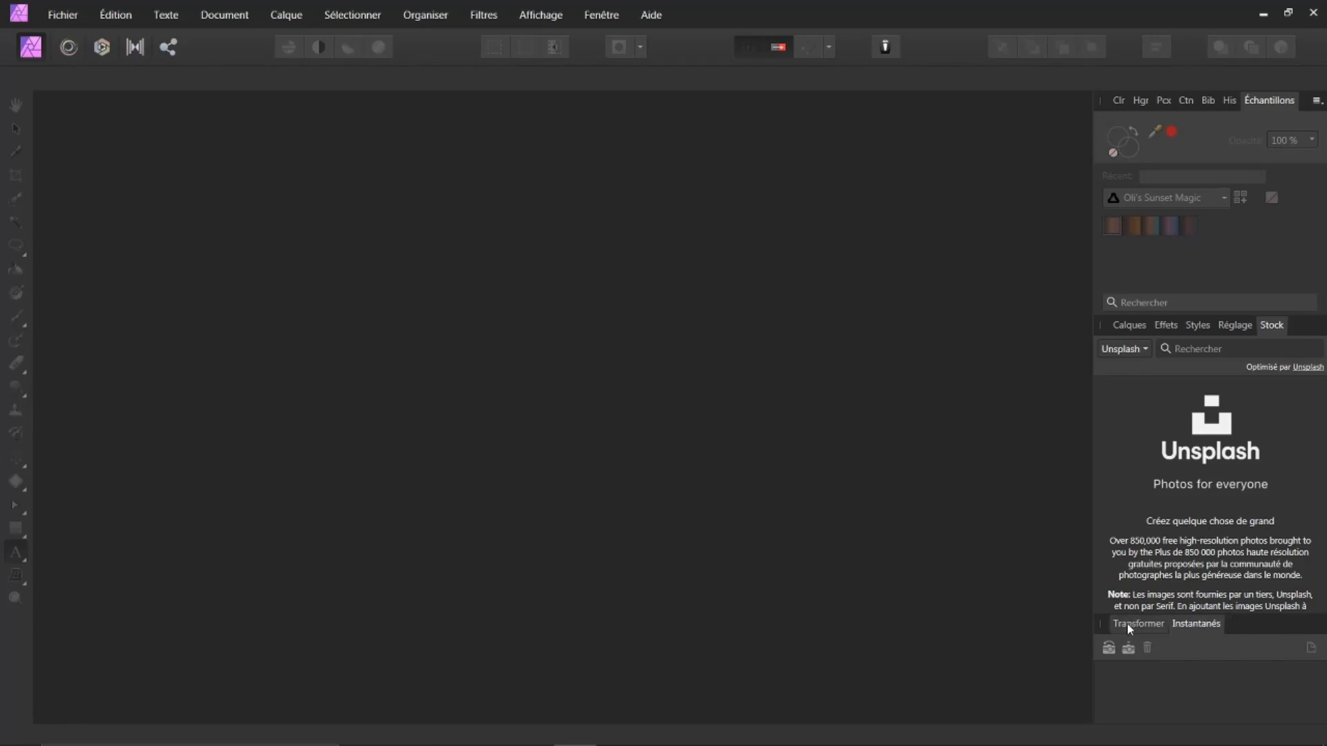
left_click_drag(1128, 624, 694, 191)
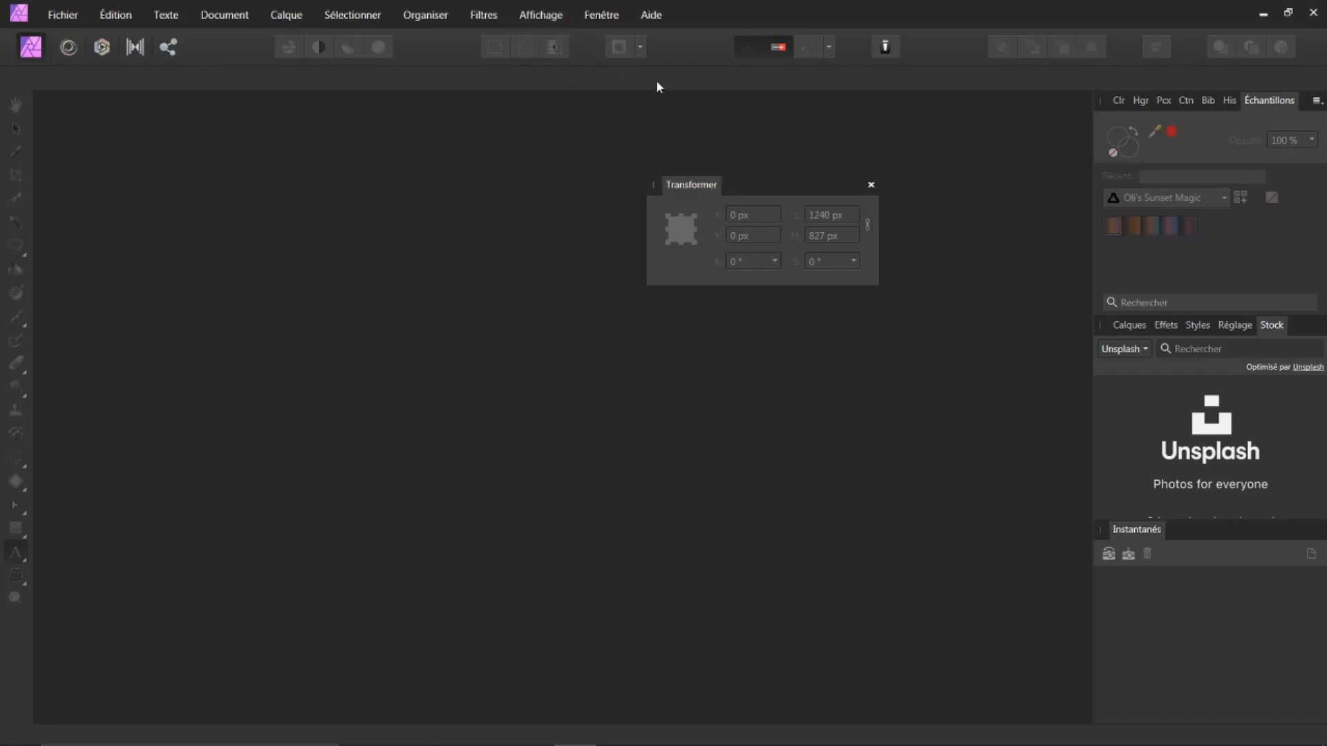
left_click(870, 184)
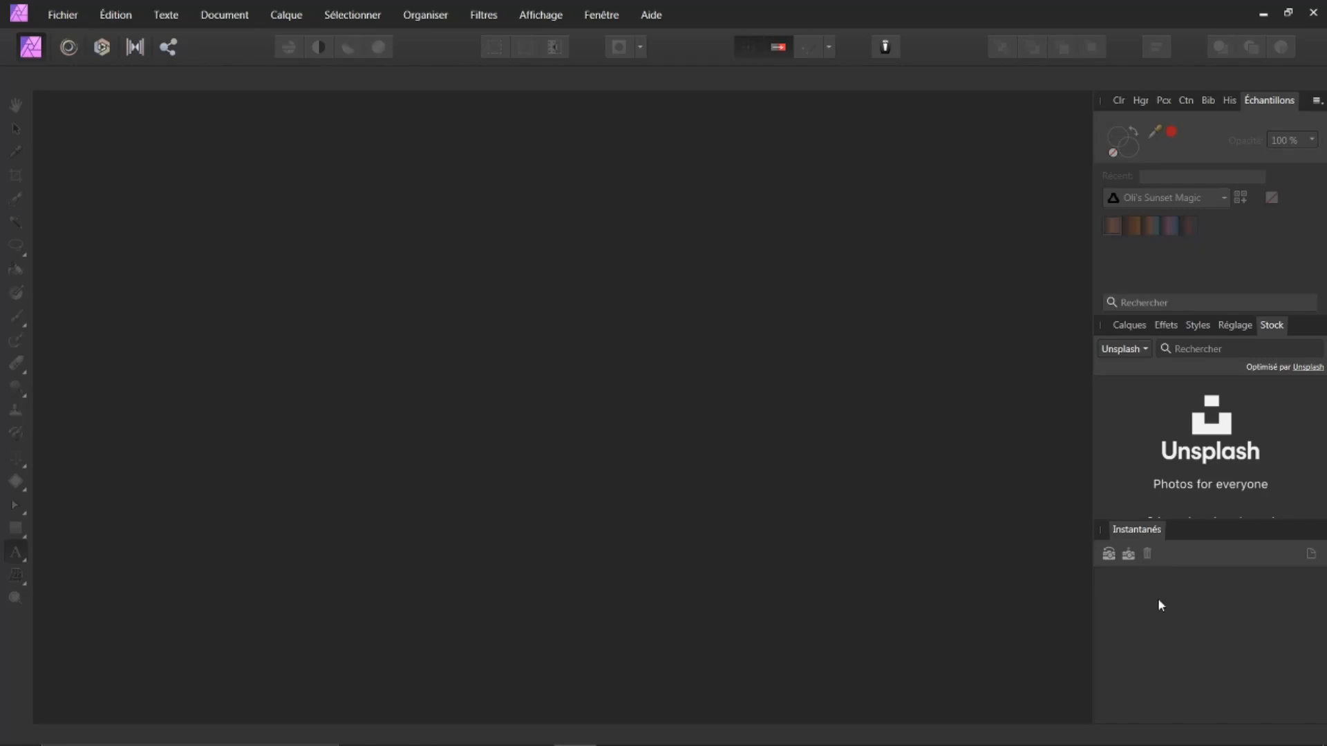
Open the recent image 19455556.webp.
left_click(58, 15)
mouse_move(228, 196)
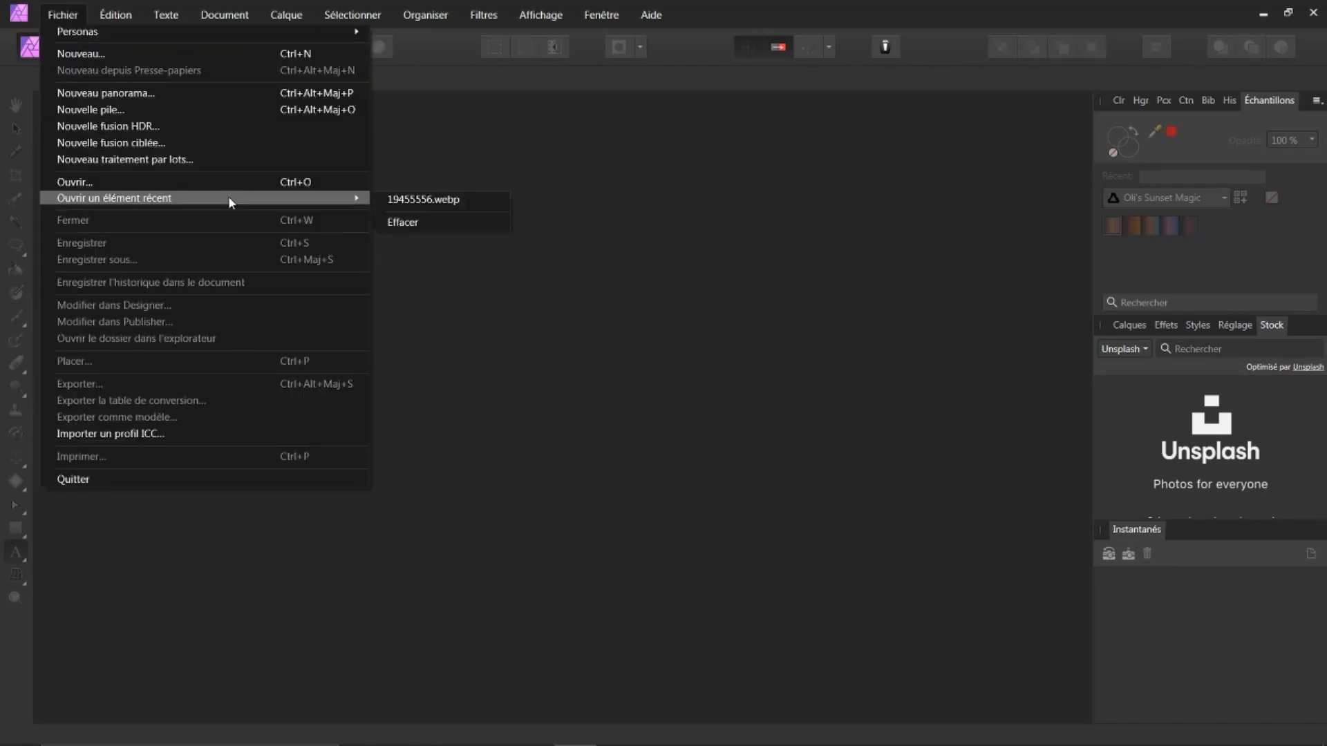
left_click(391, 202)
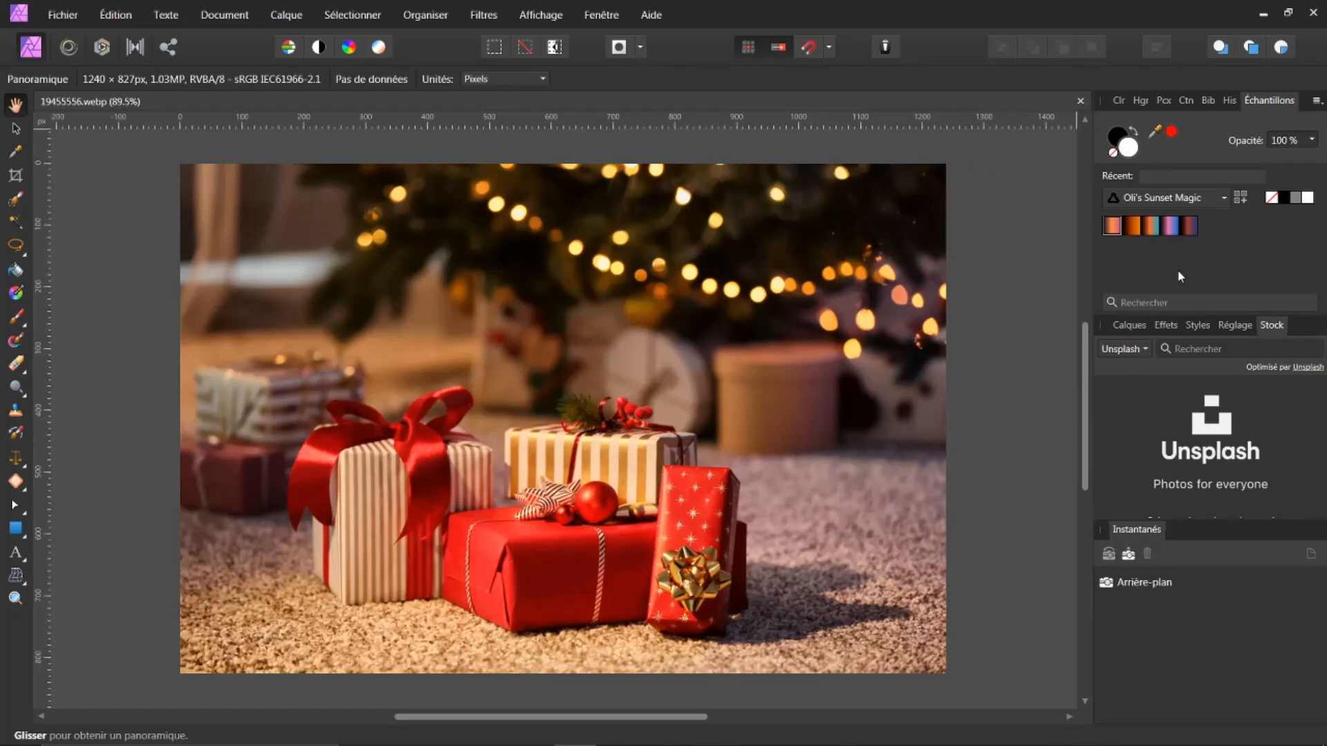
Add a live Ondulation filter to the Arrière-plan layer with an intensity of about 89.41.
left_click(1130, 325)
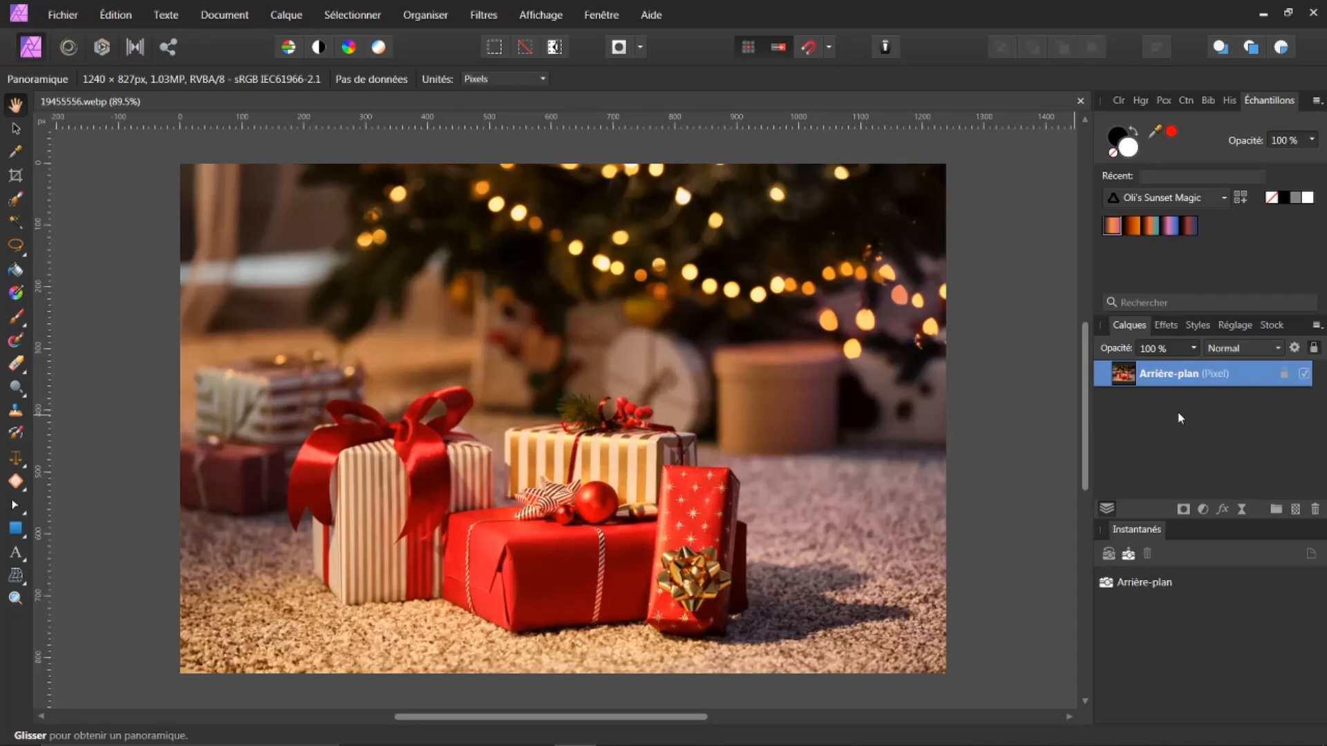
left_click(1203, 510)
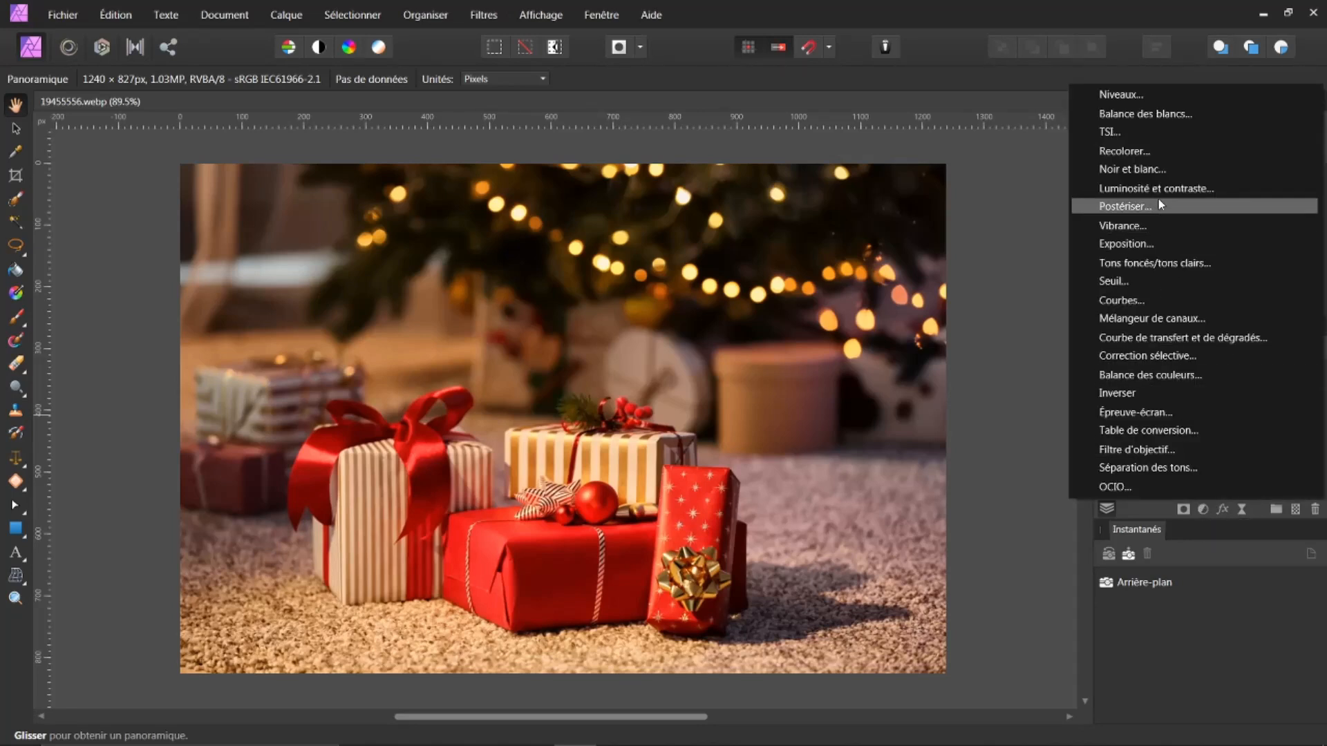
left_click(1000, 320)
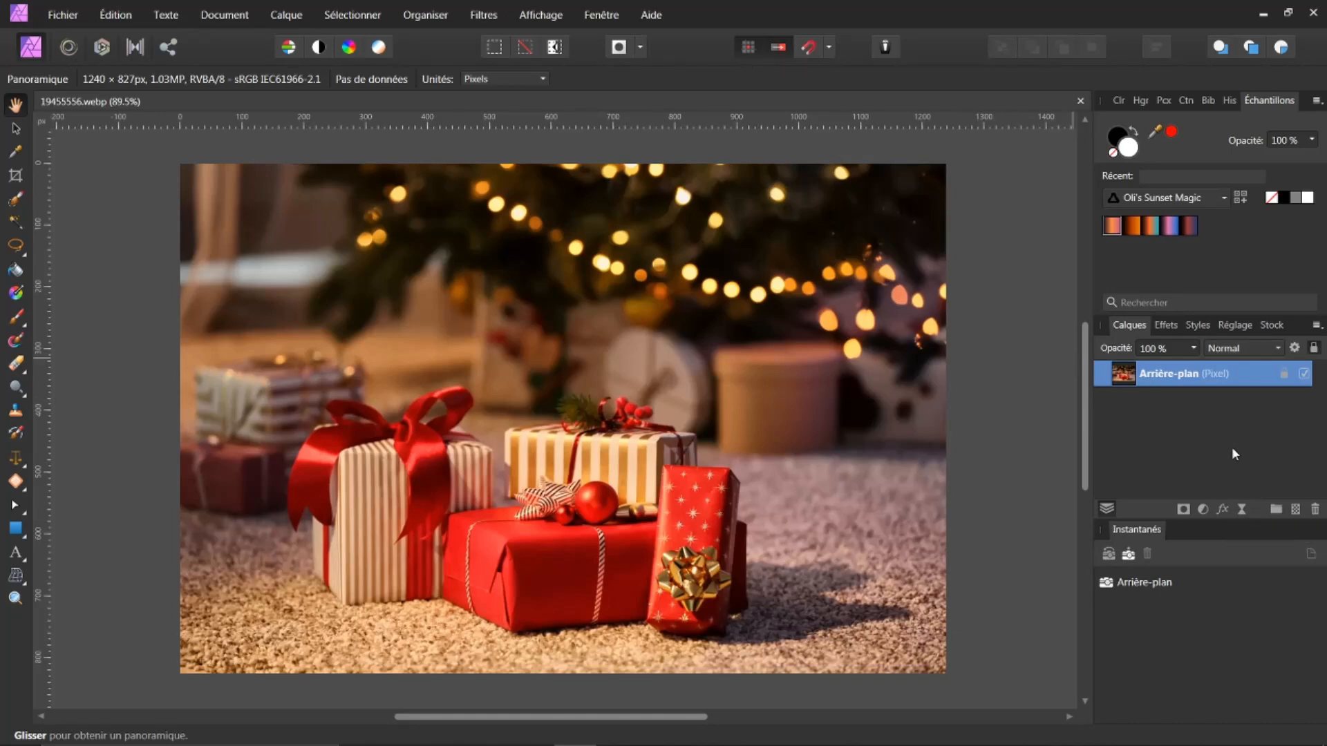
left_click(1241, 508)
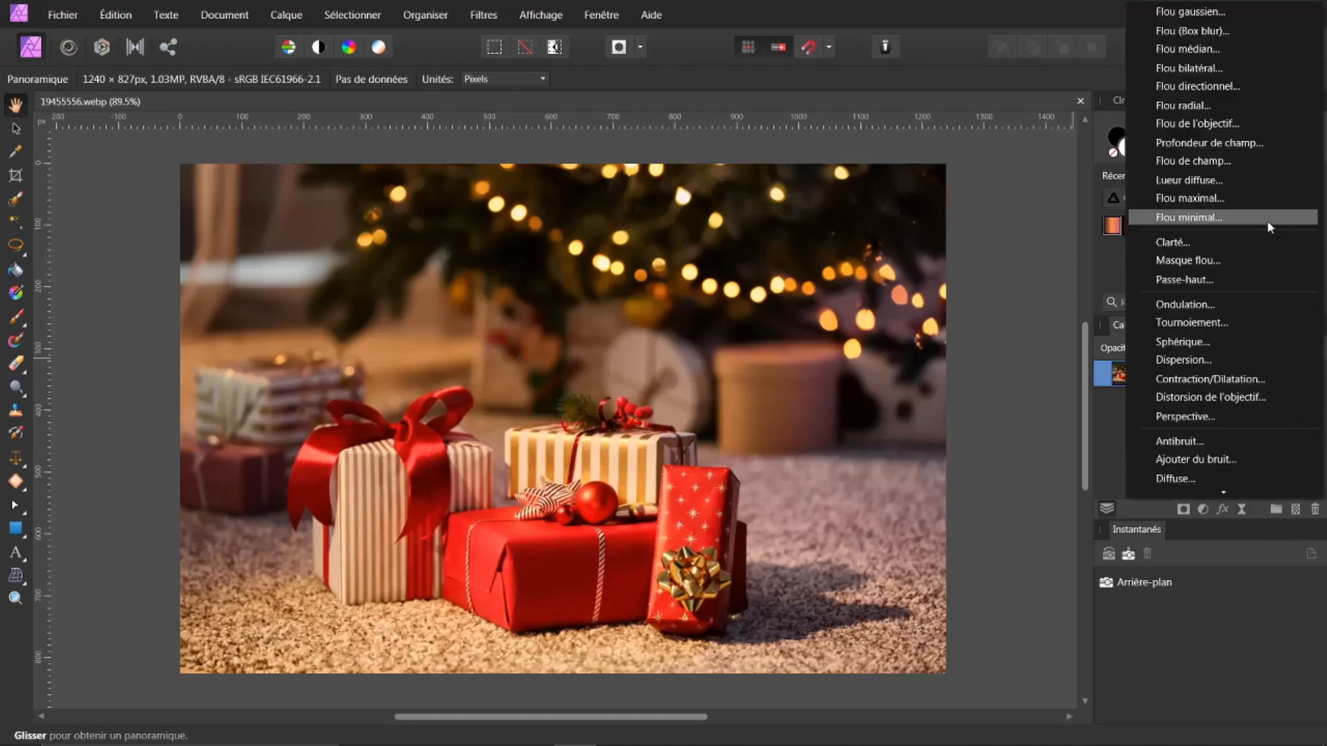
left_click(1173, 306)
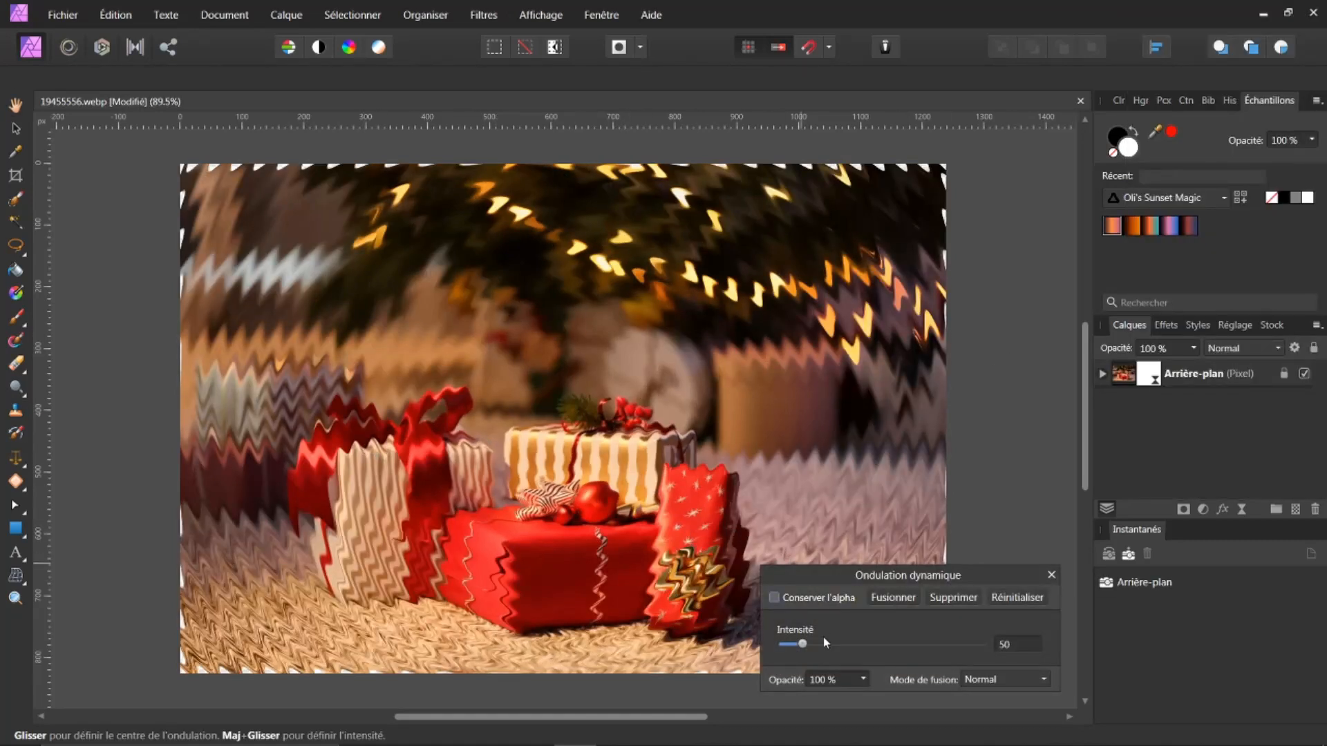
left_click_drag(803, 646, 819, 645)
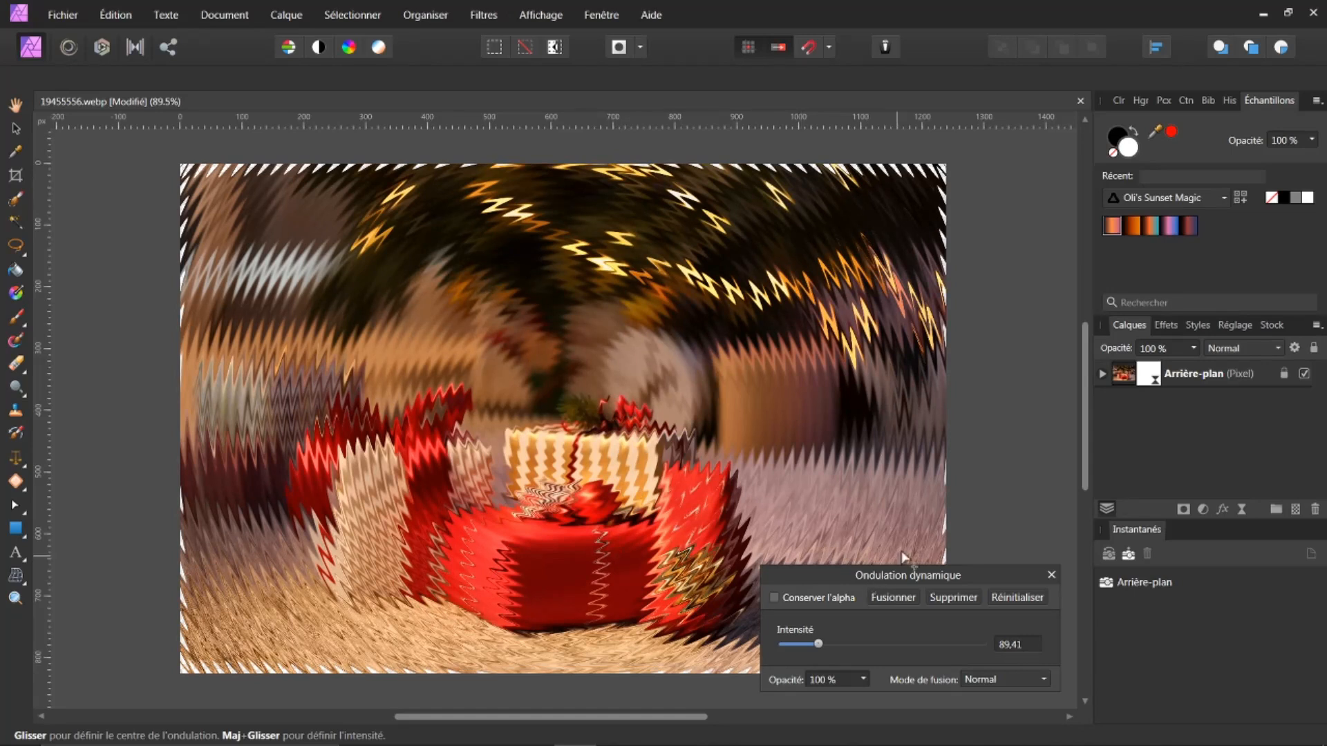
left_click(1051, 575)
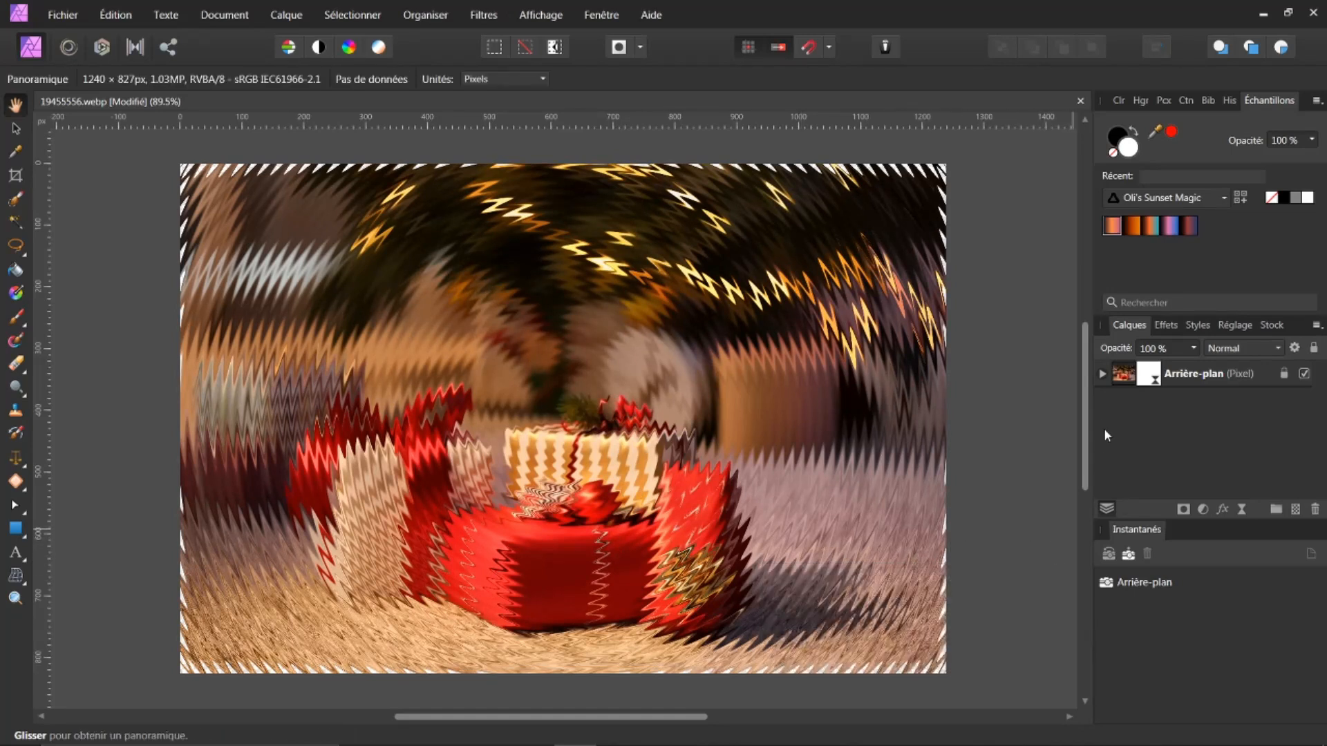
Expand the Arrière-plan layer to inspect its nested filter and look over the available adjustment types.
left_click(1103, 373)
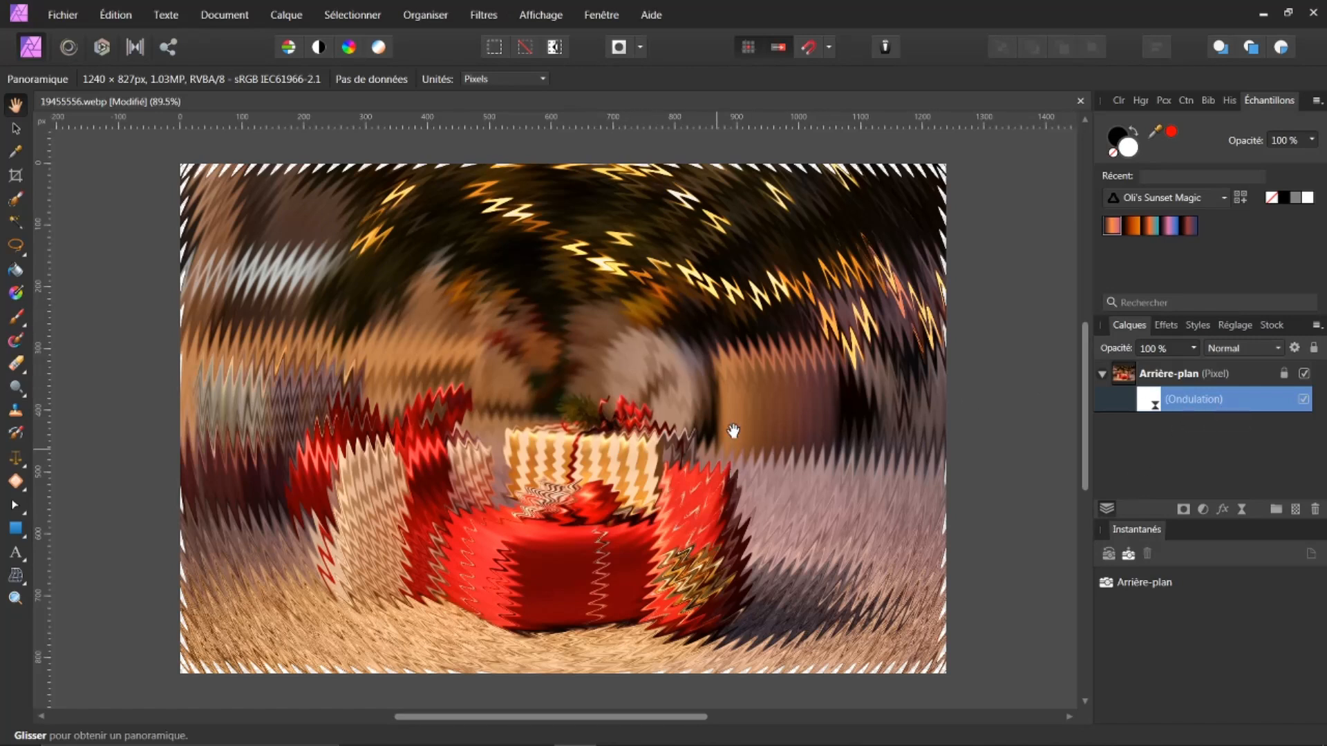
left_click(1203, 509)
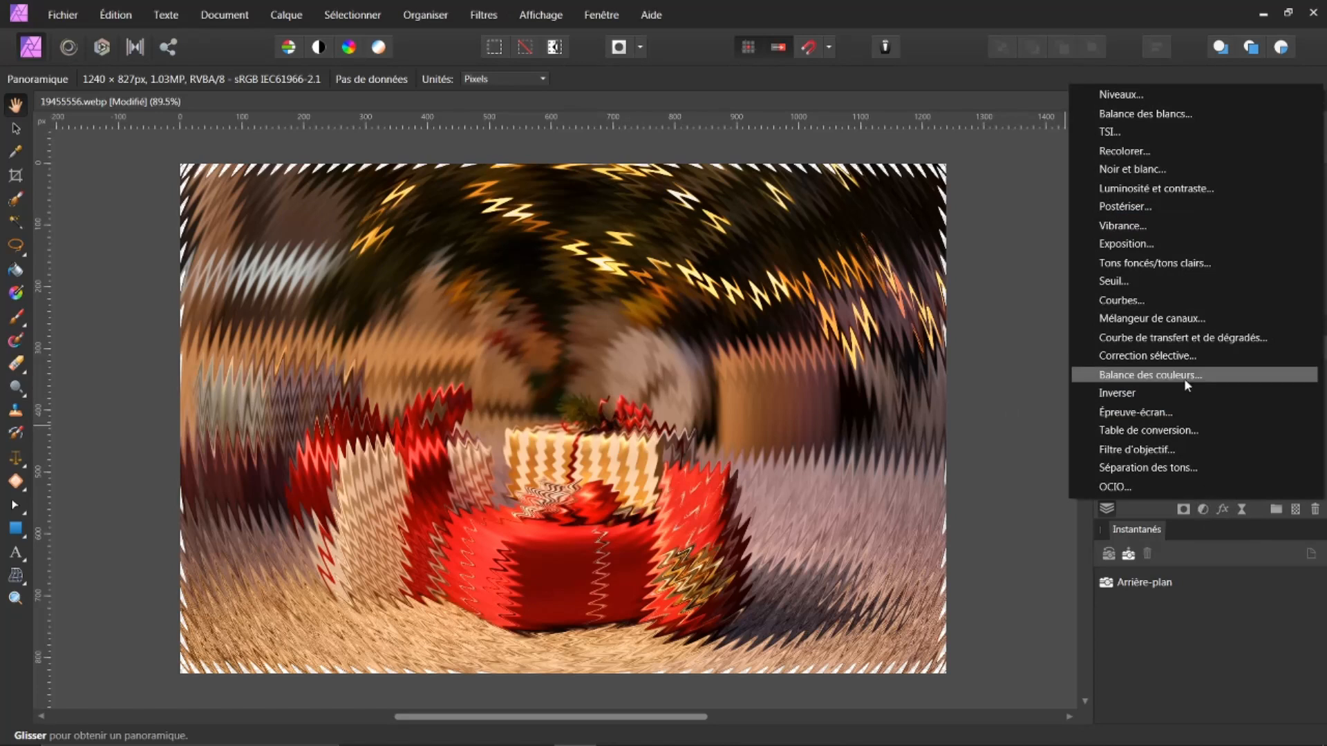
left_click(995, 338)
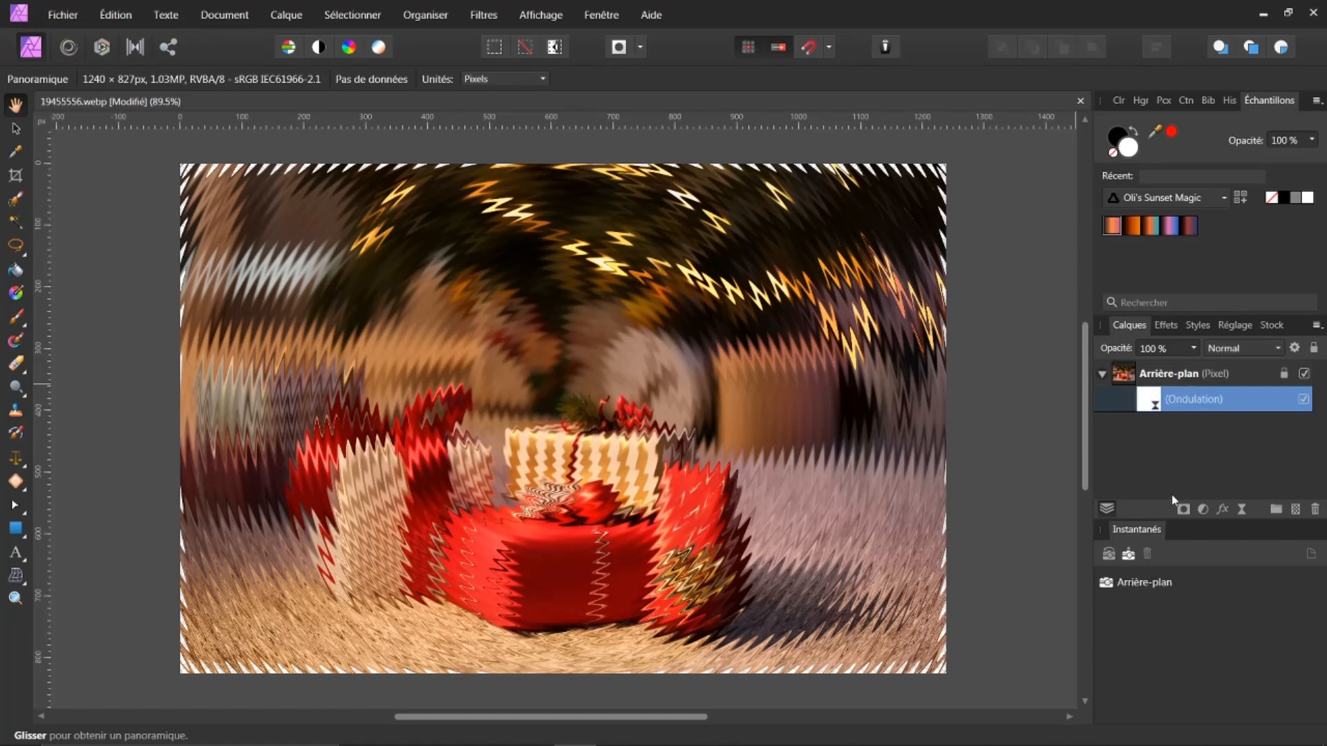
Add a document snapshot named 01.
left_click(1127, 555)
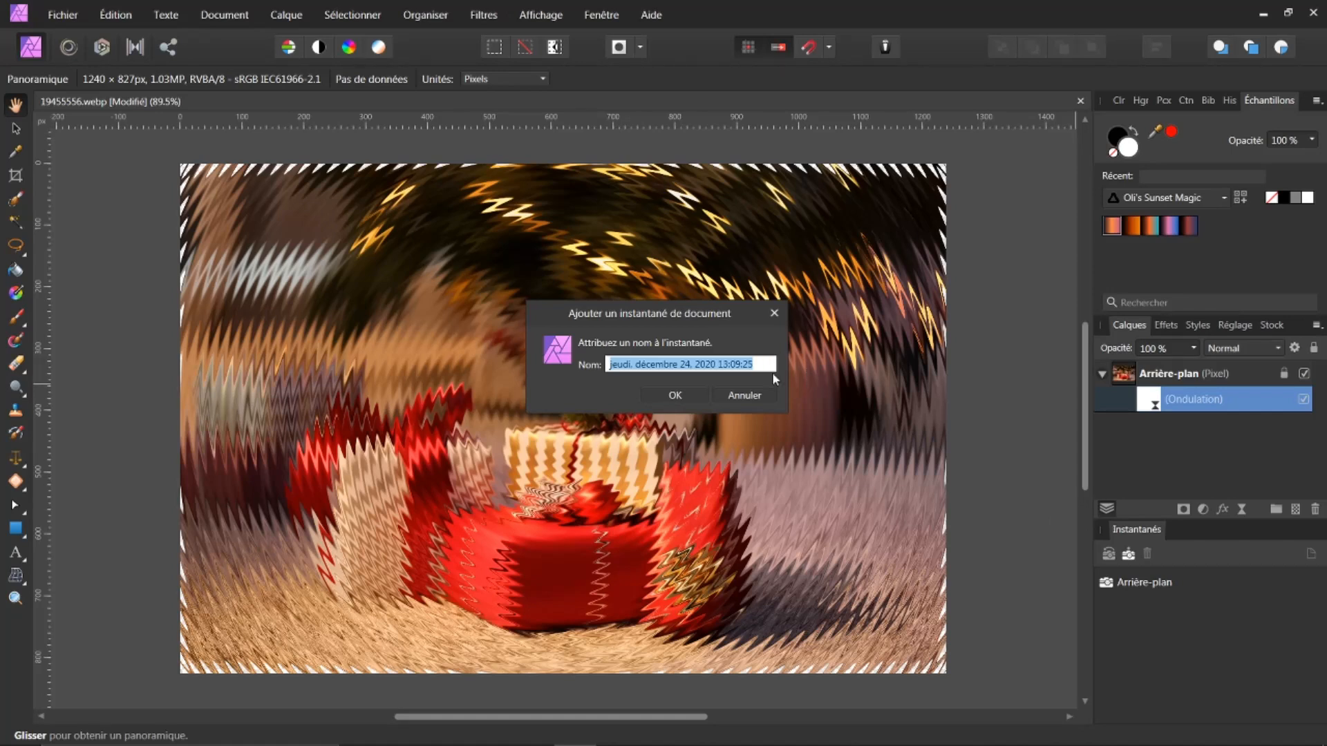
type("01")
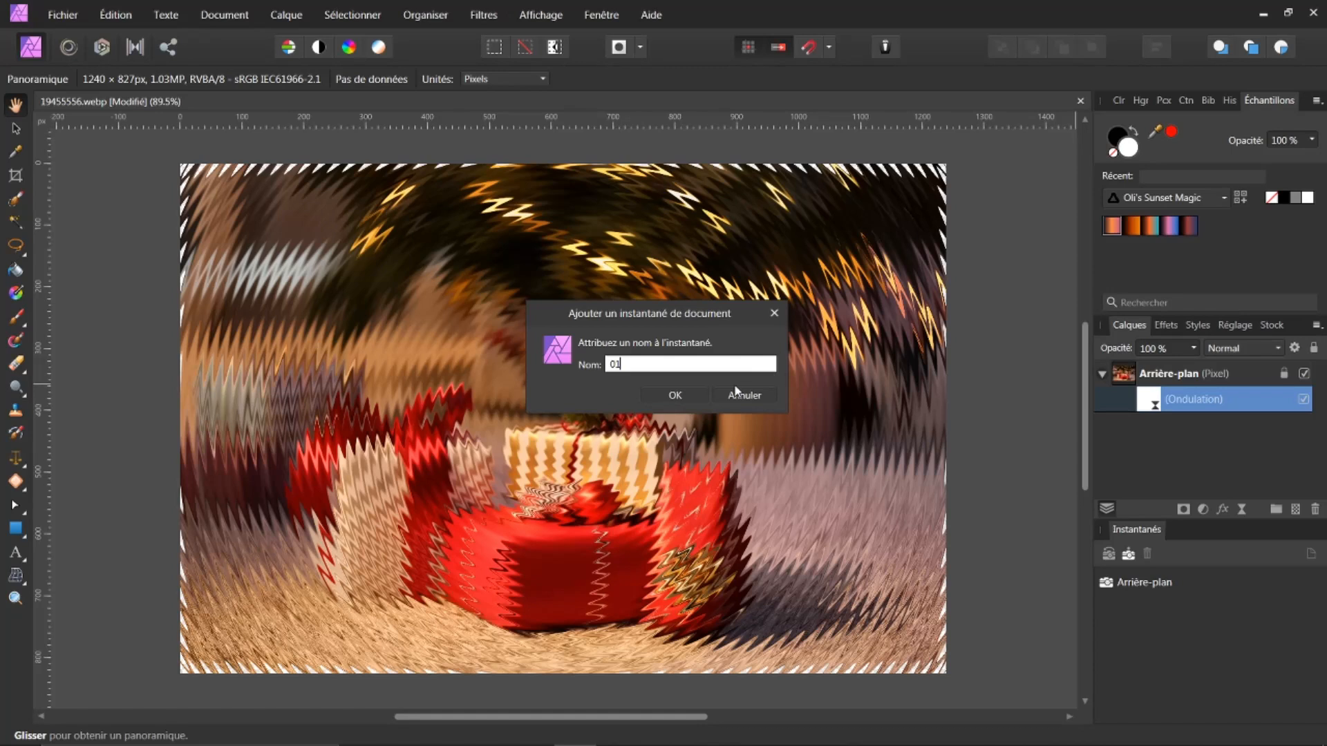
left_click(674, 395)
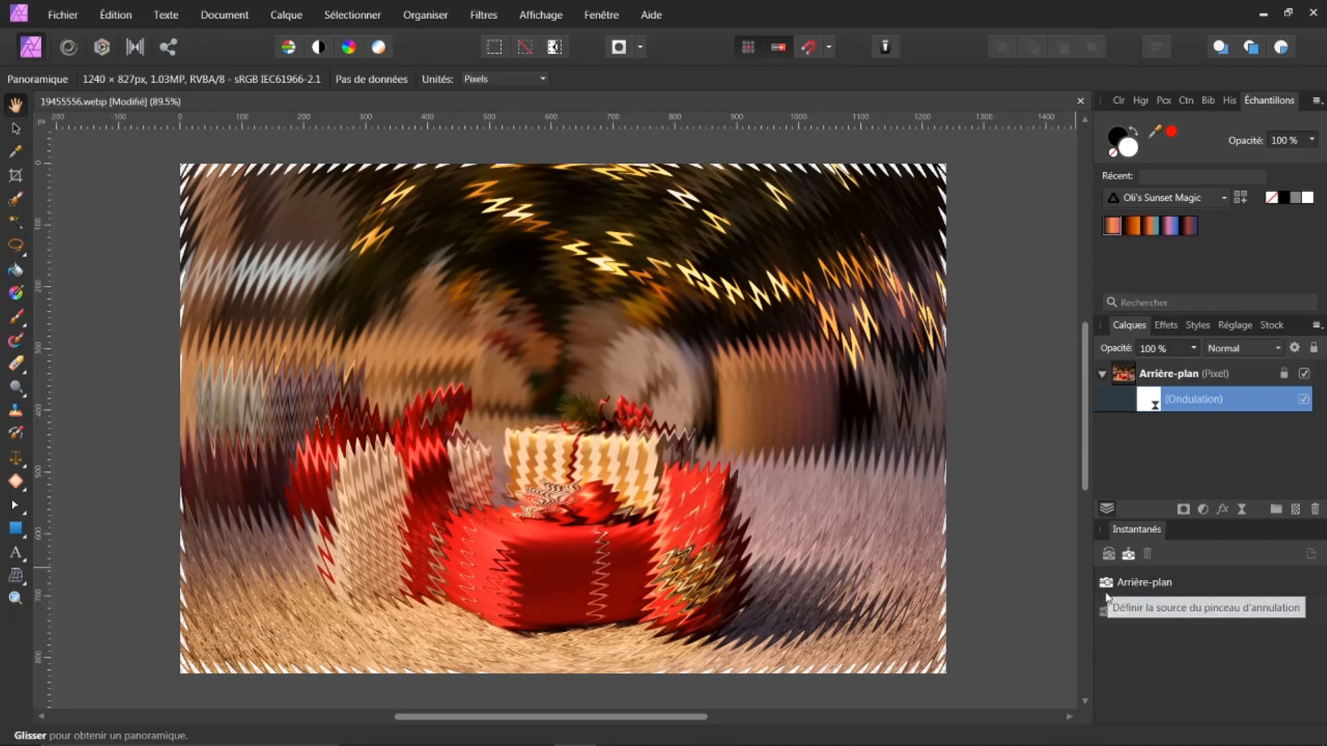
Restore the document to the original Arrière-plan snapshot.
left_click(1149, 588)
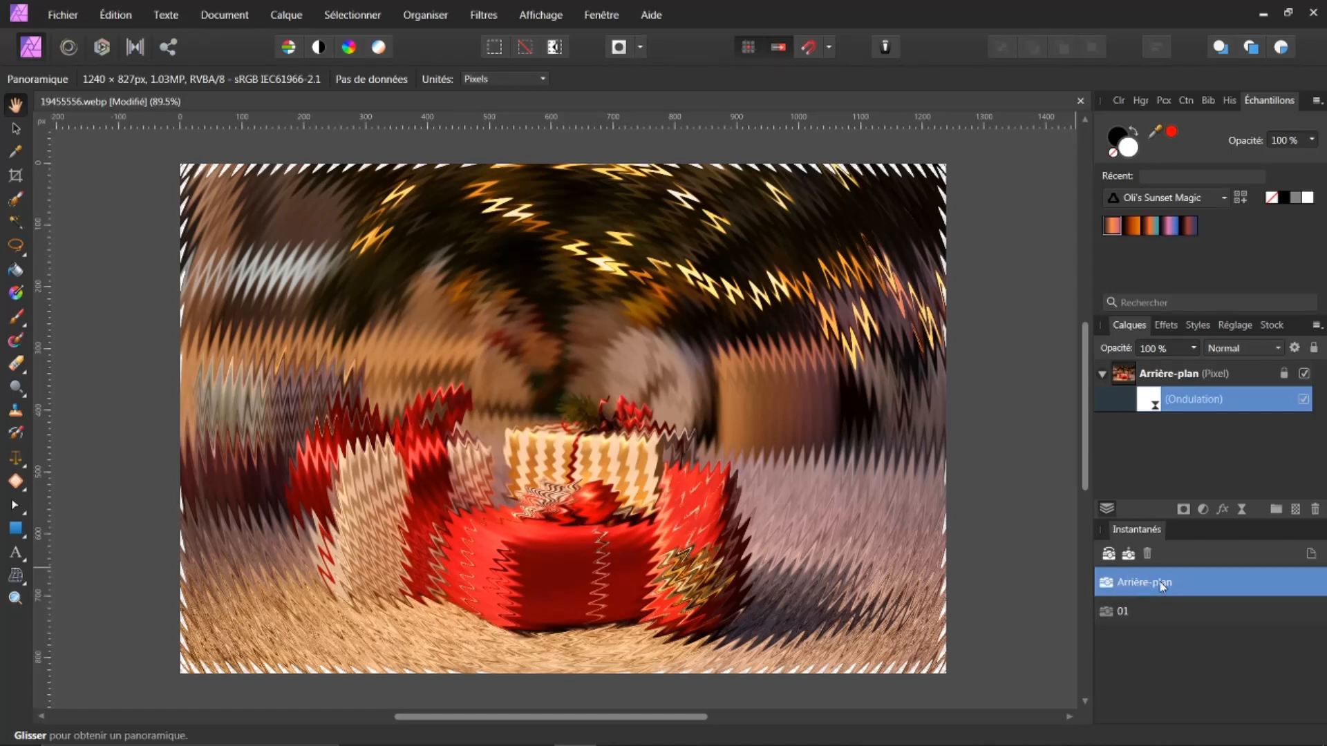
left_click(1109, 555)
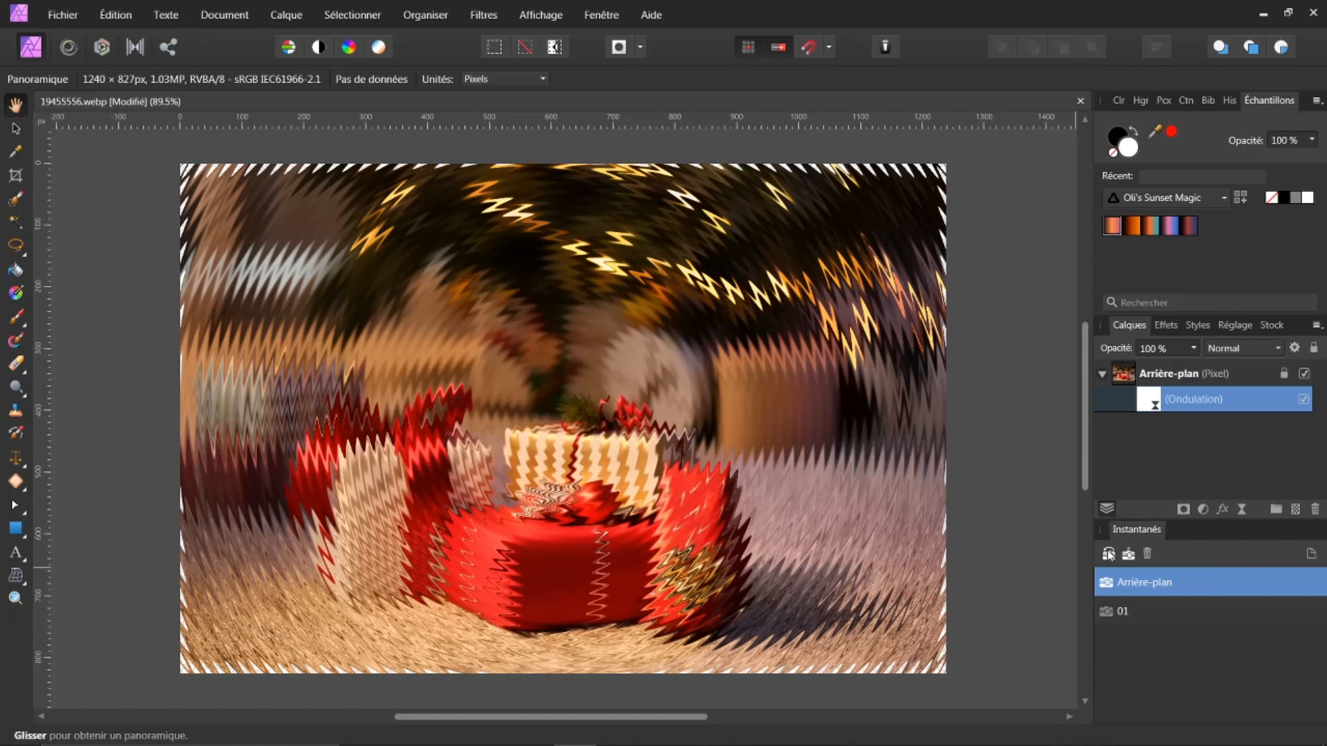
left_click(1109, 555)
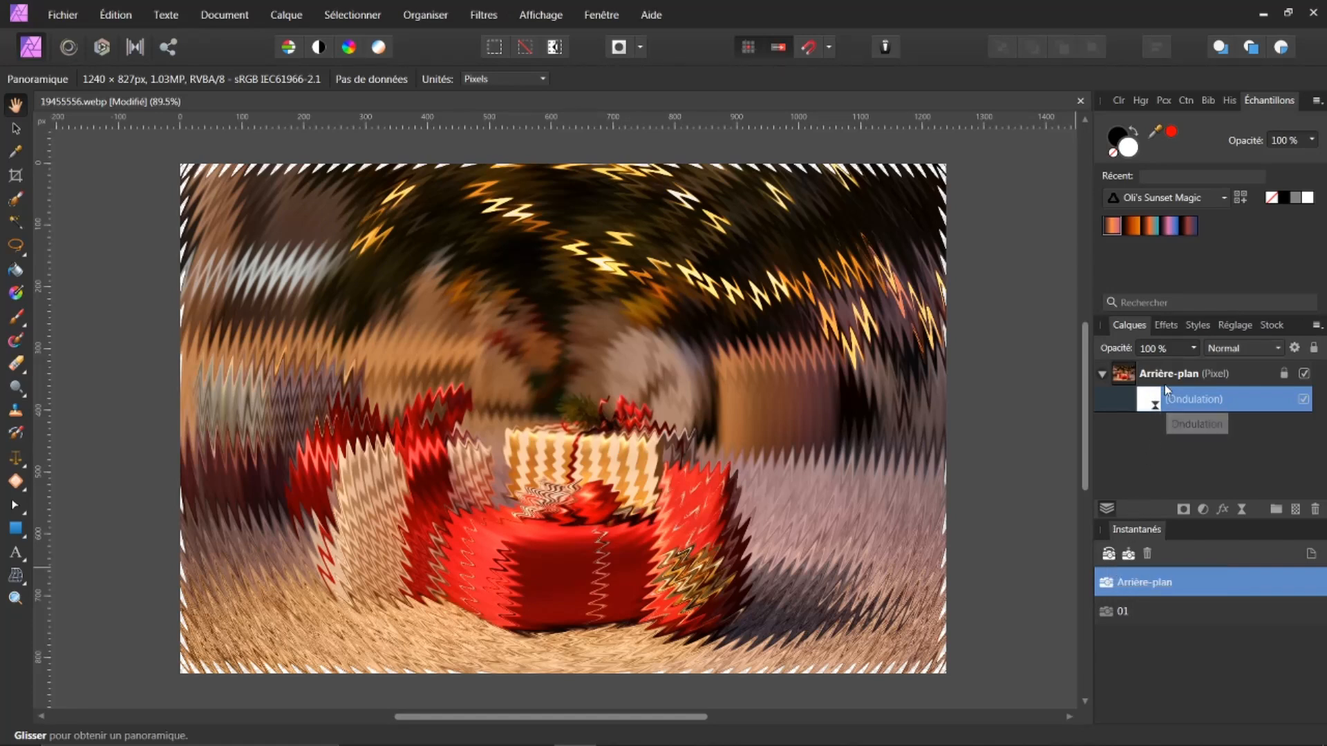
left_click(1109, 554)
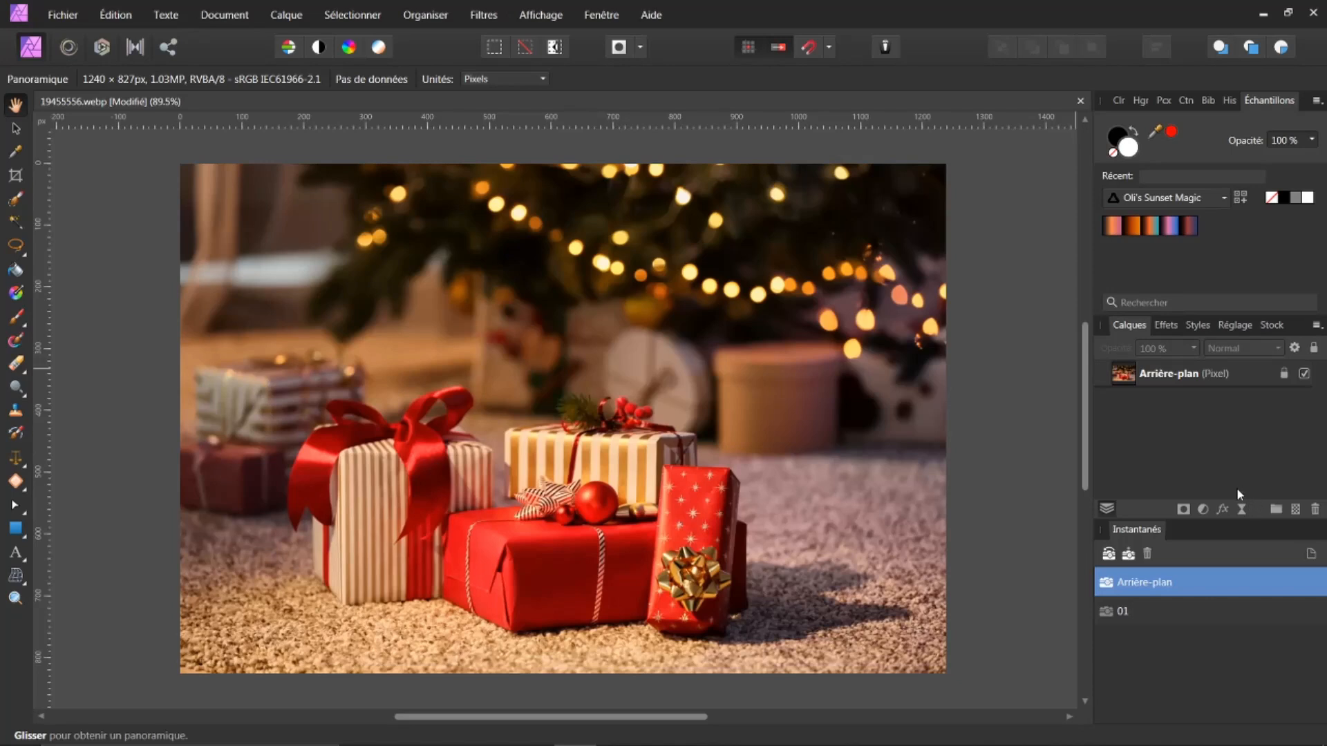
Add a Noir et blanc adjustment above the Arrière-plan layer with Rouge at 43 % and Jaune at 59 %.
left_click(1161, 377)
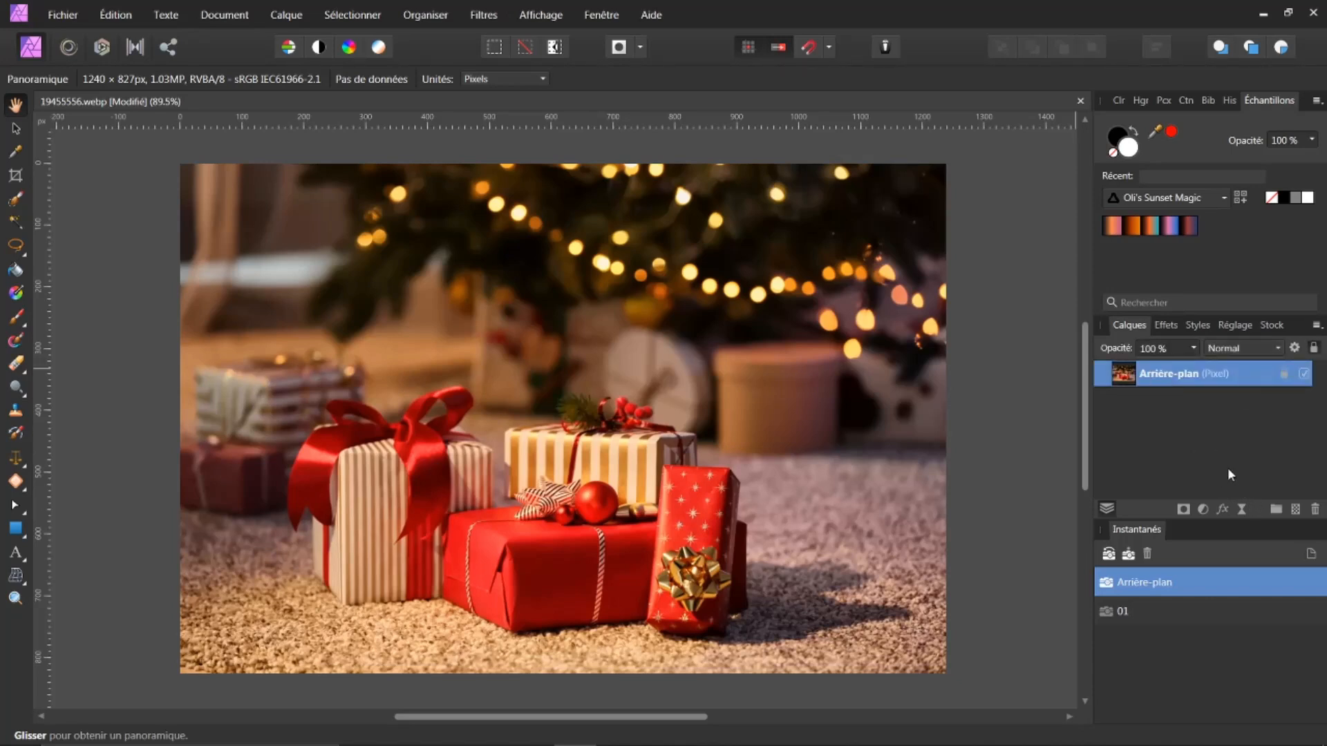
left_click(1204, 511)
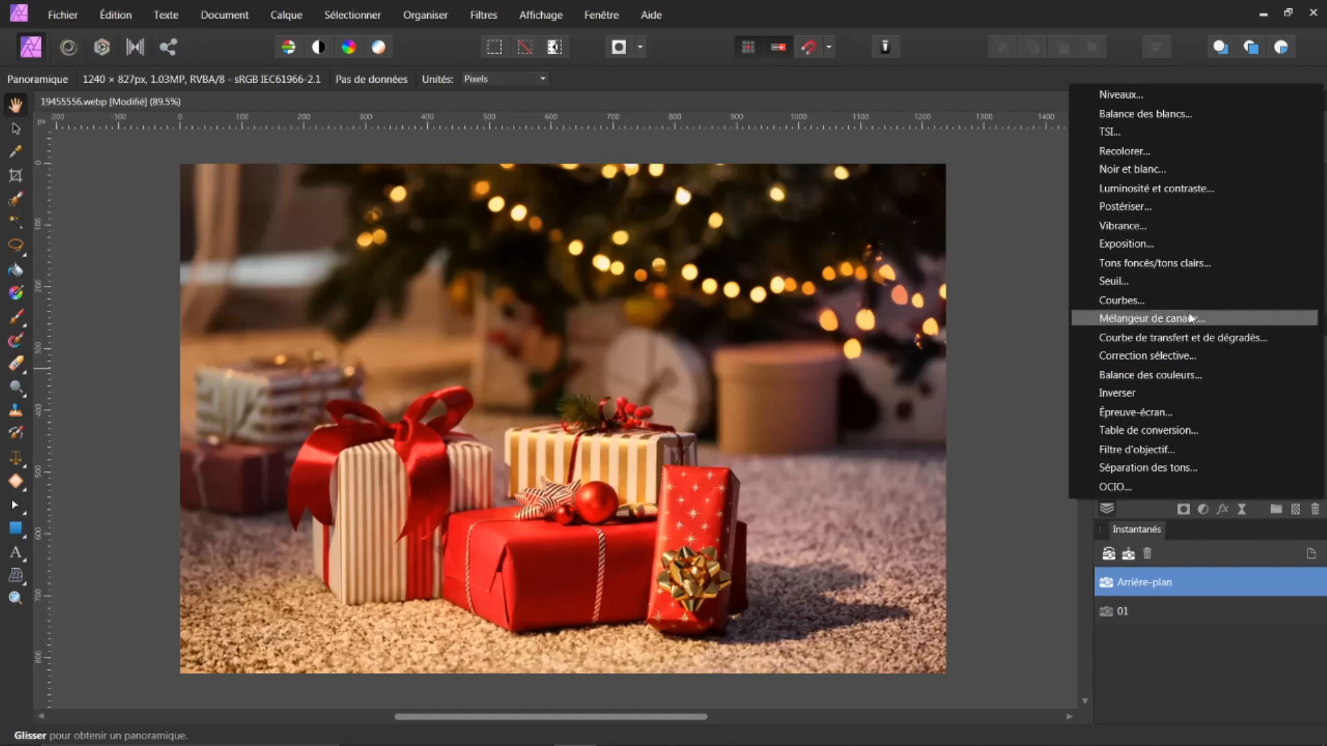
left_click(1145, 170)
left_click_drag(942, 342, 1119, 229)
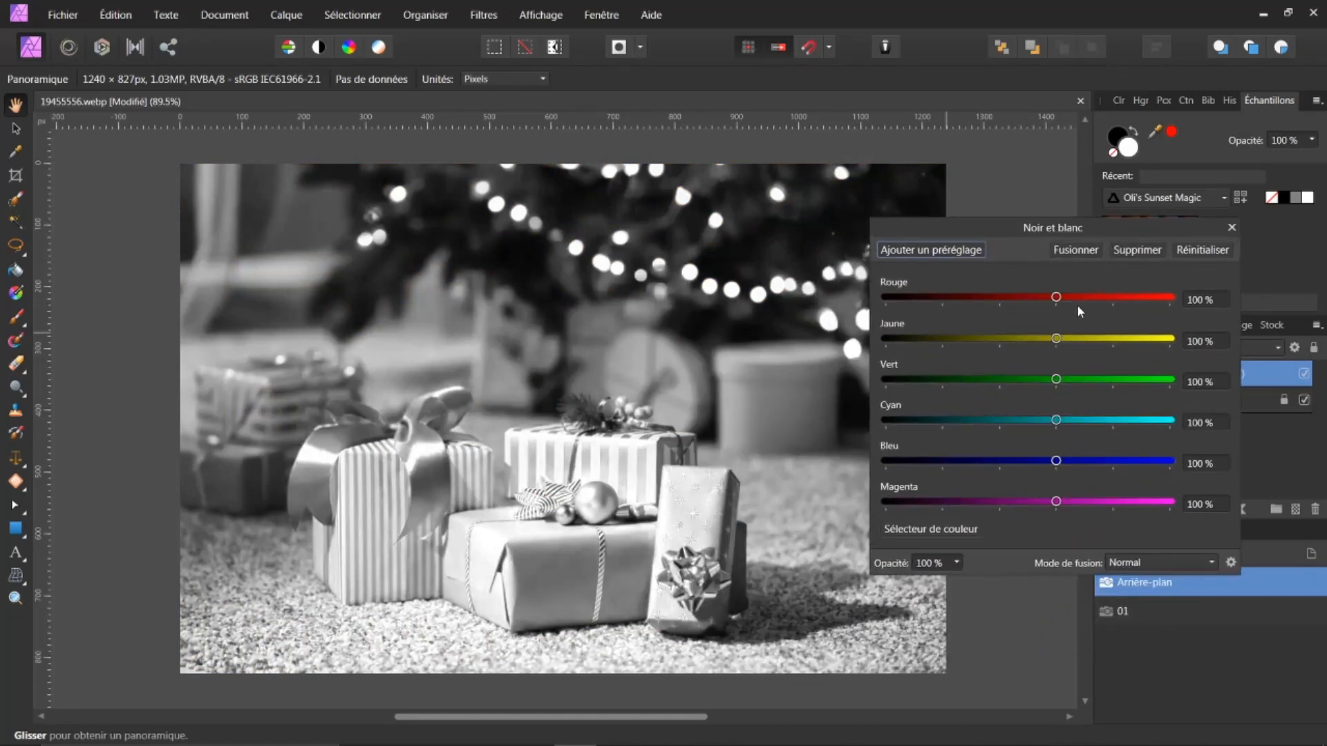
left_click_drag(1057, 298, 1024, 296)
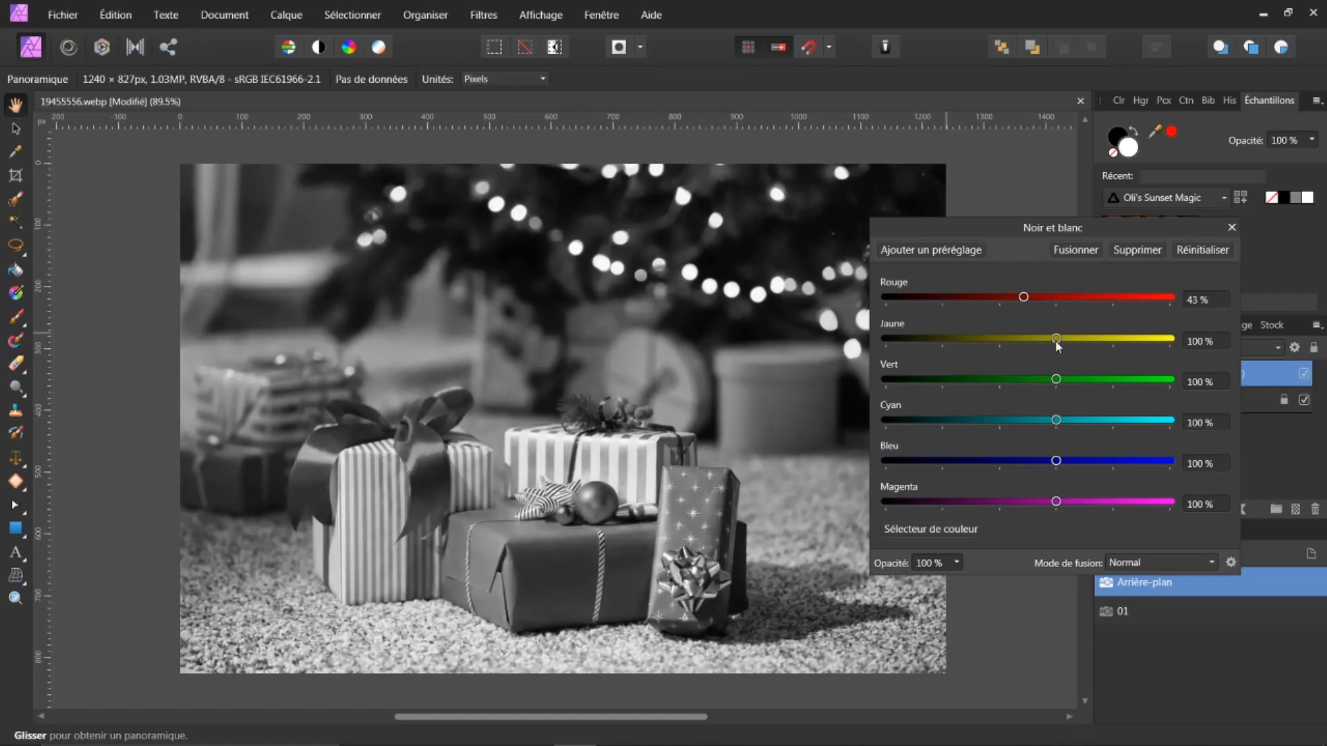
left_click_drag(1055, 339, 1034, 336)
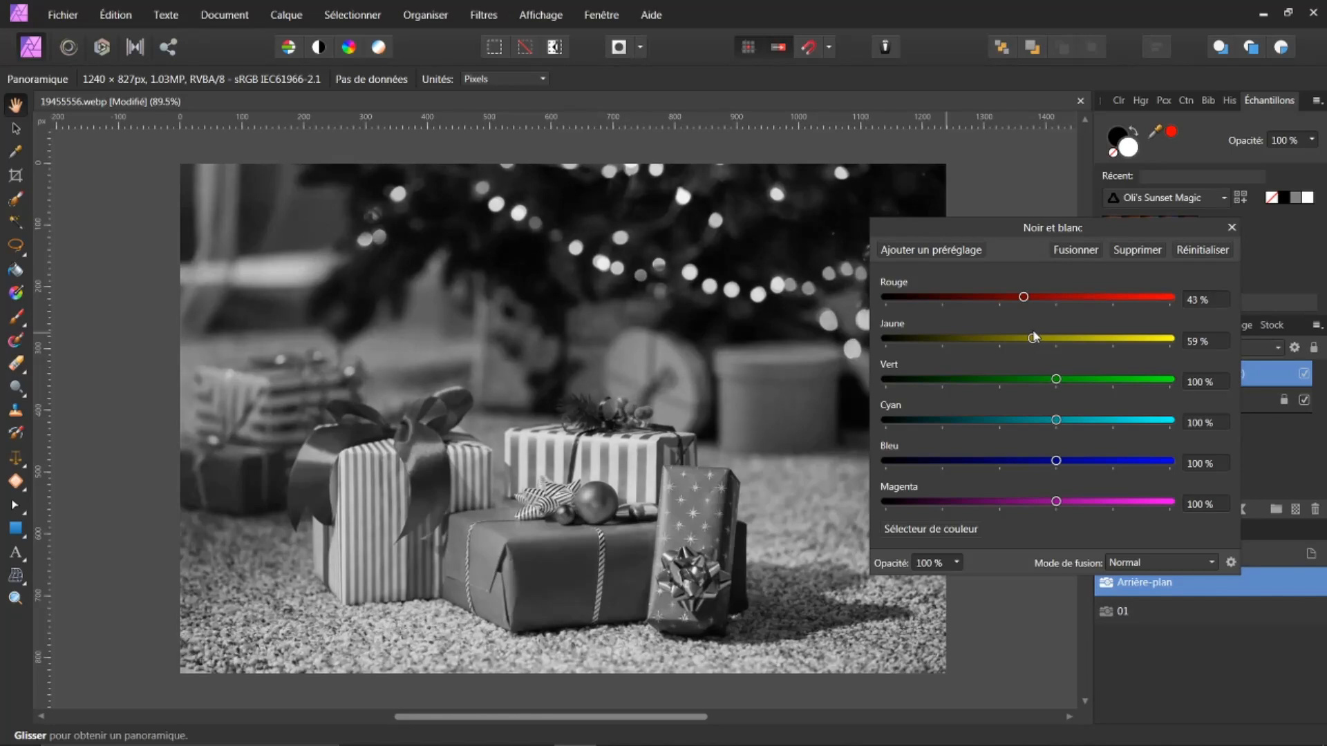
left_click(1231, 228)
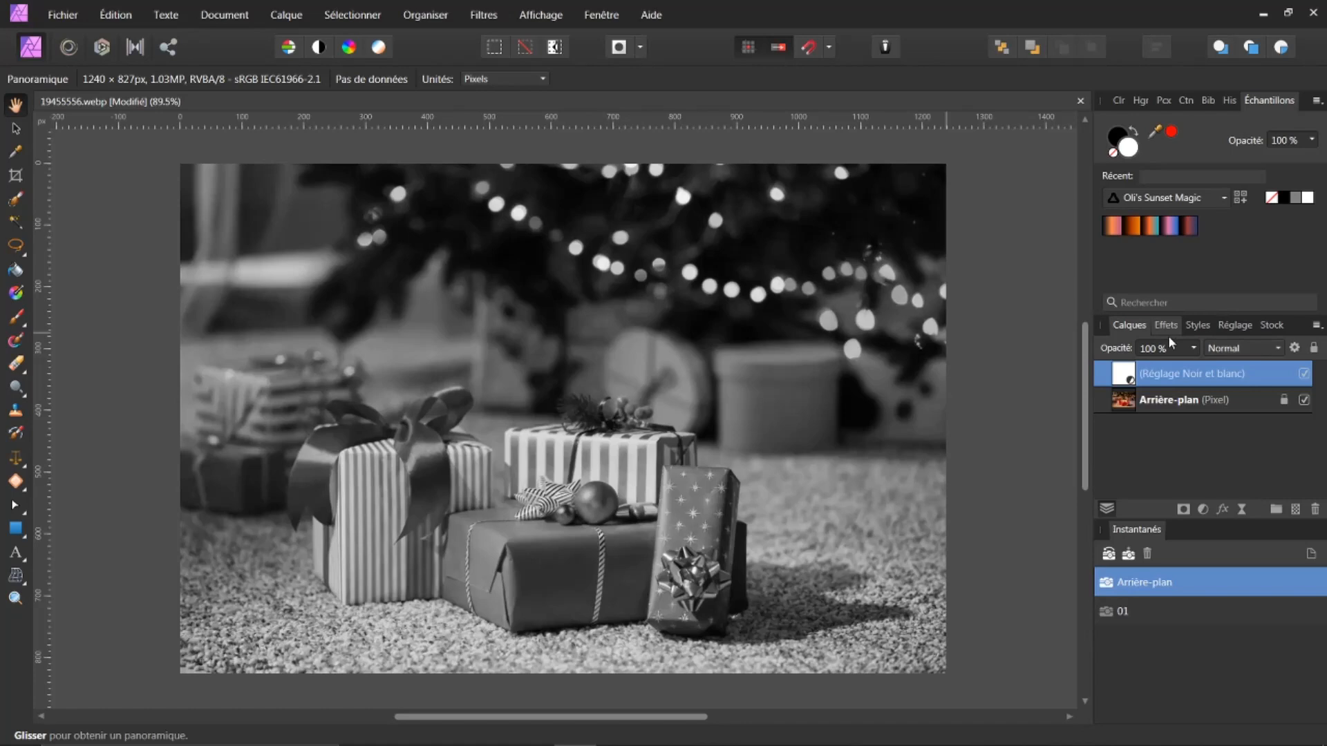
Save a document snapshot named 02, and restore the document to the original Arrière-plan snapshot.
left_click(1129, 555)
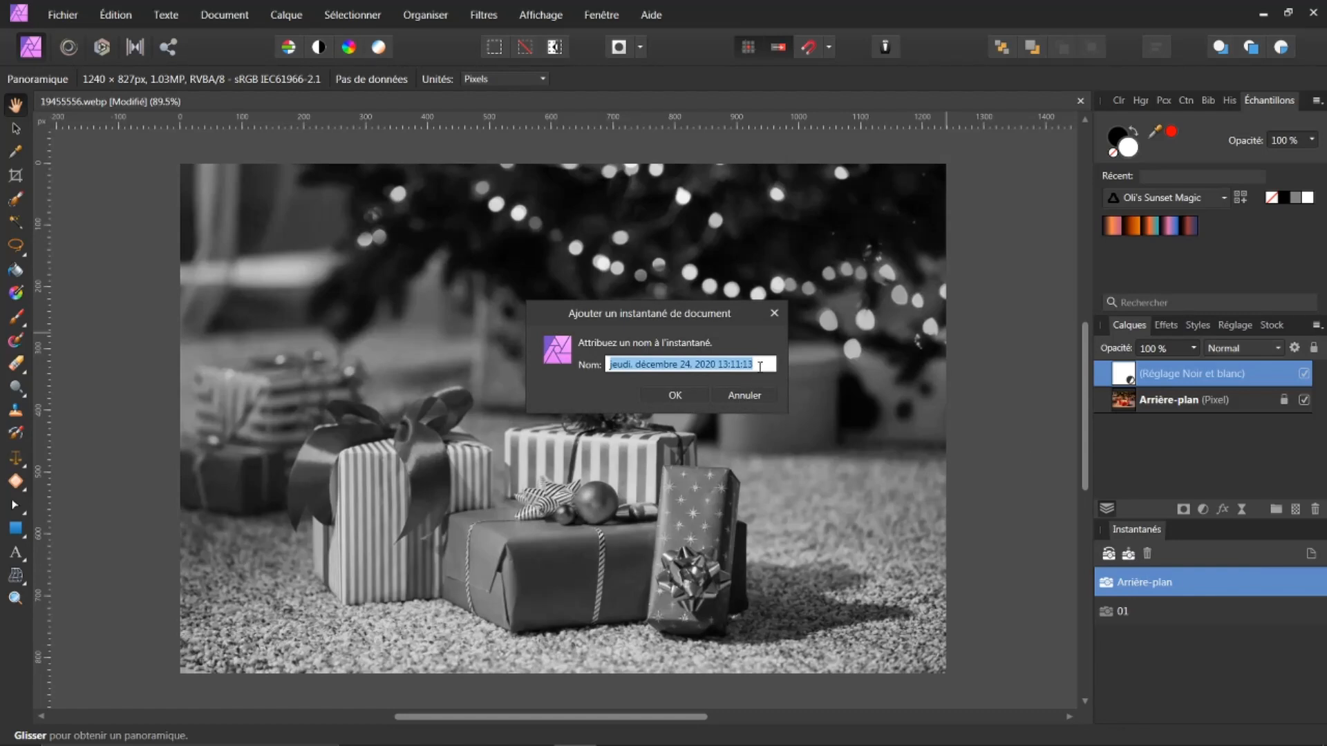
type("02")
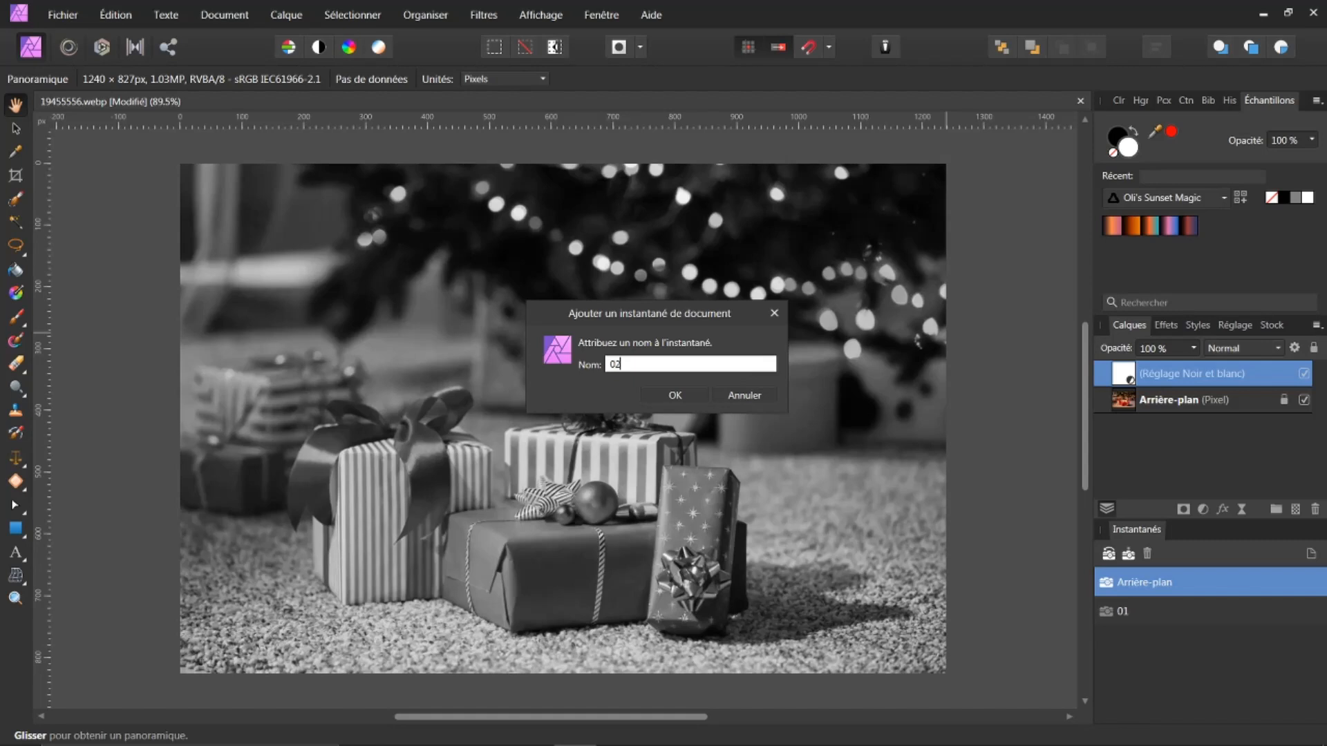
left_click(676, 397)
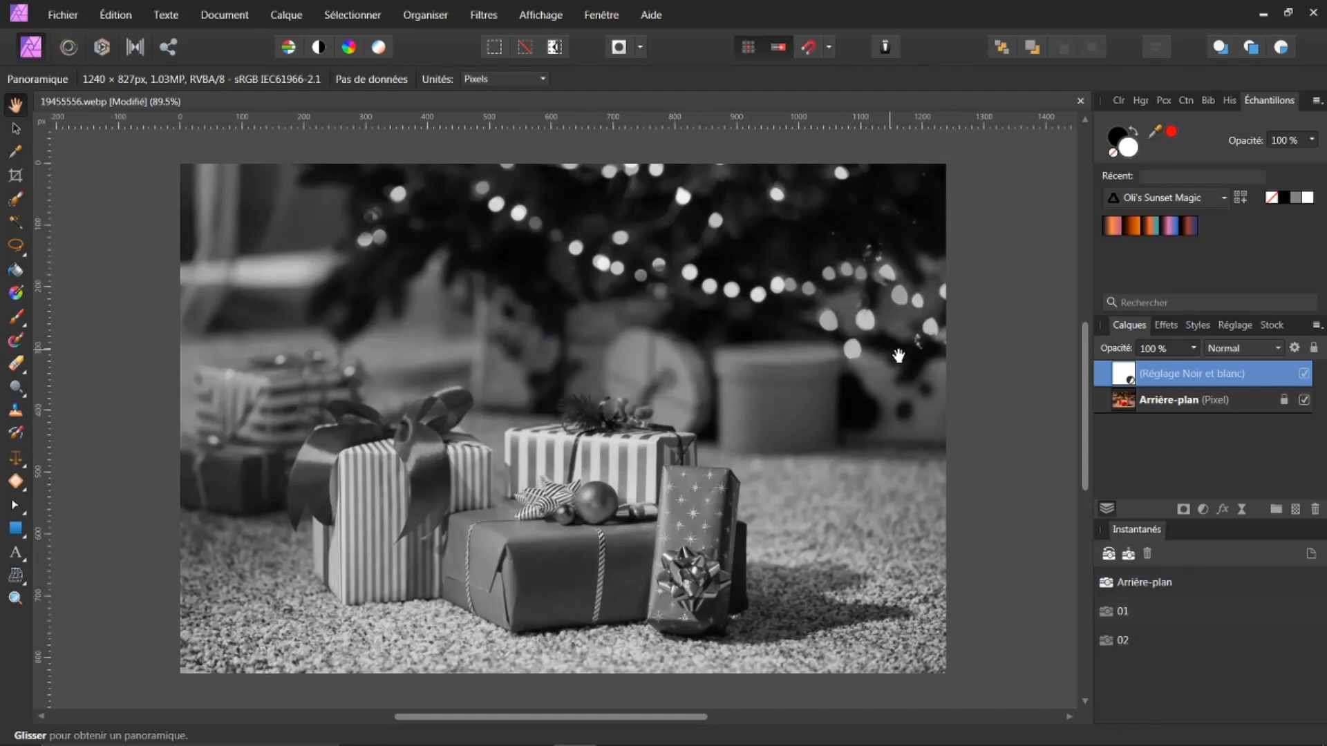
left_click(1142, 584)
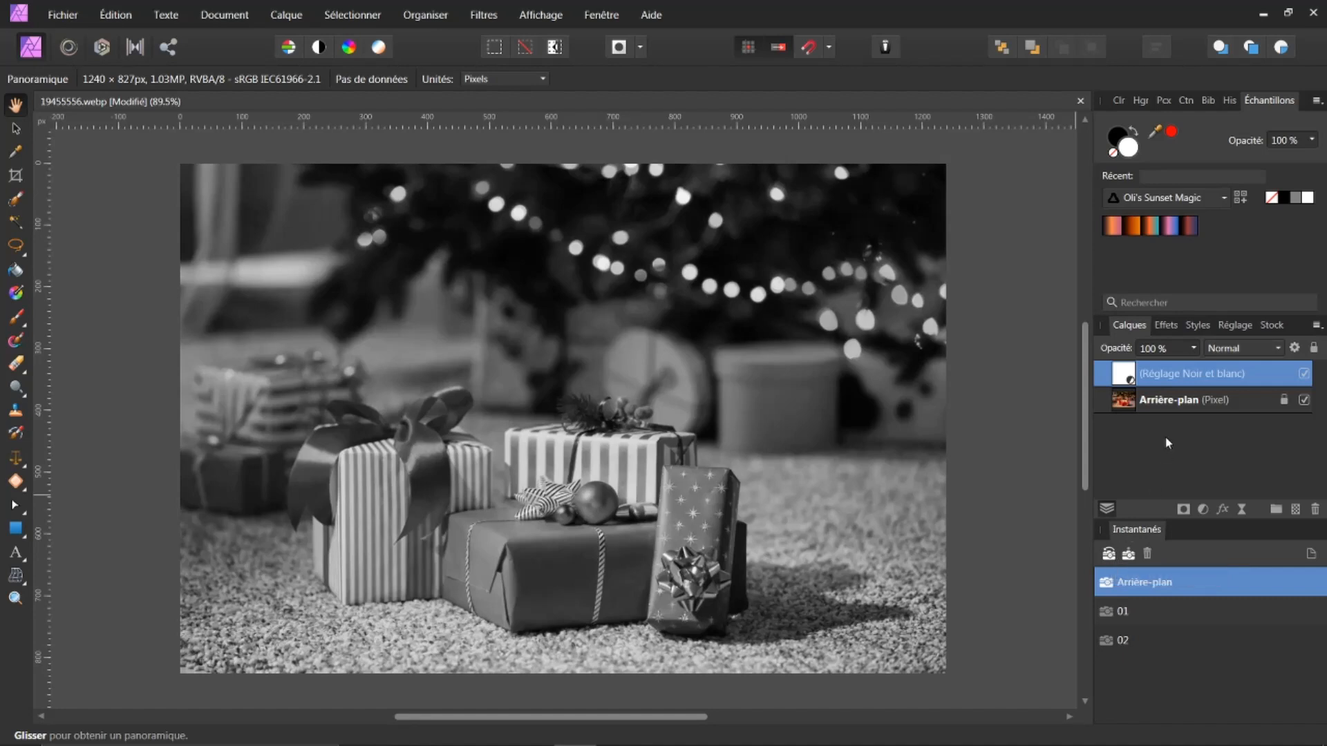
left_click(1109, 553)
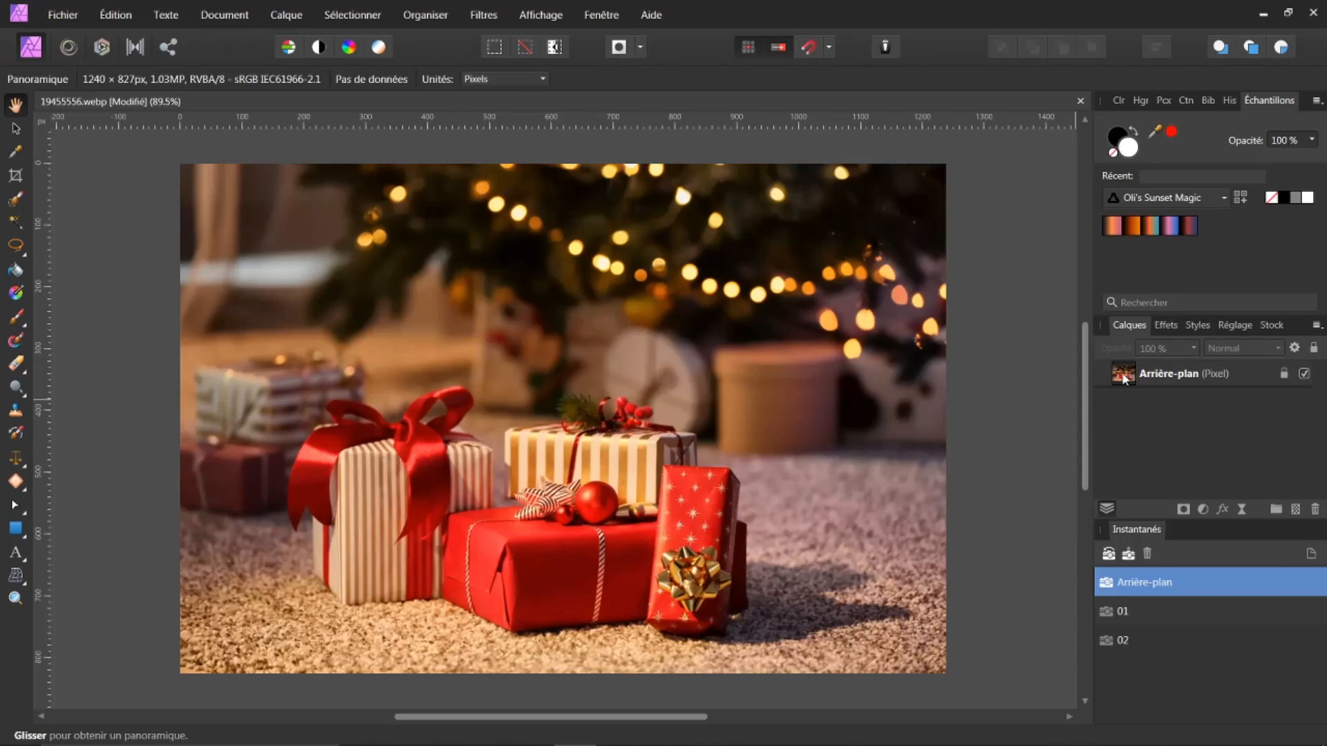
Add a Recolorer adjustment above the Arrière-plan layer with Teinte at about 251.4° and Luminosité at 24 %.
left_click(1170, 376)
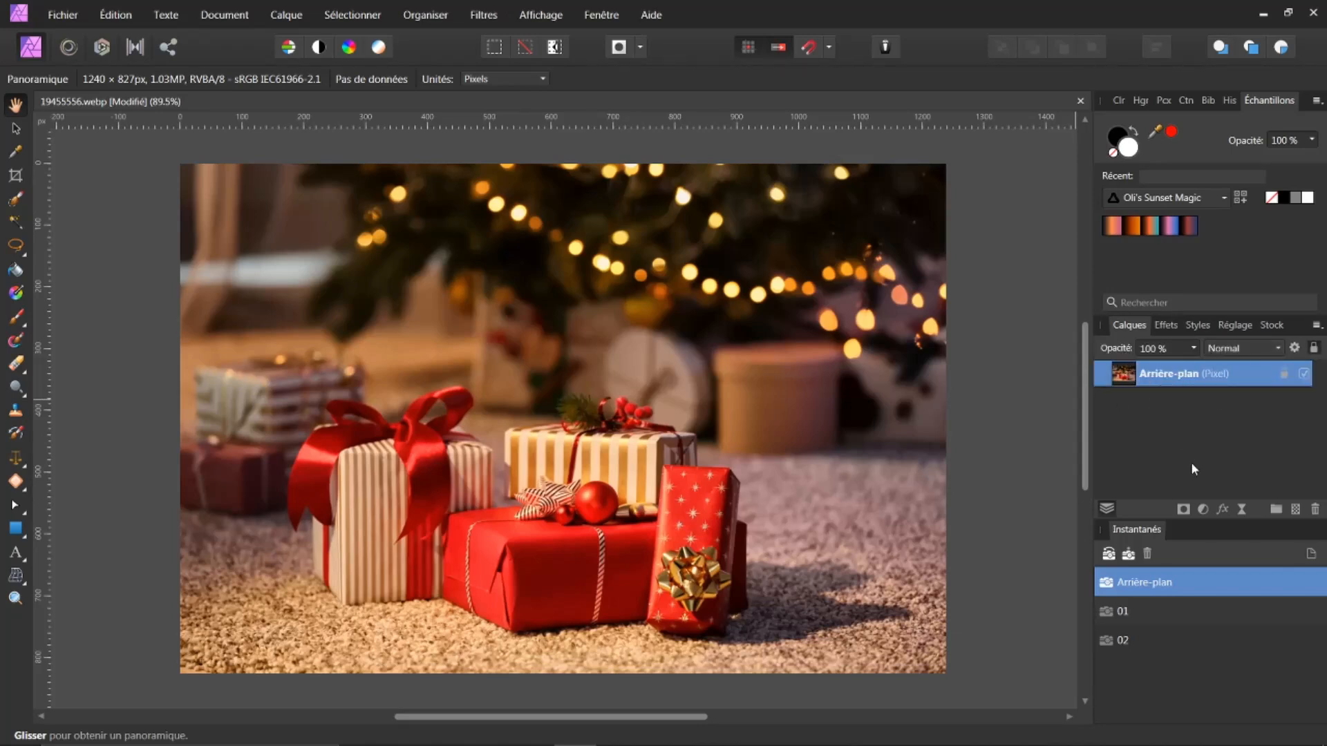
left_click(1203, 509)
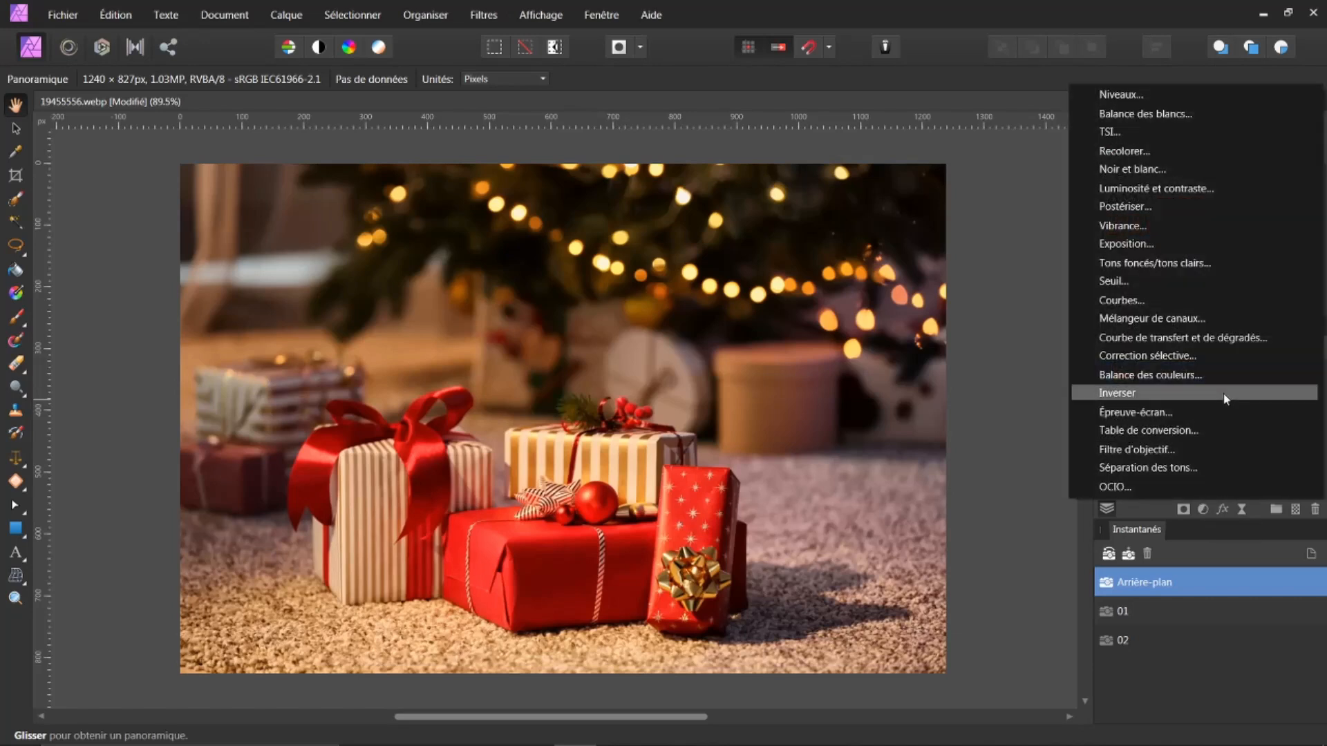
left_click(1124, 151)
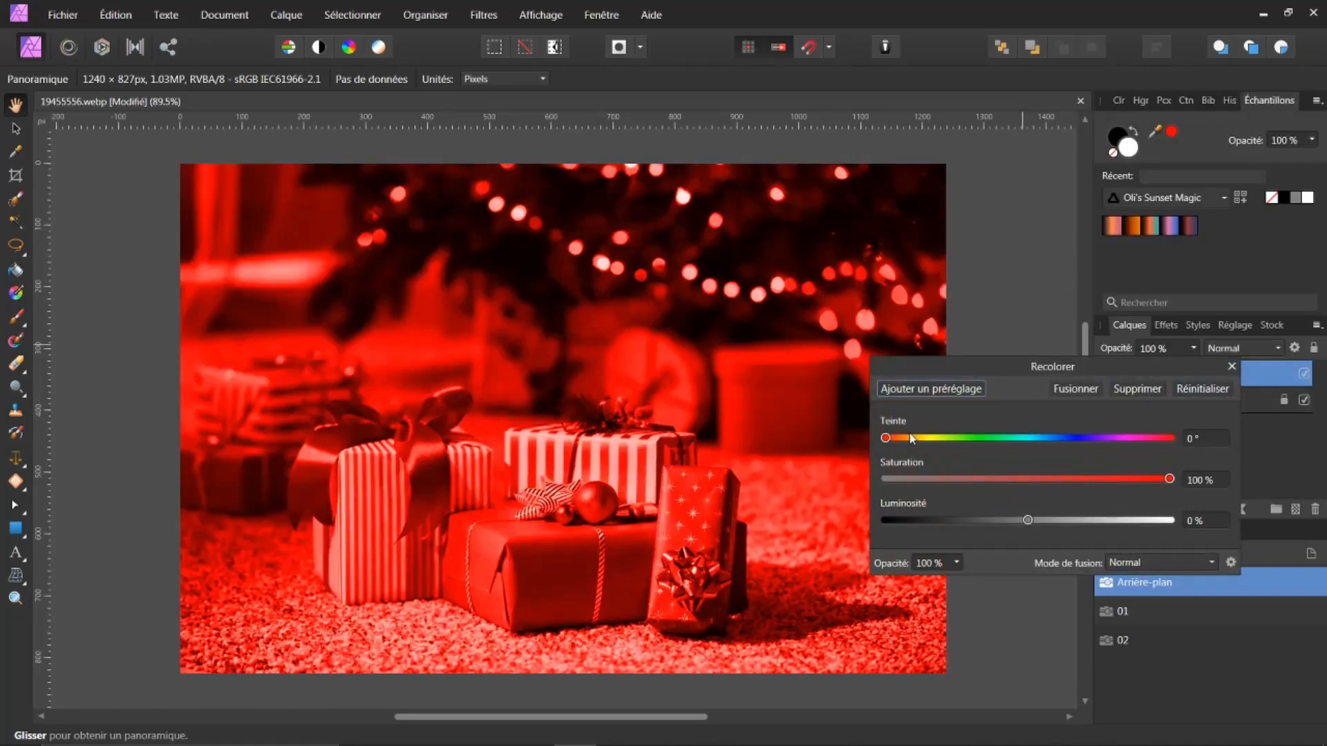
left_click_drag(887, 439, 1087, 458)
left_click_drag(1031, 524, 1062, 514)
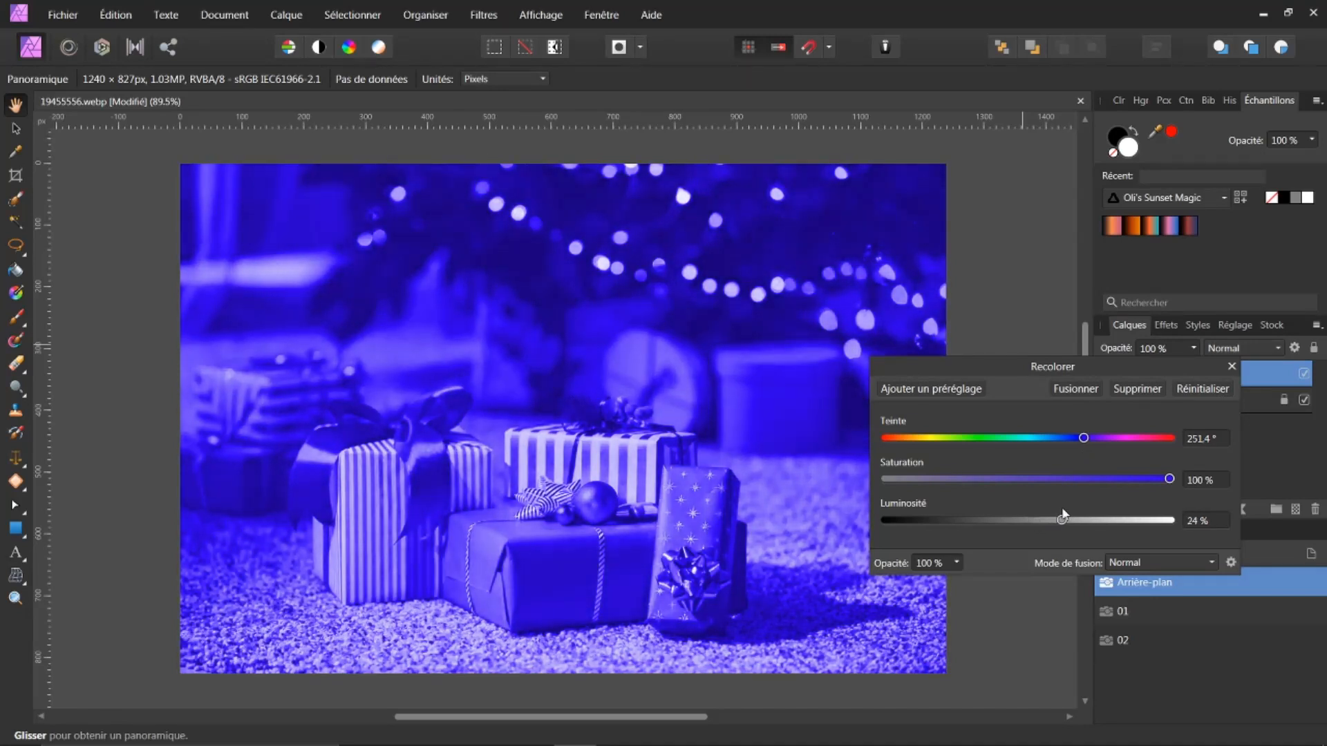
left_click(1232, 365)
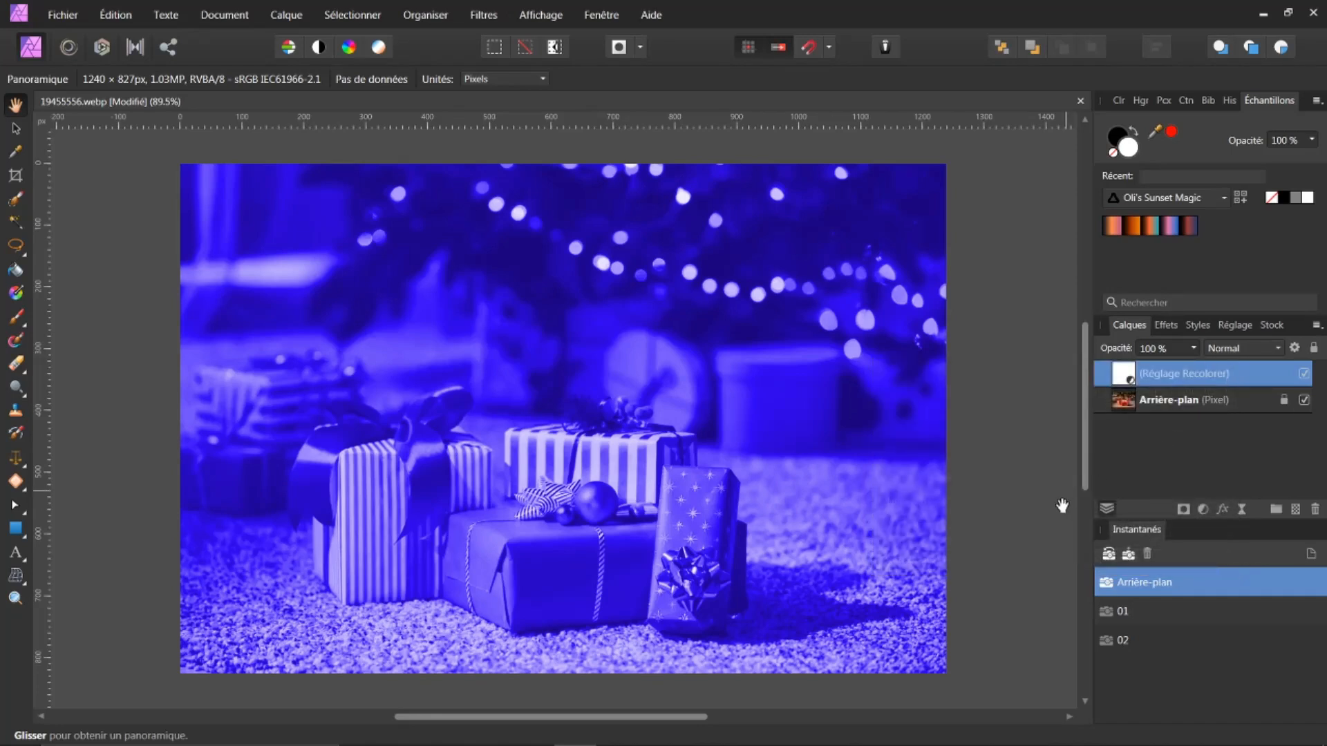
Save a document snapshot named 03, and restore the document to the original Arrière-plan snapshot.
left_click(1129, 554)
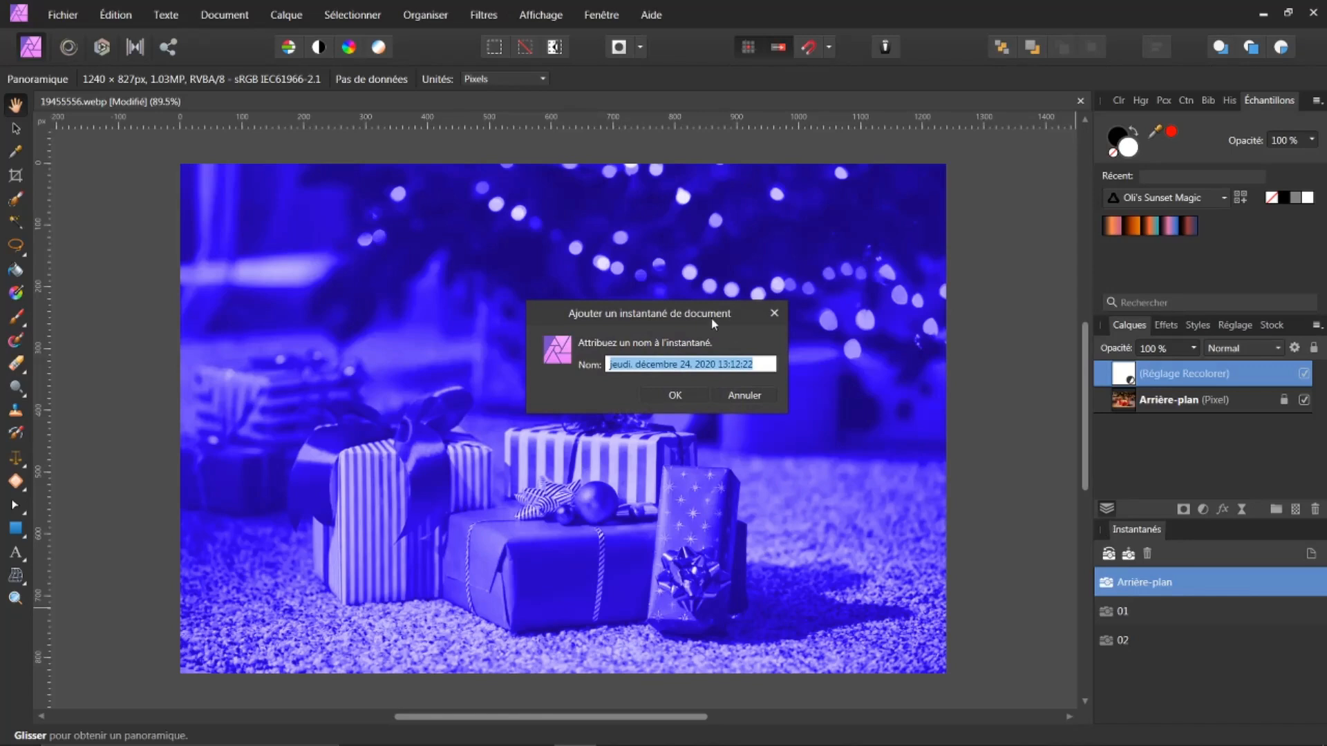
type("03")
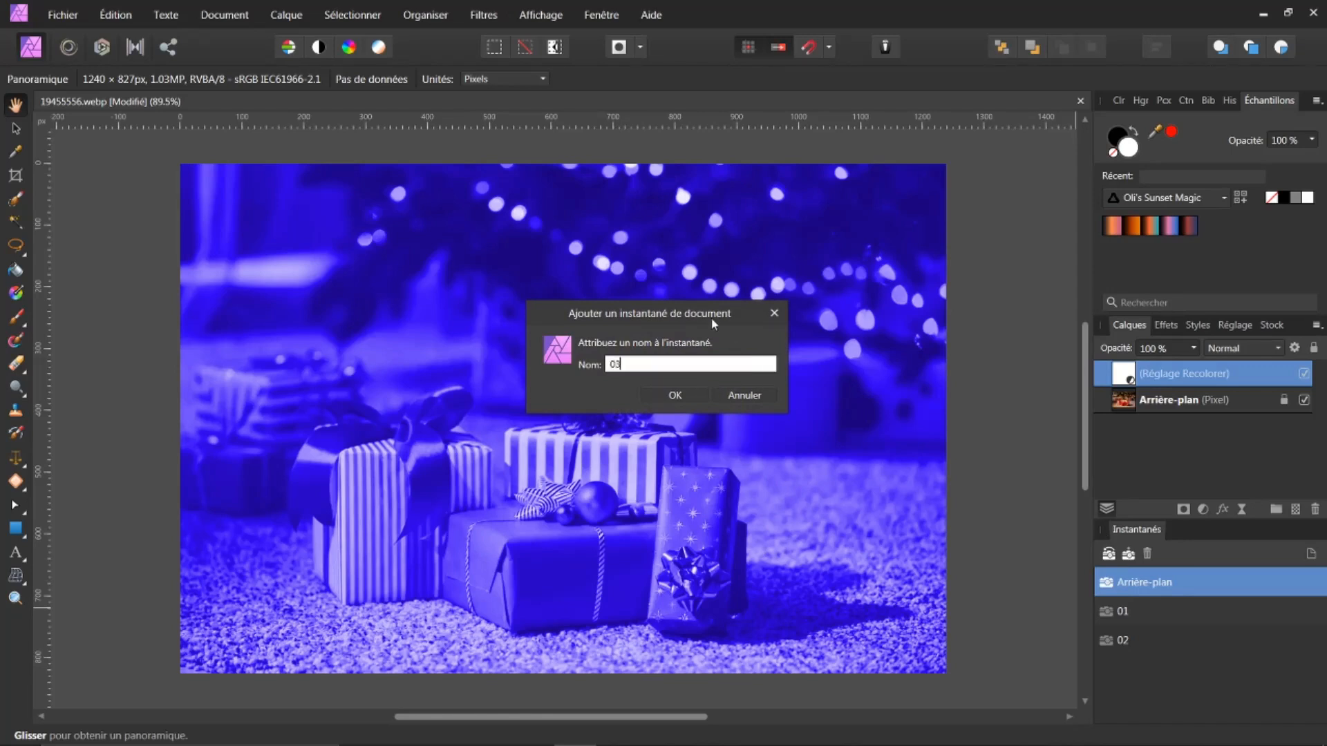
left_click(671, 394)
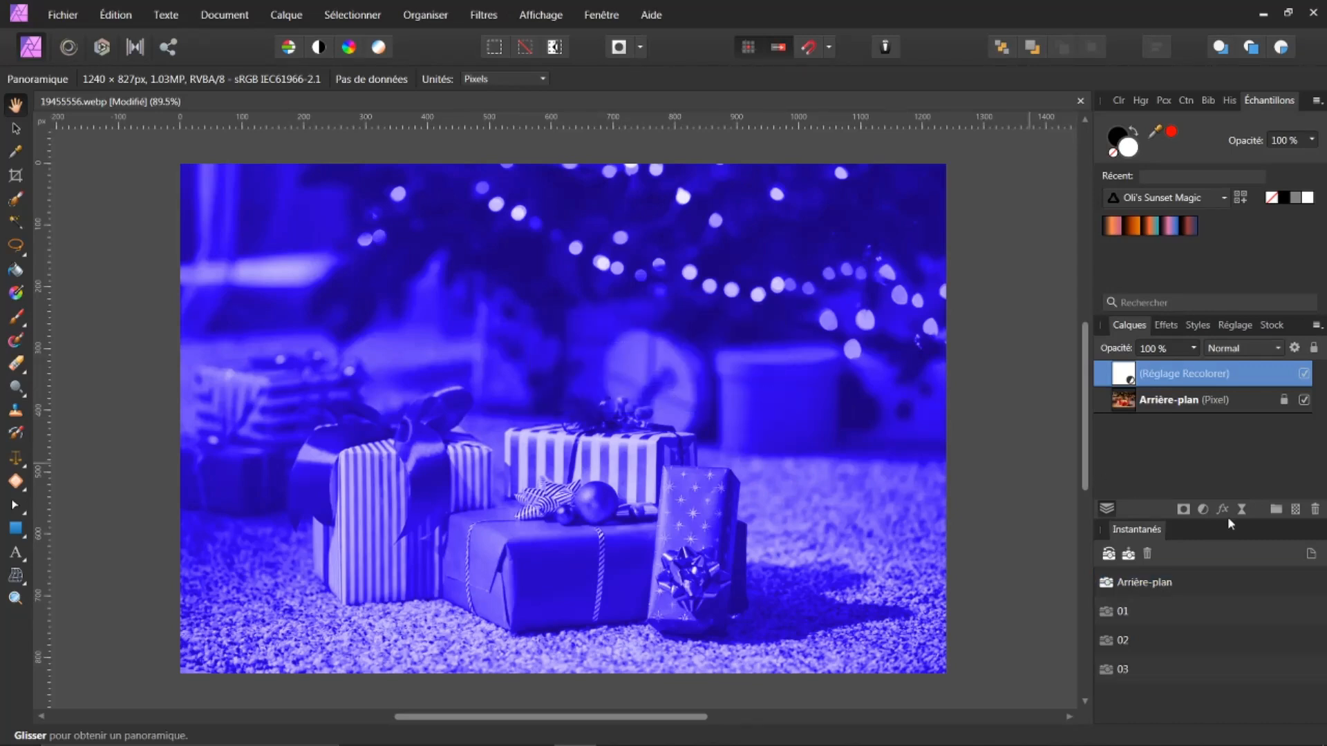
left_click(1151, 582)
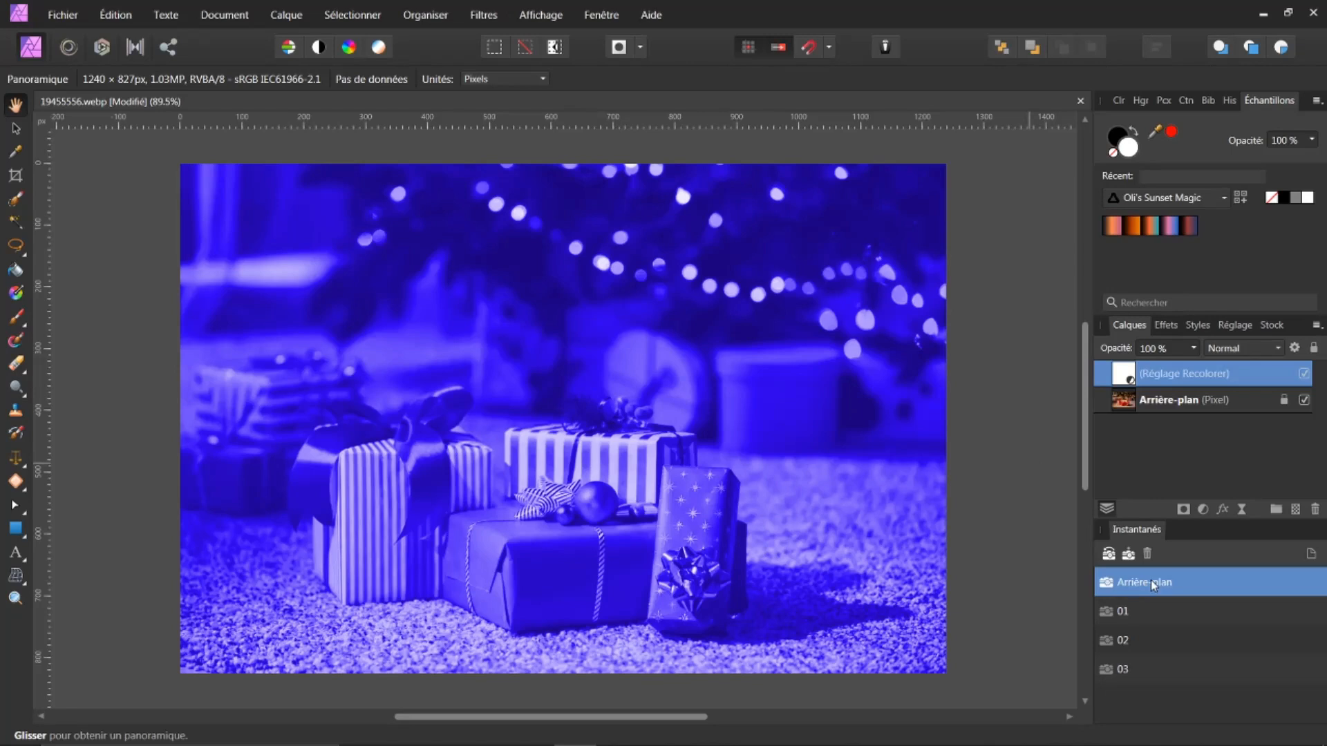
left_click(1108, 555)
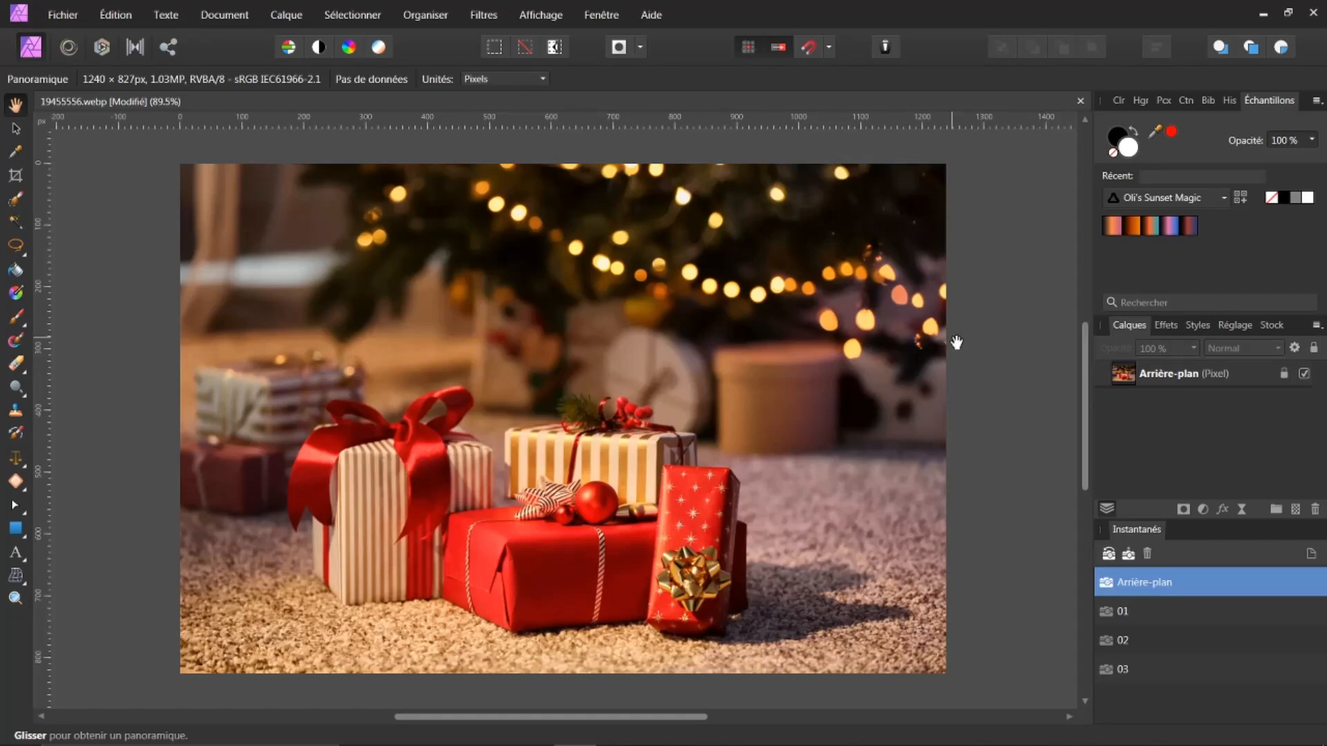
Set snapshot 01 as the Undo Brush source and paint its rippled look onto the two front striped gifts on the Arrière-plan layer.
left_click(1152, 612)
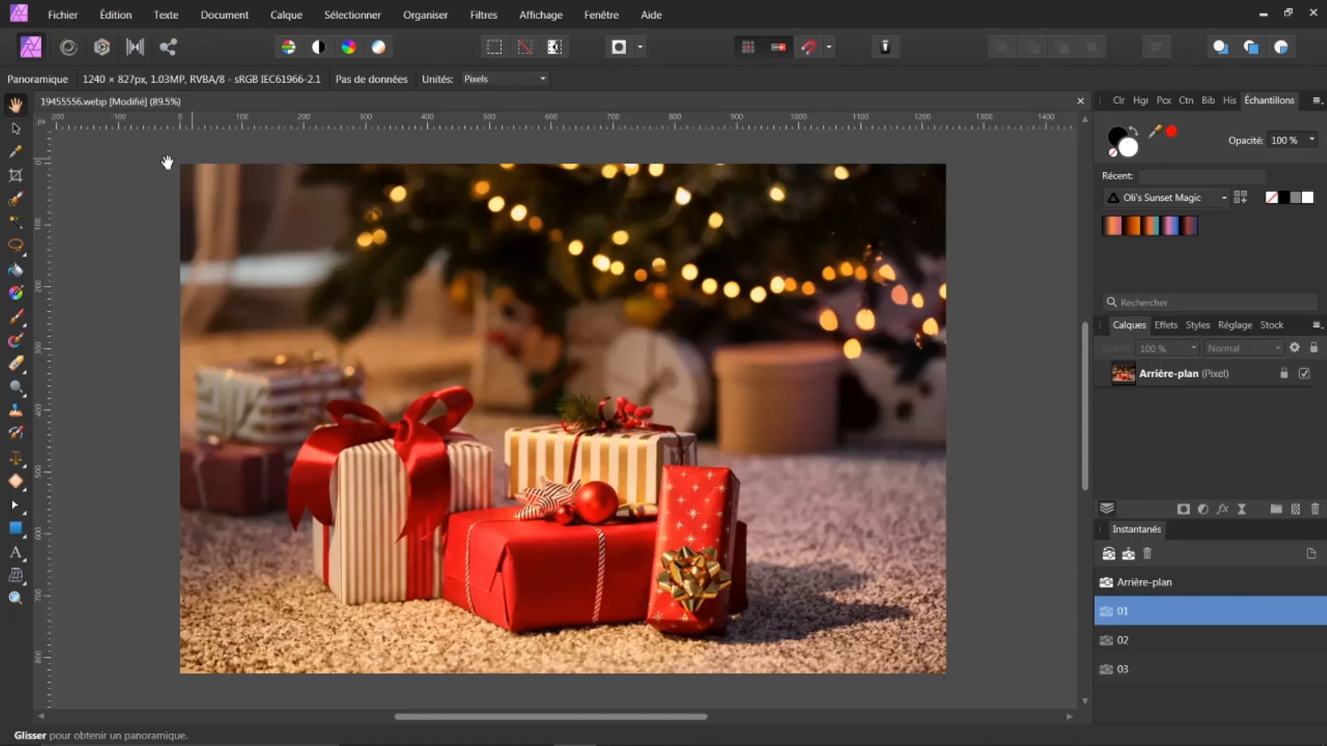
left_click(21, 321)
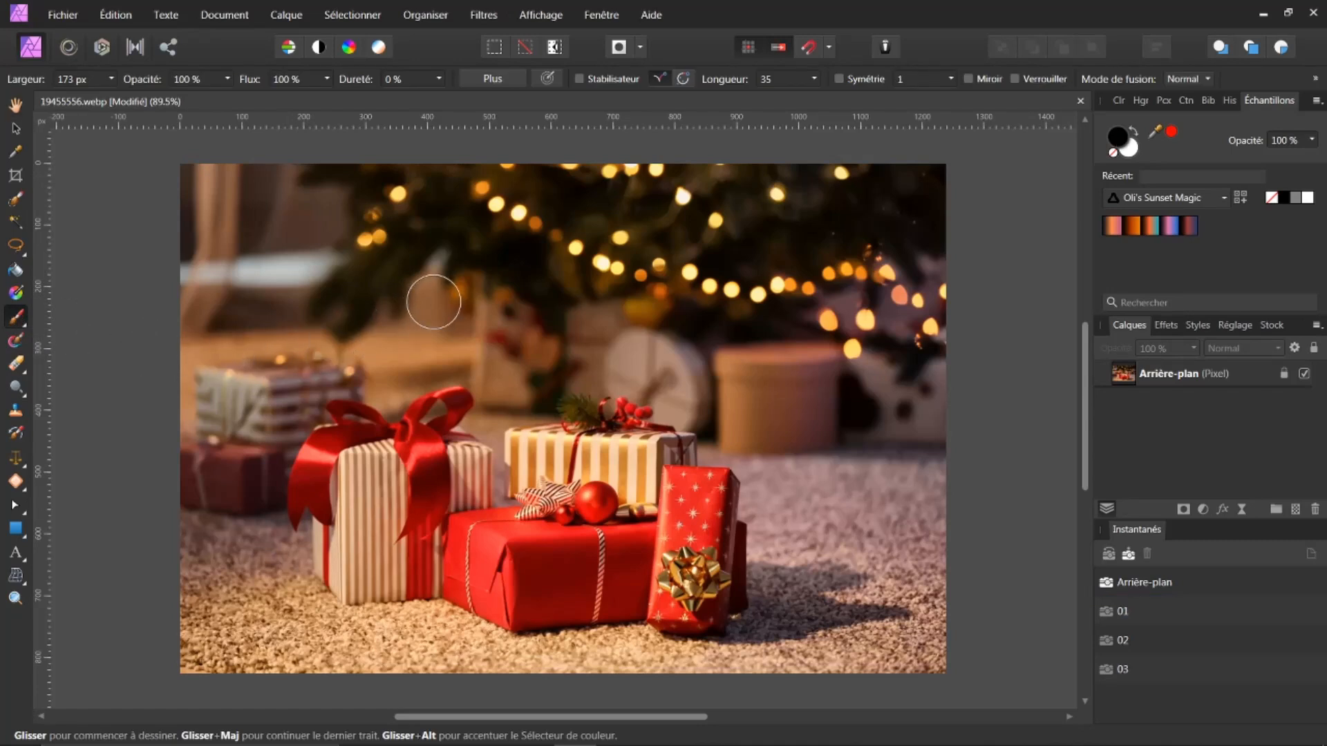
left_click(1105, 610)
left_click(1162, 375)
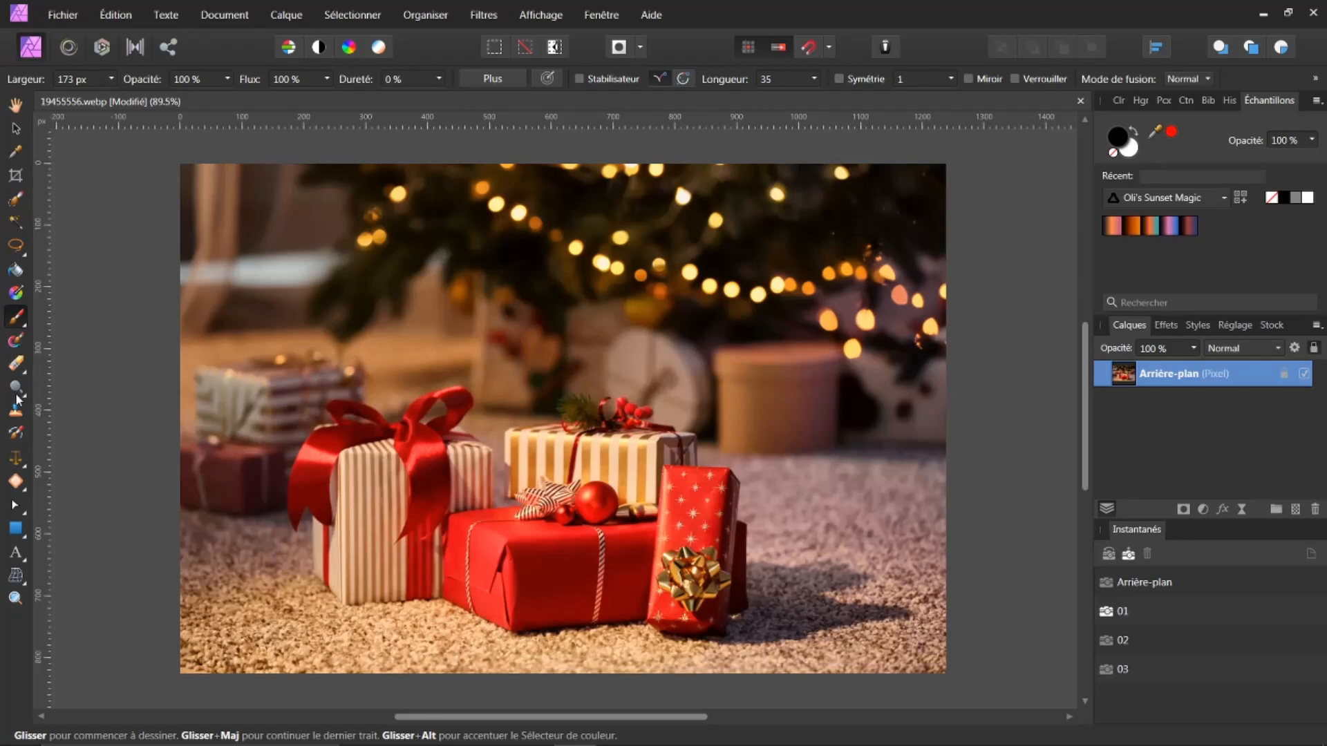
left_click(16, 434)
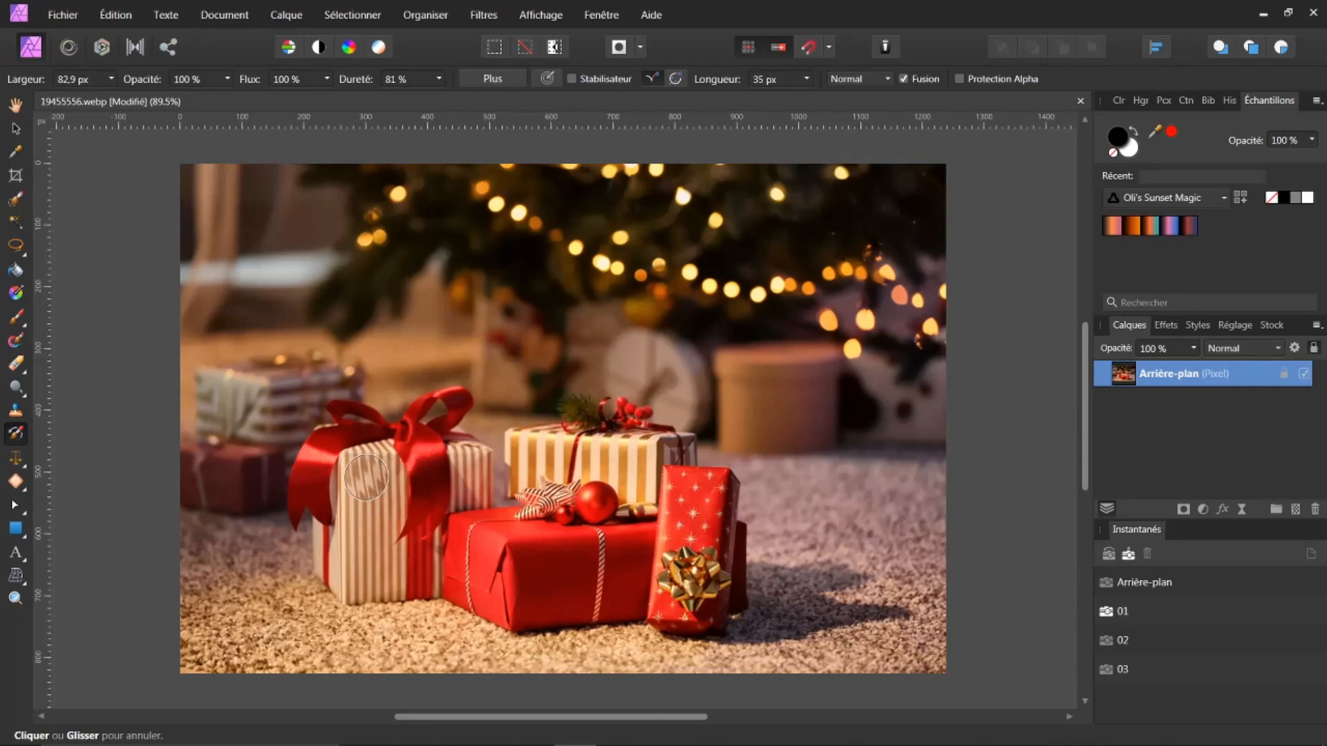
mouse_move(360, 469)
left_mouse_down()
mouse_move(362, 582)
mouse_move(385, 565)
mouse_move(366, 547)
mouse_move(378, 473)
left_mouse_up()
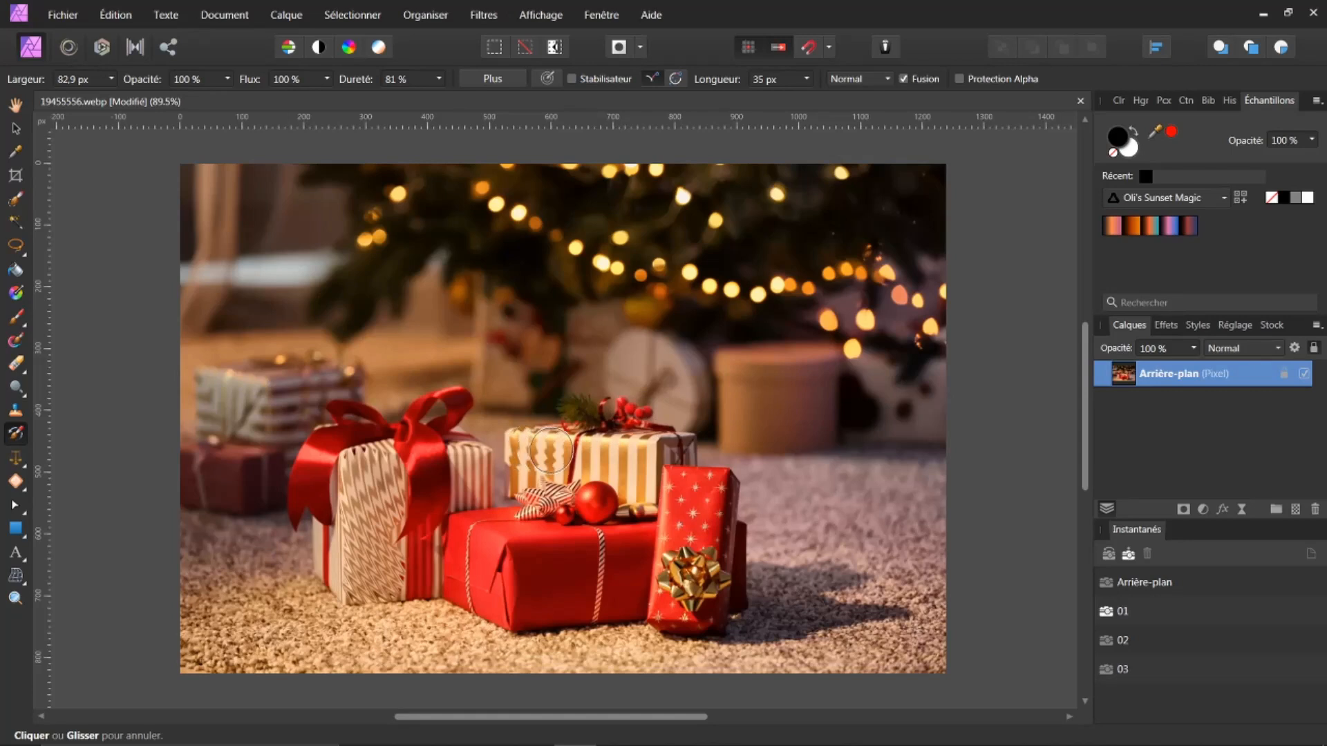
mouse_move(560, 447)
left_mouse_down()
mouse_move(626, 446)
mouse_move(595, 457)
mouse_move(634, 462)
mouse_move(636, 479)
mouse_move(746, 429)
mouse_move(643, 449)
left_mouse_up()
key("ctrl+z")
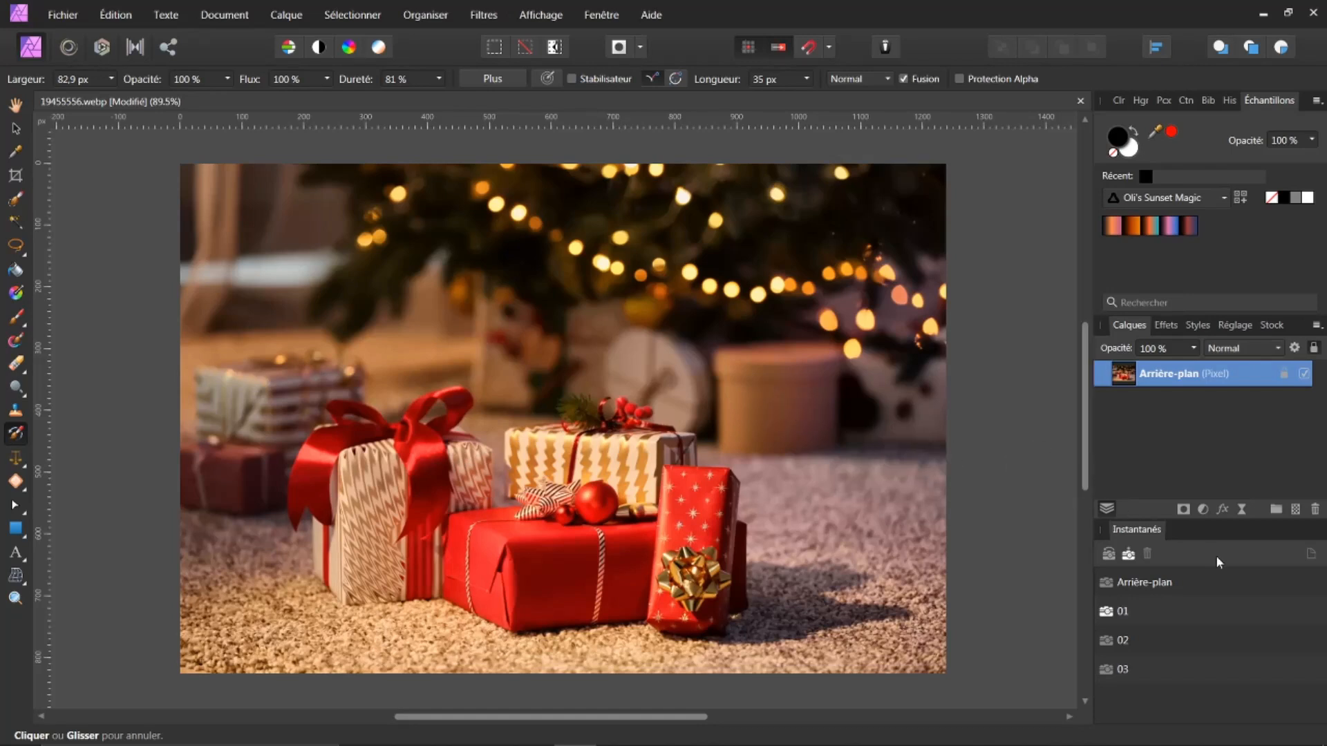
Set snapshot 02 as the Undo Brush source and paint the carpet around the gifts in black and white.
left_click(1106, 640)
mouse_move(758, 476)
left_mouse_down()
mouse_move(926, 485)
mouse_move(760, 499)
mouse_move(773, 613)
mouse_move(790, 519)
left_mouse_up()
mouse_move(803, 638)
left_mouse_down()
mouse_move(847, 622)
mouse_move(894, 488)
mouse_move(877, 602)
mouse_move(913, 513)
mouse_move(917, 598)
mouse_move(943, 518)
mouse_move(949, 596)
mouse_move(924, 619)
mouse_move(838, 641)
mouse_move(928, 637)
mouse_move(926, 671)
mouse_move(664, 663)
mouse_move(641, 645)
mouse_move(503, 655)
mouse_move(442, 618)
mouse_move(314, 627)
mouse_move(409, 675)
mouse_move(466, 677)
mouse_move(397, 650)
mouse_move(432, 665)
mouse_move(321, 658)
mouse_move(286, 559)
mouse_move(193, 534)
mouse_move(172, 631)
mouse_move(184, 667)
mouse_move(286, 648)
mouse_move(242, 580)
mouse_move(216, 612)
left_mouse_up()
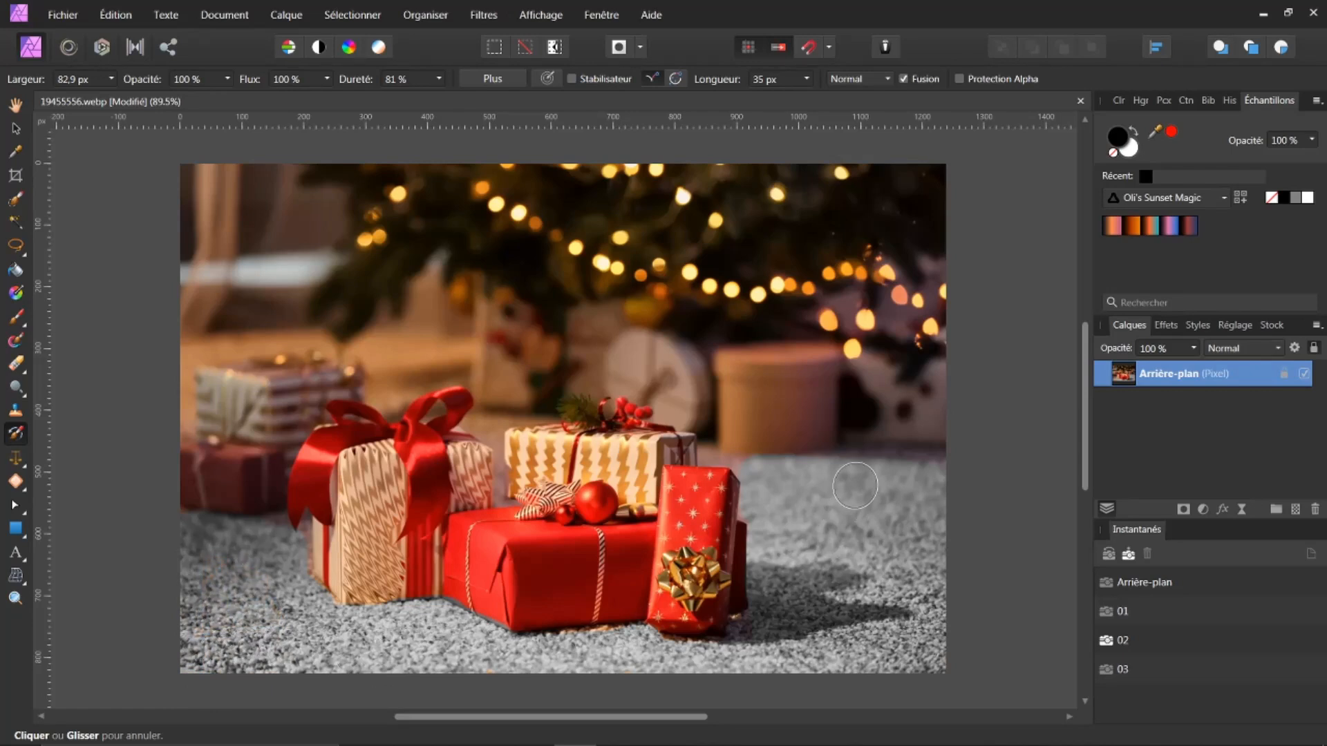
Paint snapshot 02 over the round box's base, and brush its original colours back using the Arrière-plan snapshot as source.
mouse_move(824, 458)
left_mouse_down()
mouse_move(782, 435)
mouse_move(747, 439)
left_mouse_up()
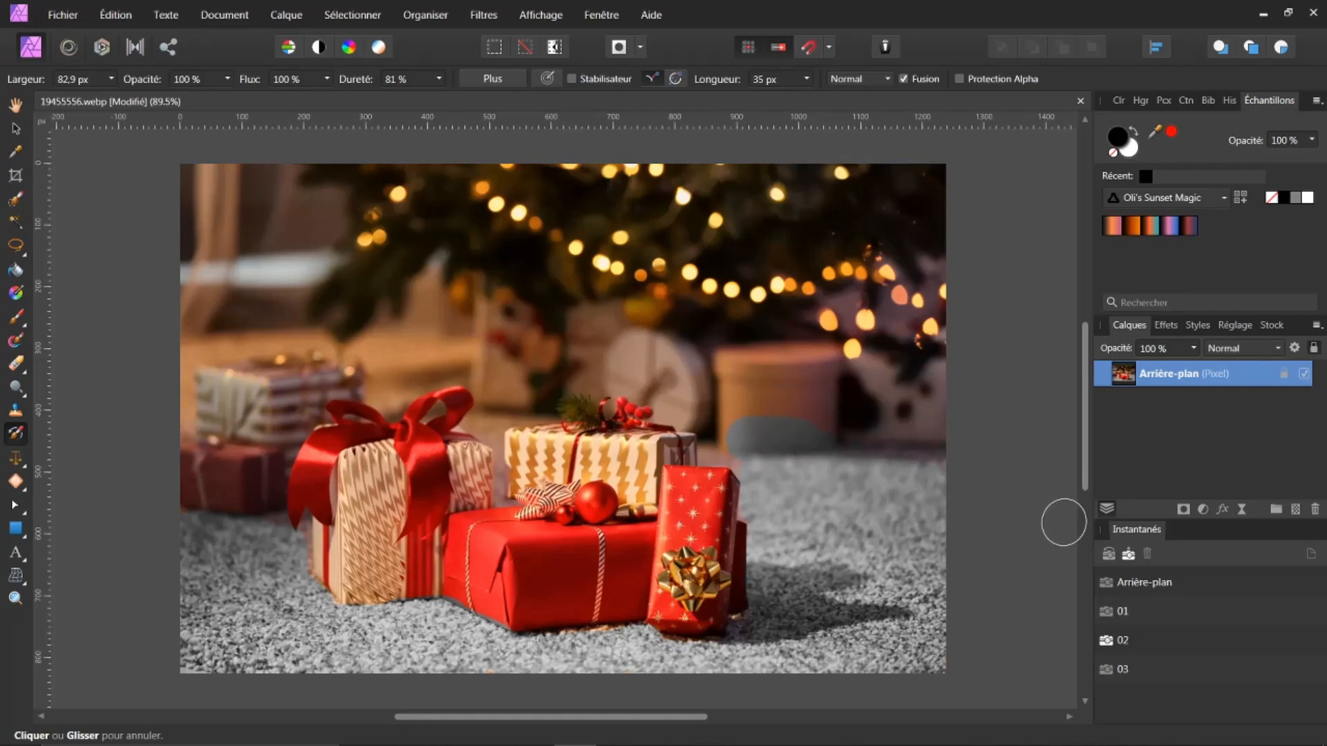
left_click(1107, 583)
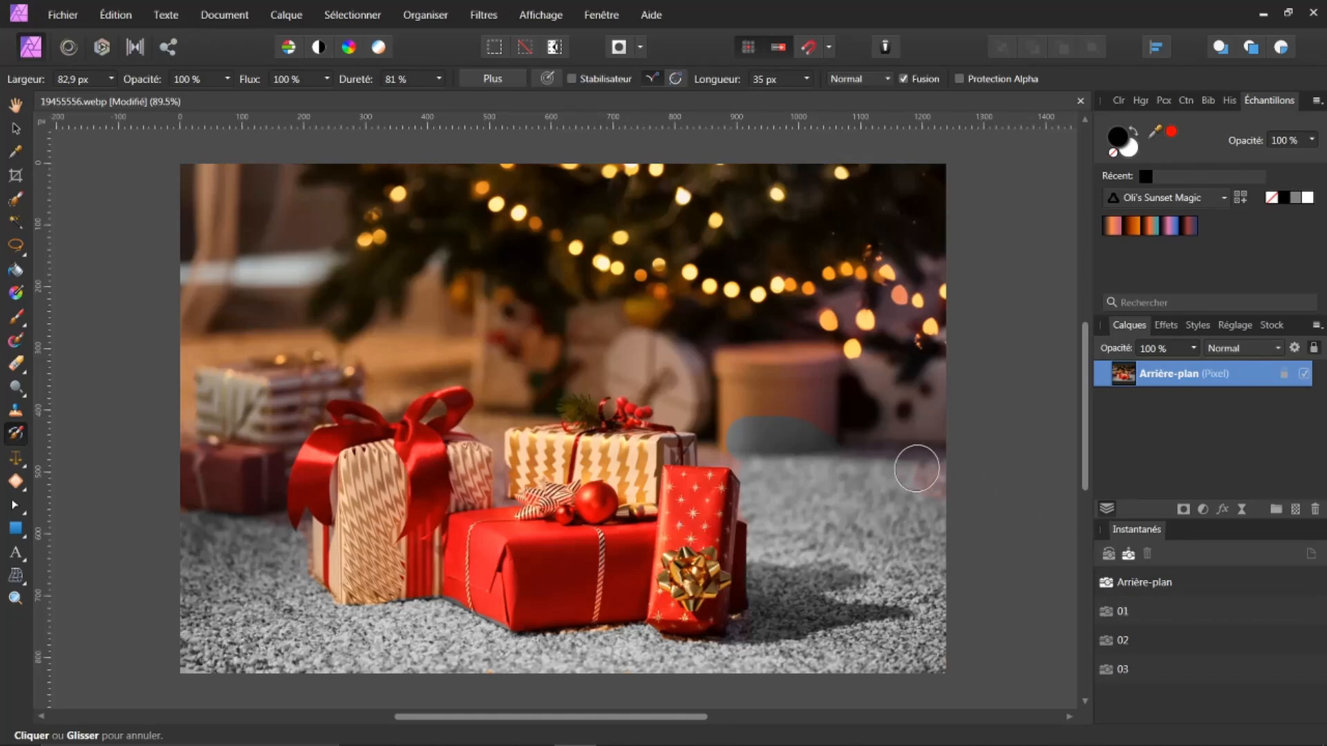
left_click_drag(814, 422, 739, 424)
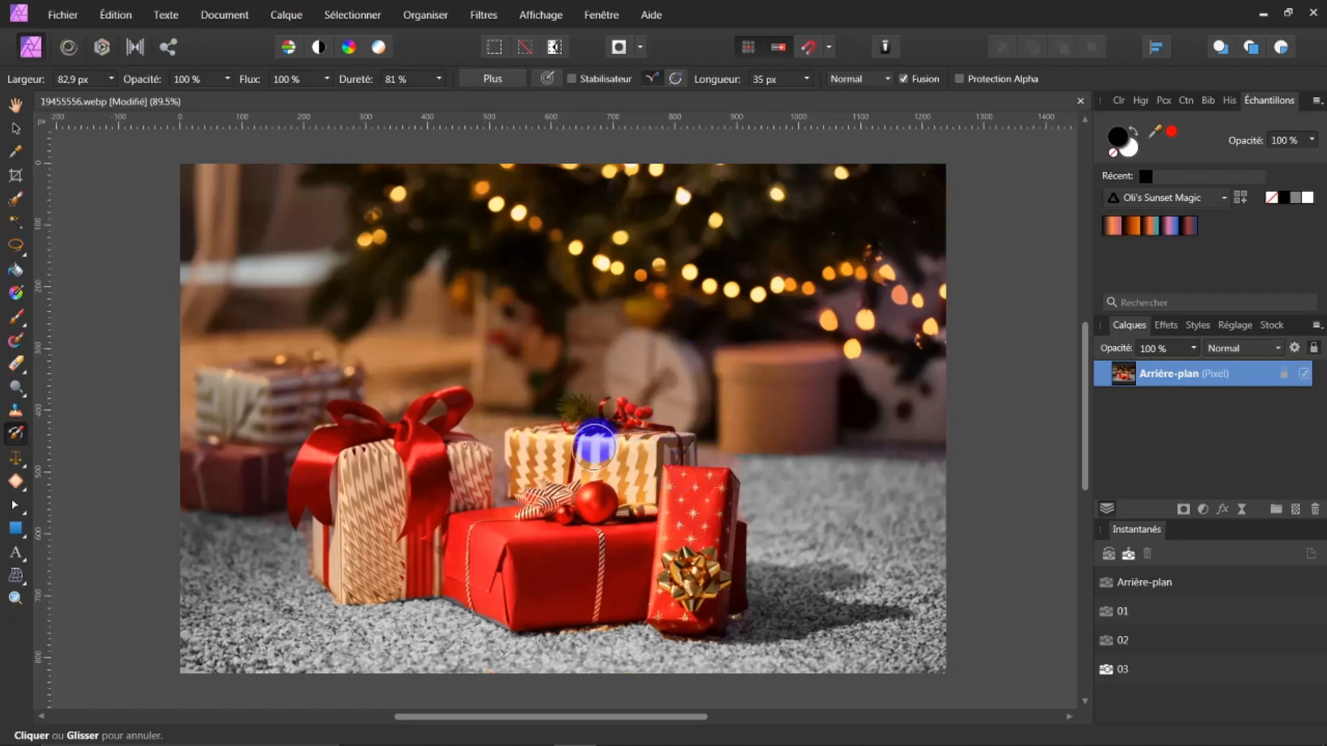
Paint the large red bauble blue from snapshot 03, and the tree's string lights black and white from snapshot 02.
left_click(595, 503)
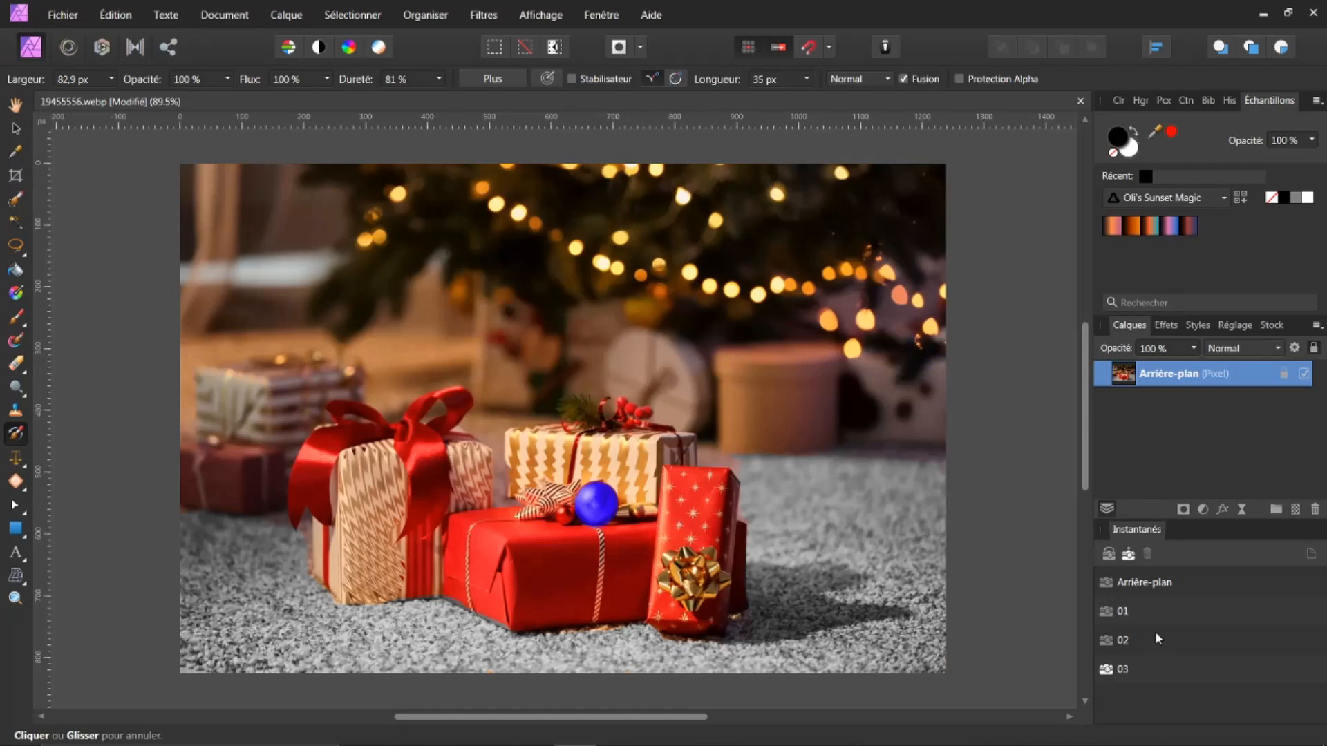
left_click(1105, 641)
mouse_move(812, 289)
left_mouse_down()
mouse_move(657, 277)
mouse_move(631, 241)
mouse_move(607, 269)
mouse_move(494, 191)
mouse_move(657, 173)
mouse_move(707, 222)
mouse_move(852, 218)
mouse_move(782, 195)
mouse_move(842, 186)
mouse_move(855, 233)
mouse_move(848, 267)
mouse_move(834, 268)
mouse_move(885, 266)
mouse_move(918, 336)
mouse_move(944, 318)
mouse_move(941, 294)
mouse_move(903, 316)
mouse_move(842, 320)
mouse_move(874, 326)
mouse_move(860, 342)
mouse_move(826, 315)
left_mouse_up()
mouse_move(411, 210)
left_mouse_down()
mouse_move(372, 239)
mouse_move(391, 219)
left_mouse_up()
mouse_move(865, 320)
left_mouse_down()
mouse_move(908, 305)
mouse_move(927, 320)
mouse_move(912, 338)
mouse_move(851, 316)
left_mouse_up()
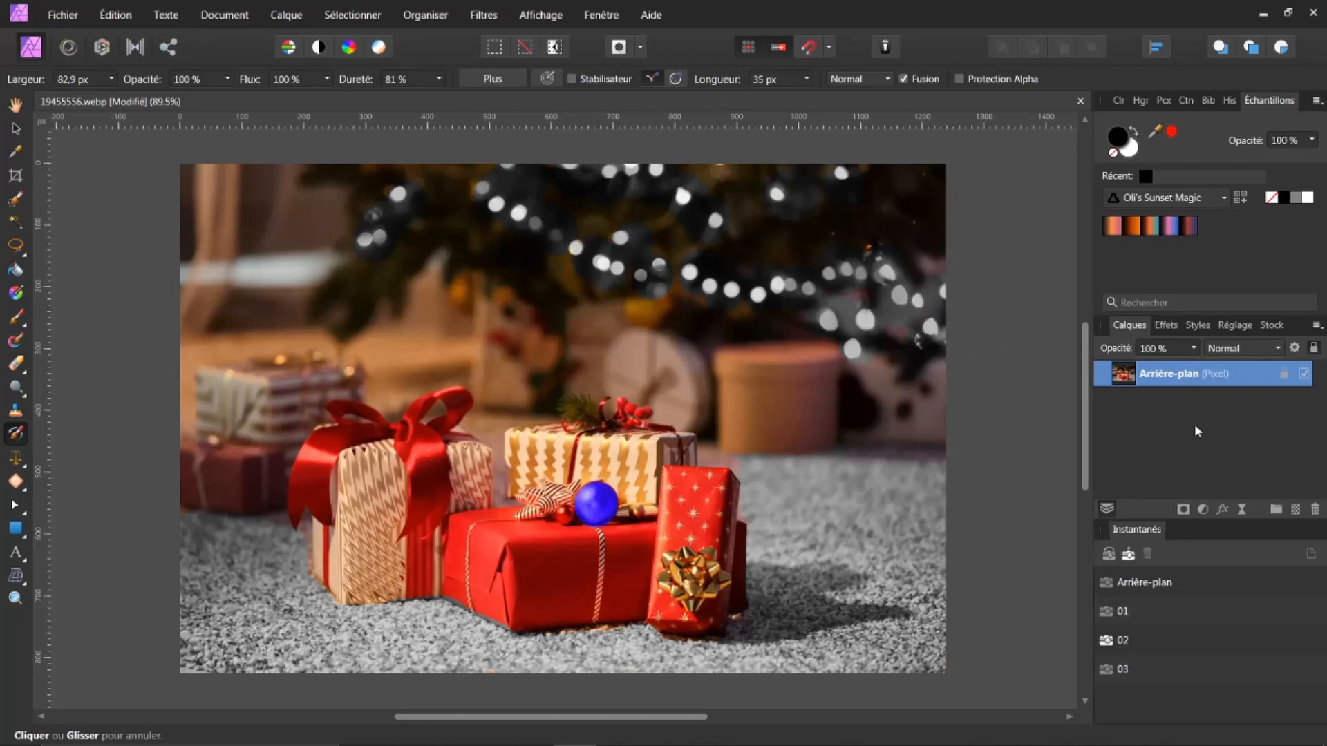
Set the Arrière-plan snapshot as the Undo Brush source and paint the original warm colours back onto some of the tree lights.
left_click(1106, 582)
mouse_move(929, 304)
left_mouse_down()
mouse_move(883, 284)
mouse_move(859, 304)
mouse_move(829, 302)
mouse_move(853, 347)
mouse_move(870, 323)
mouse_move(955, 340)
mouse_move(877, 266)
left_mouse_up()
left_click_drag(619, 246, 602, 256)
mouse_move(370, 251)
left_mouse_down()
mouse_move(407, 215)
mouse_move(404, 199)
left_mouse_up()
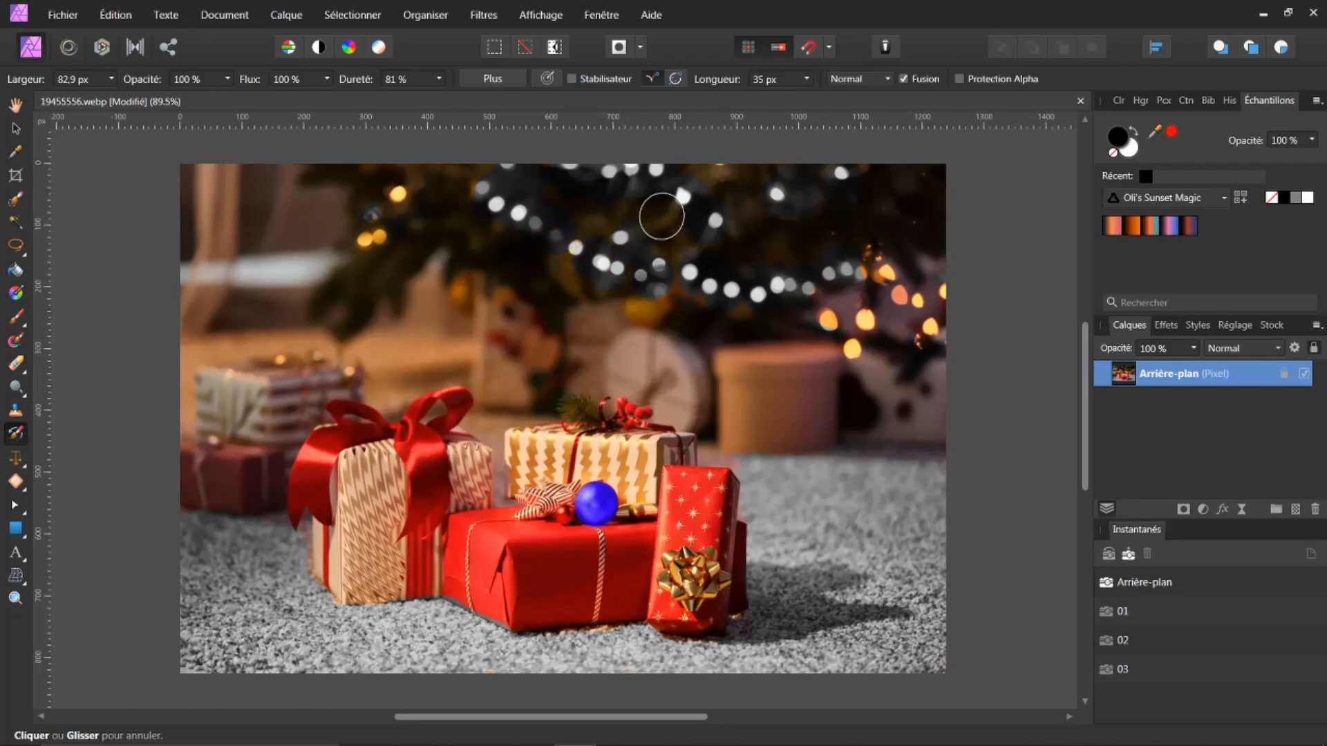
left_click(720, 219)
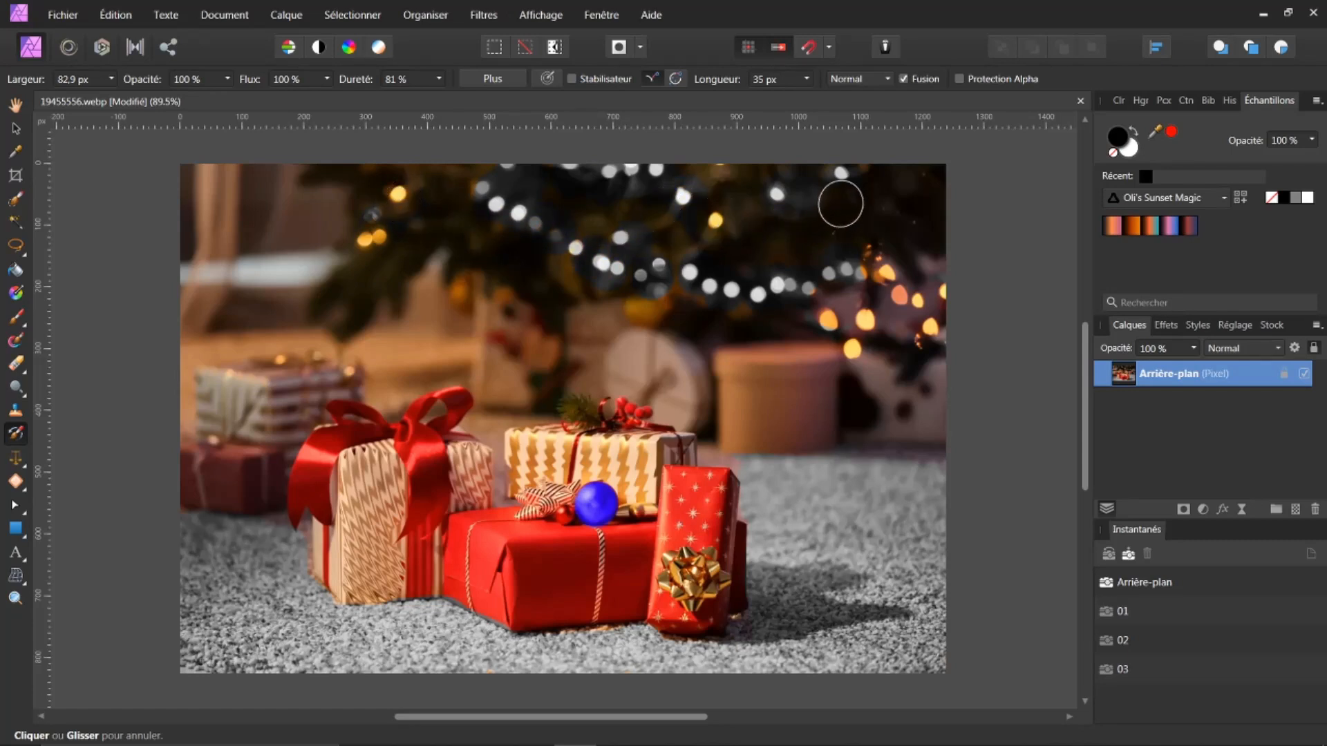
Brush the original warm colours back onto a few more tree lights at the upper edge, middle and left of the garland.
left_click(843, 186)
left_click(613, 261)
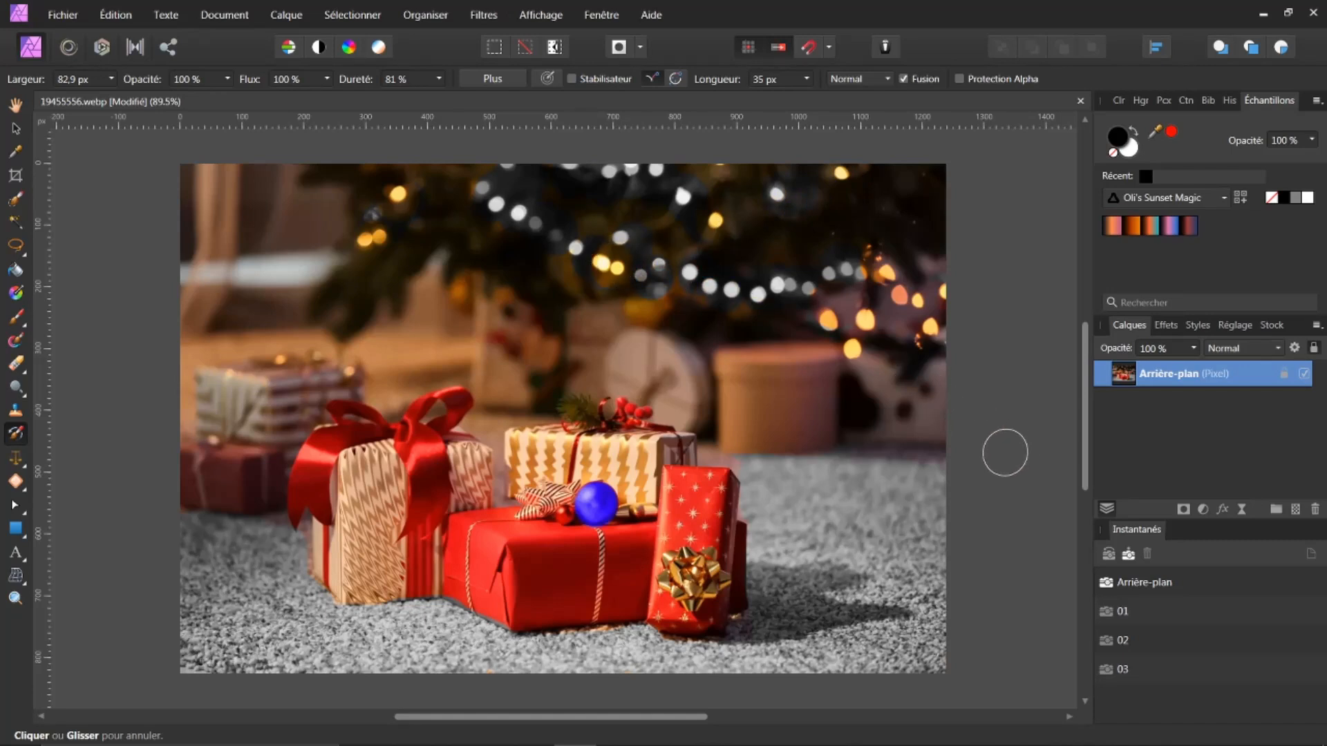
left_click(506, 210)
left_click(488, 198)
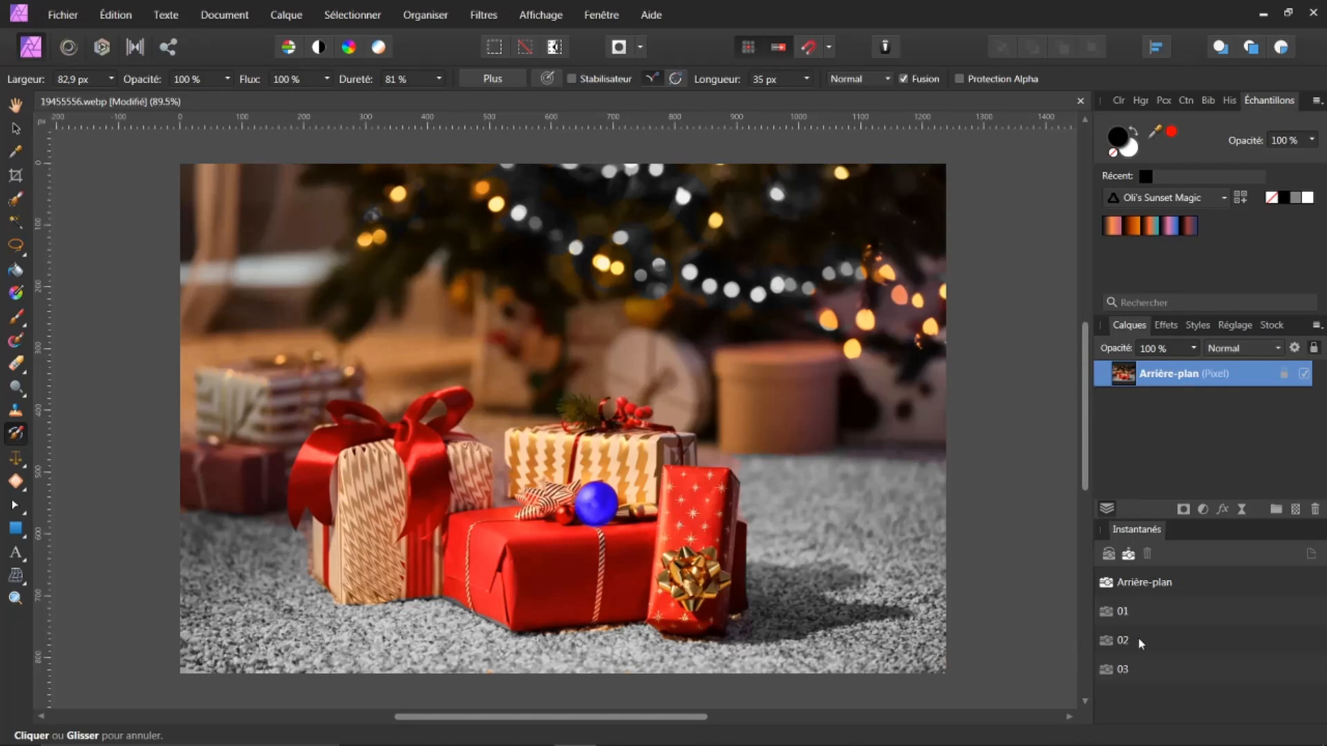
left_click(51, 17)
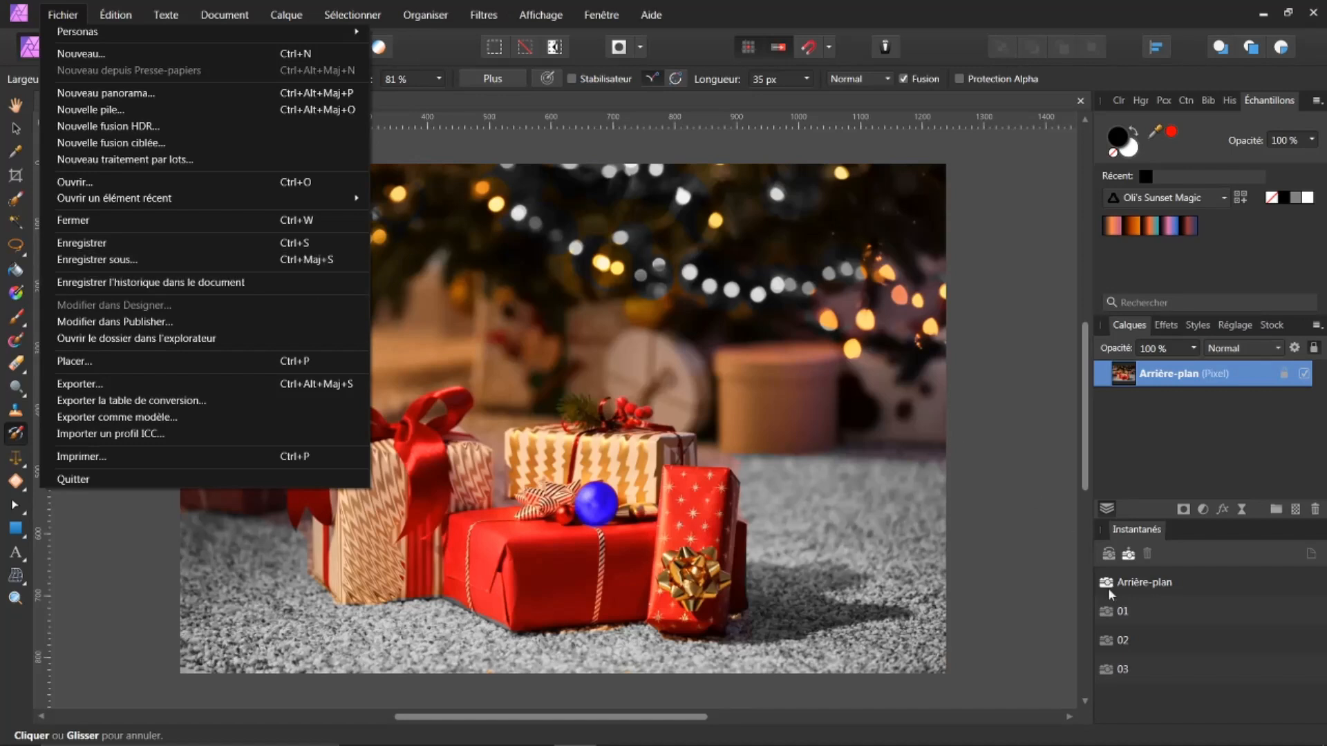
left_click(1037, 286)
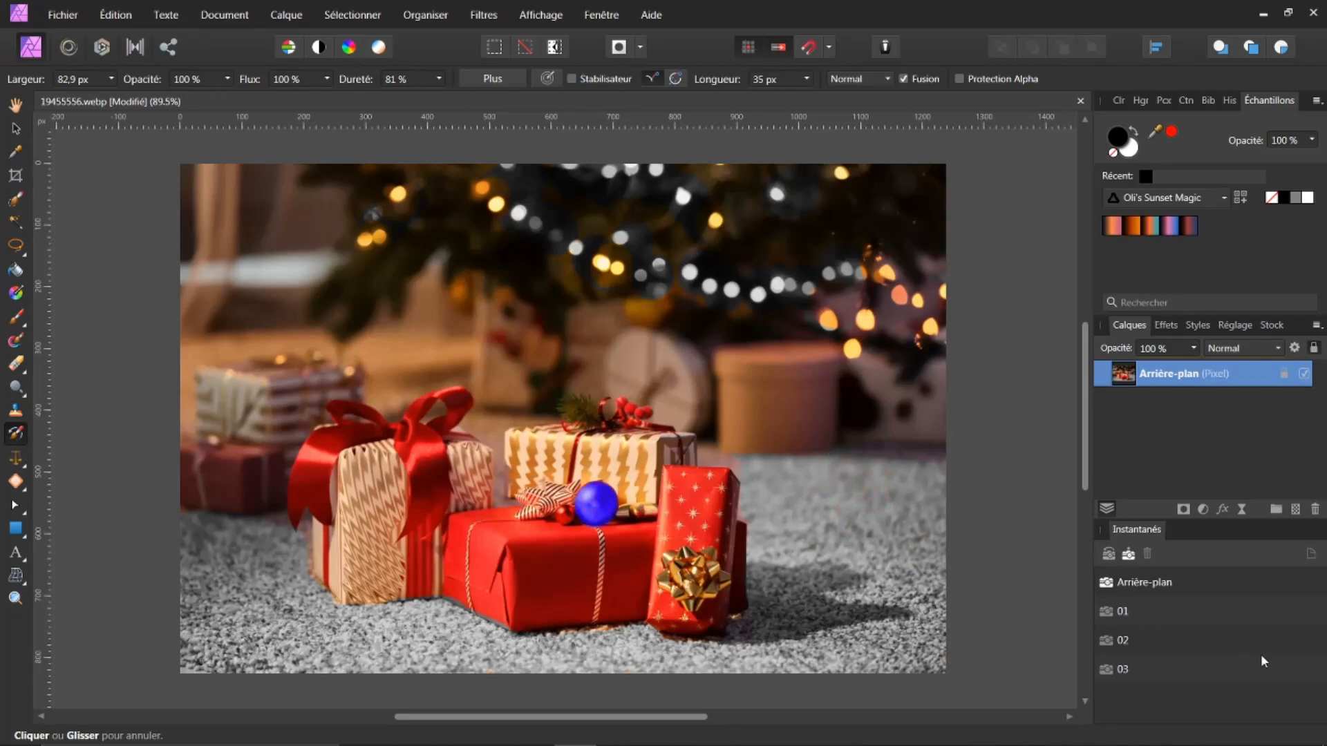
double_click(1149, 373)
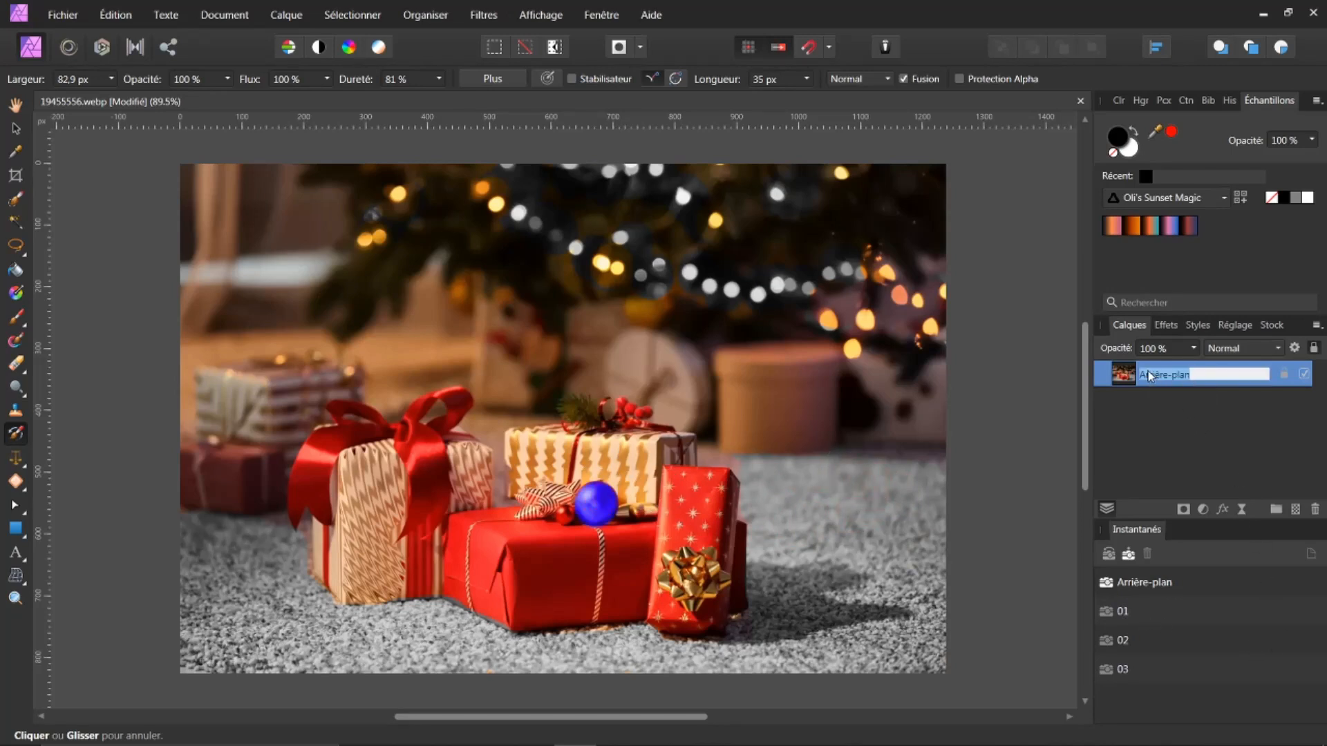
left_click(1119, 380)
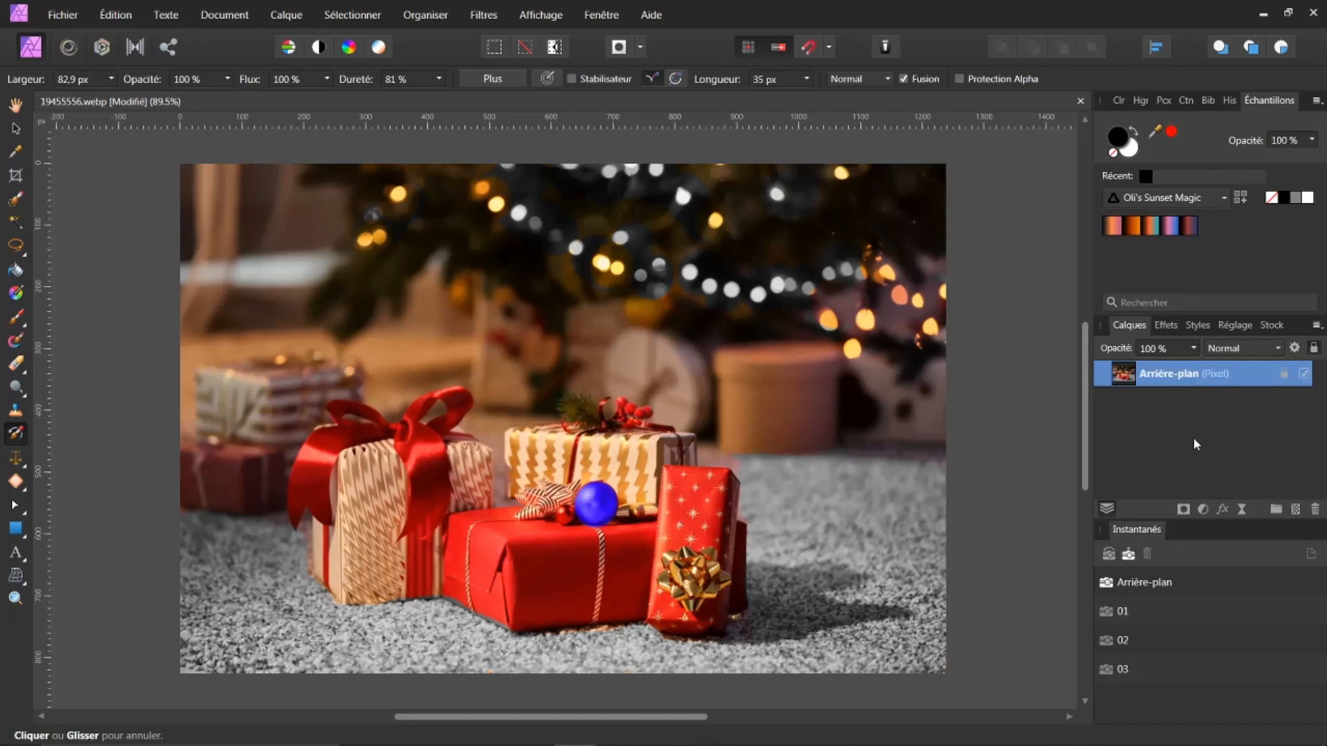
Add a live Vignette filter to the photo layer with Exposition -1,958, Dureté 65 % and Échelle 93 %, and expand the layer.
left_click(1241, 509)
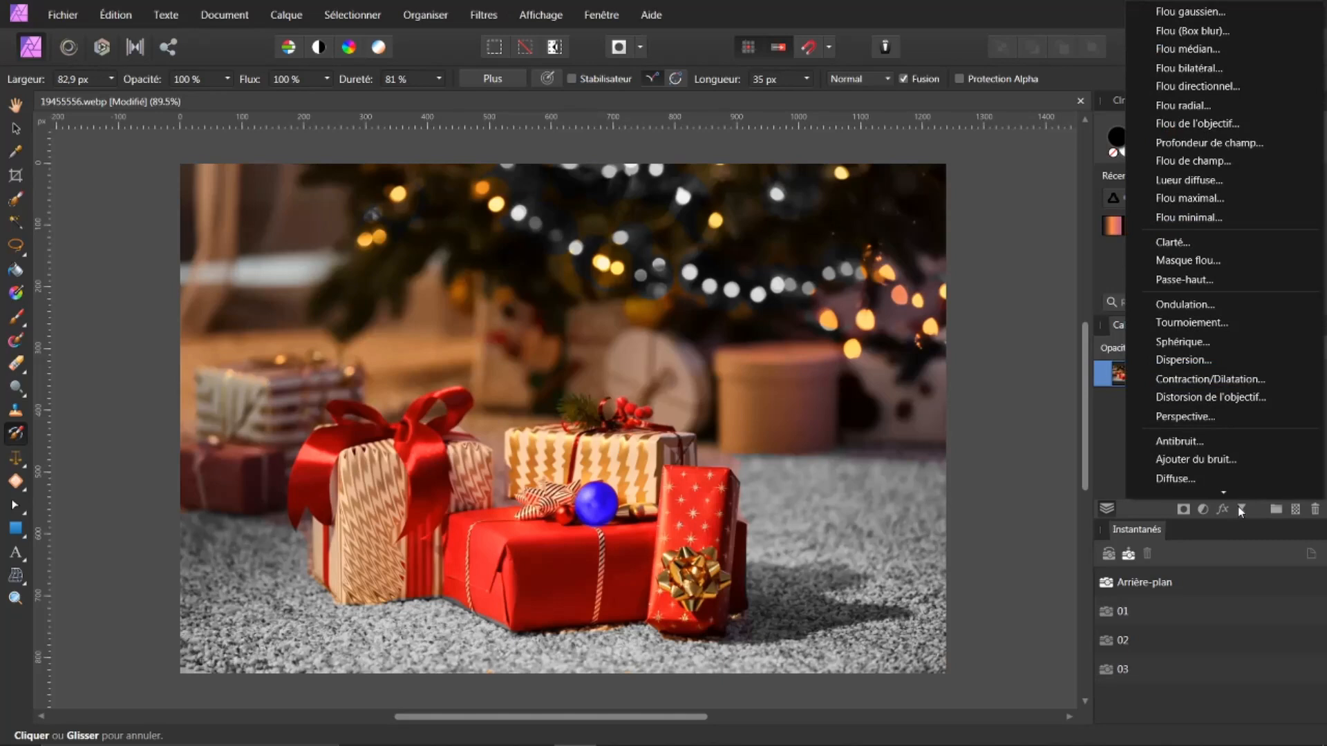
mouse_move(1224, 490)
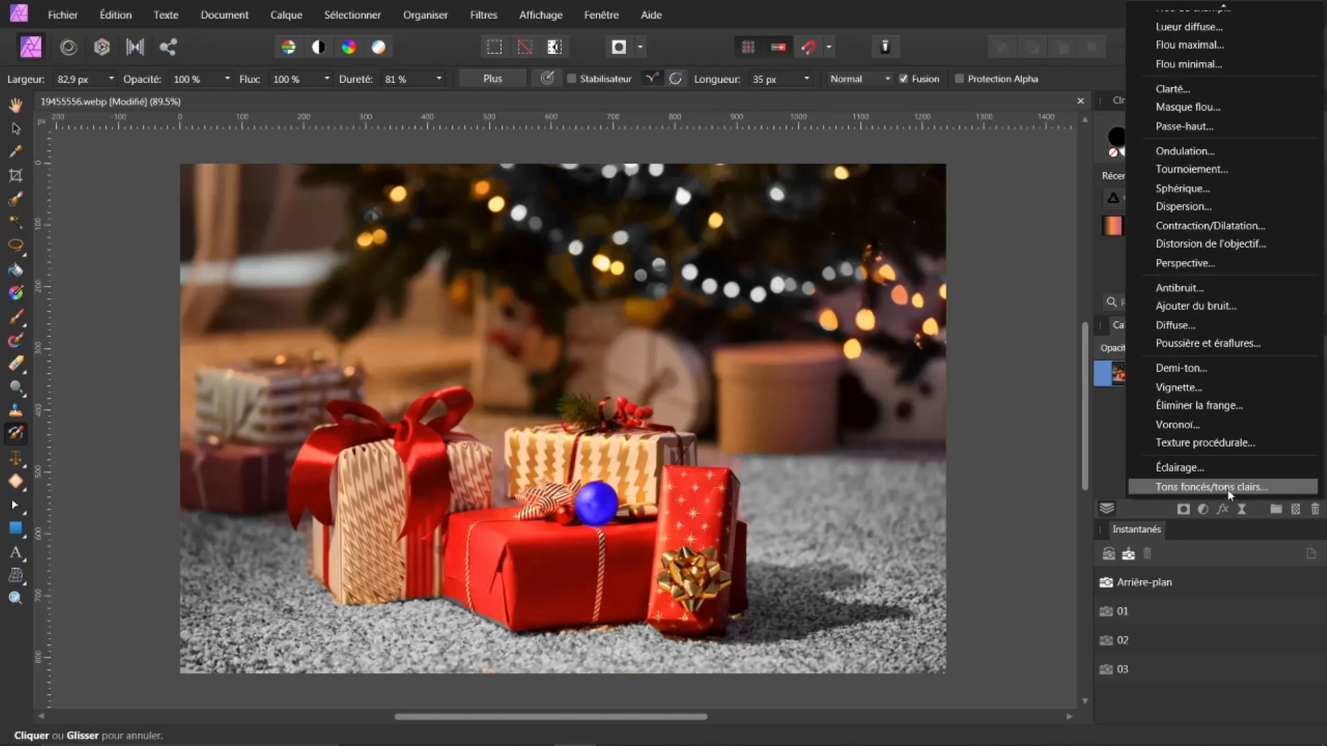
left_click(1196, 392)
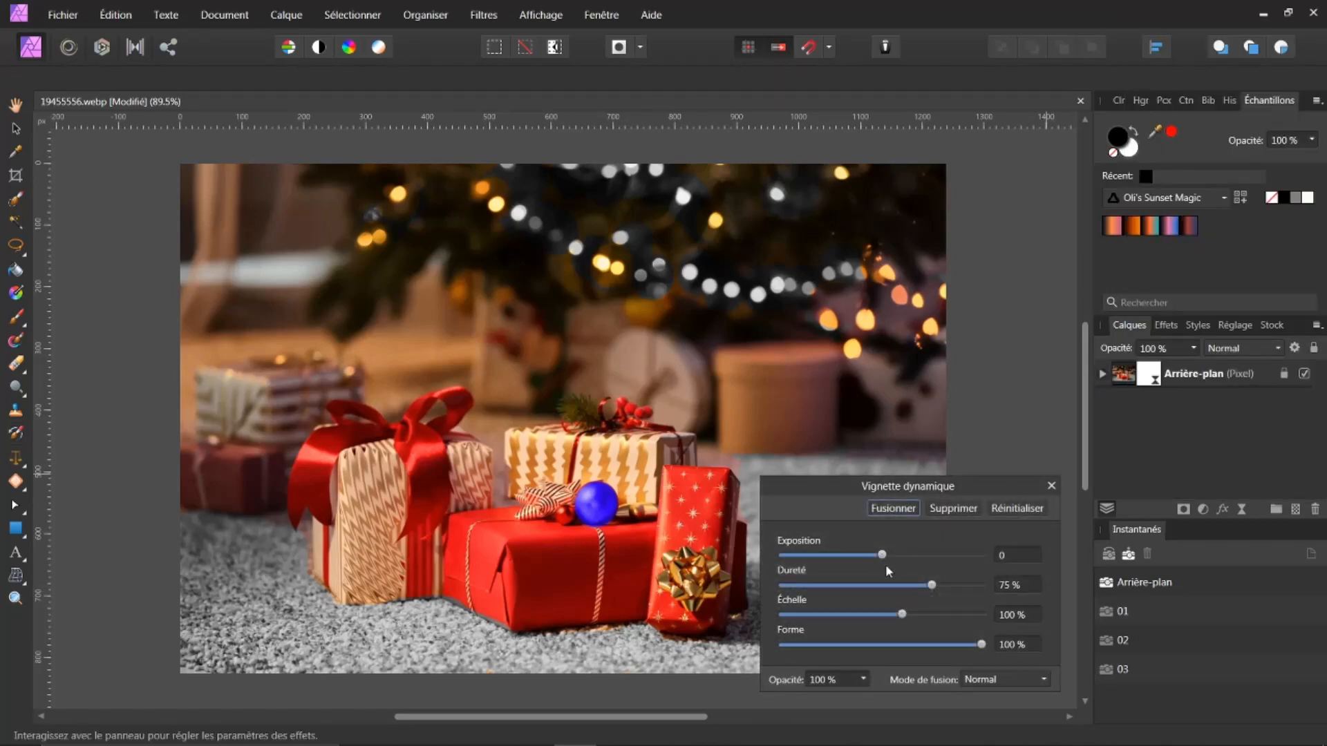
left_click_drag(882, 556, 848, 551)
left_click_drag(932, 589, 896, 611)
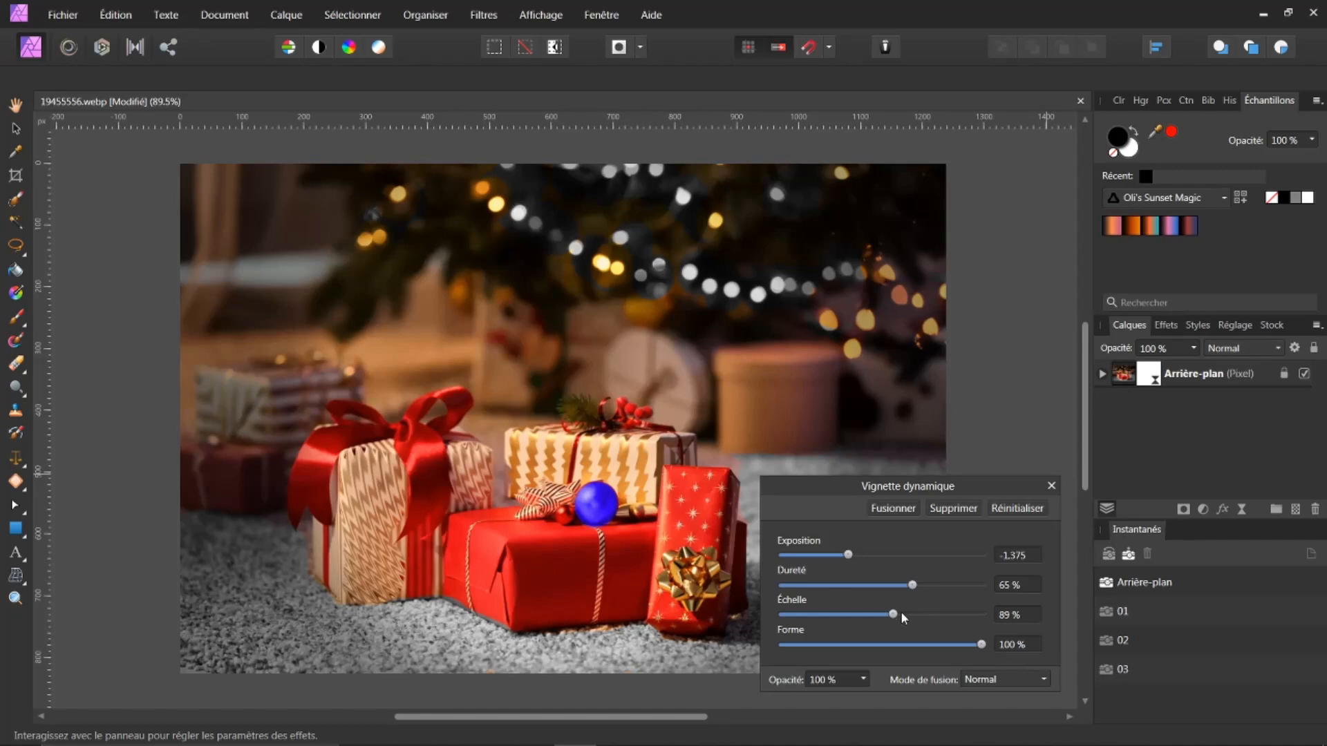
left_click_drag(901, 612, 898, 610)
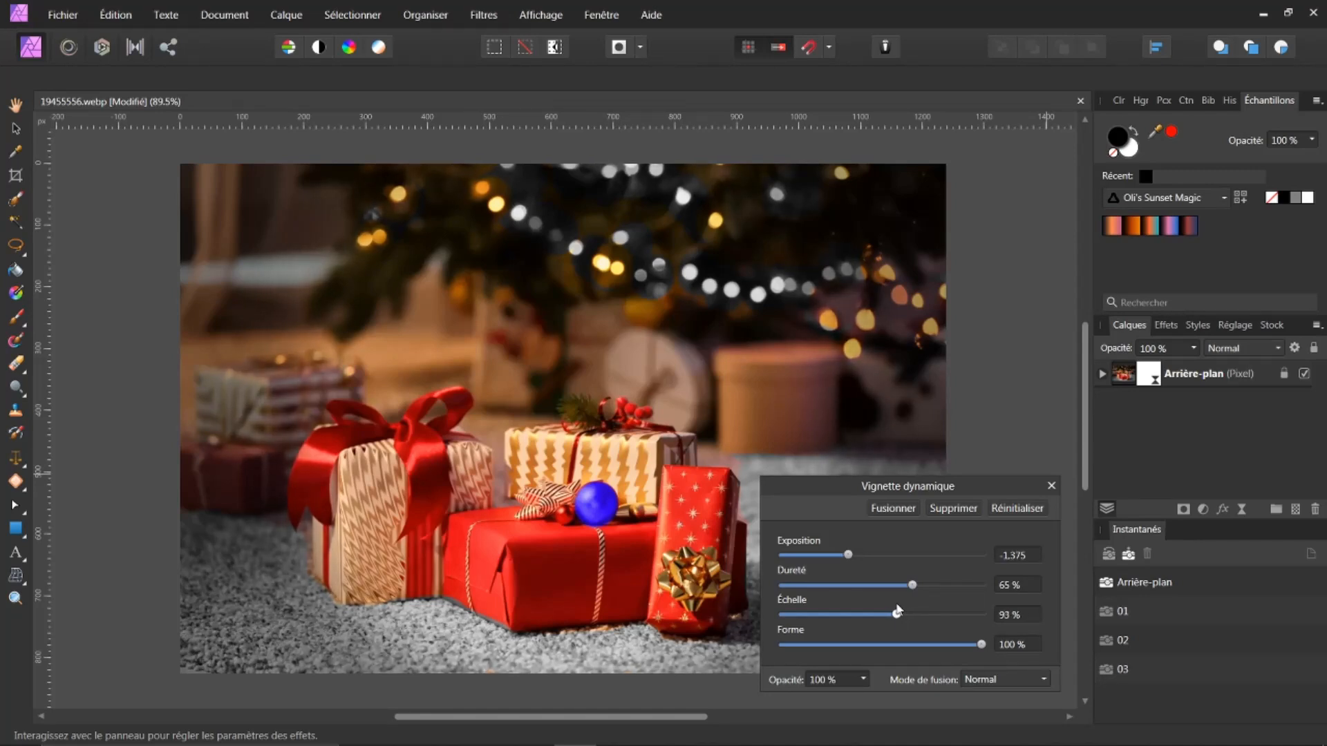
left_click_drag(848, 554, 837, 558)
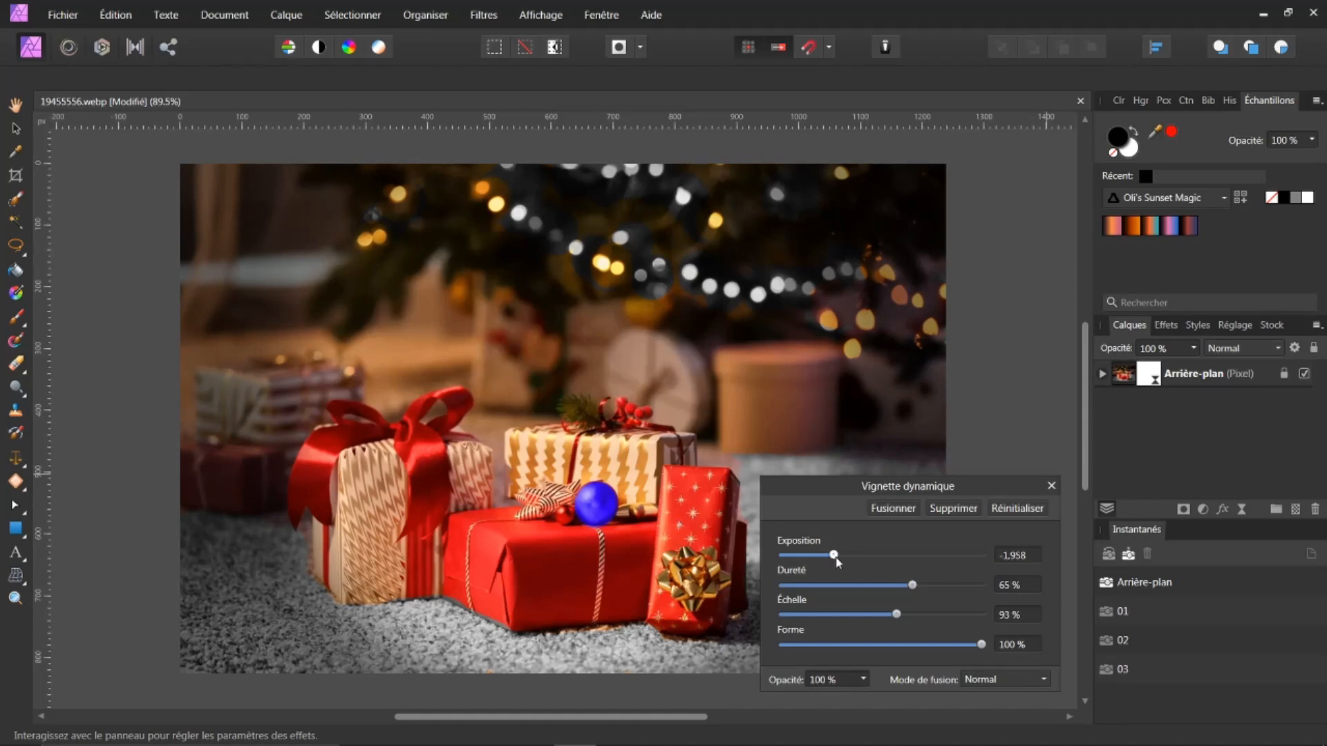
left_click(1051, 486)
left_click(1102, 373)
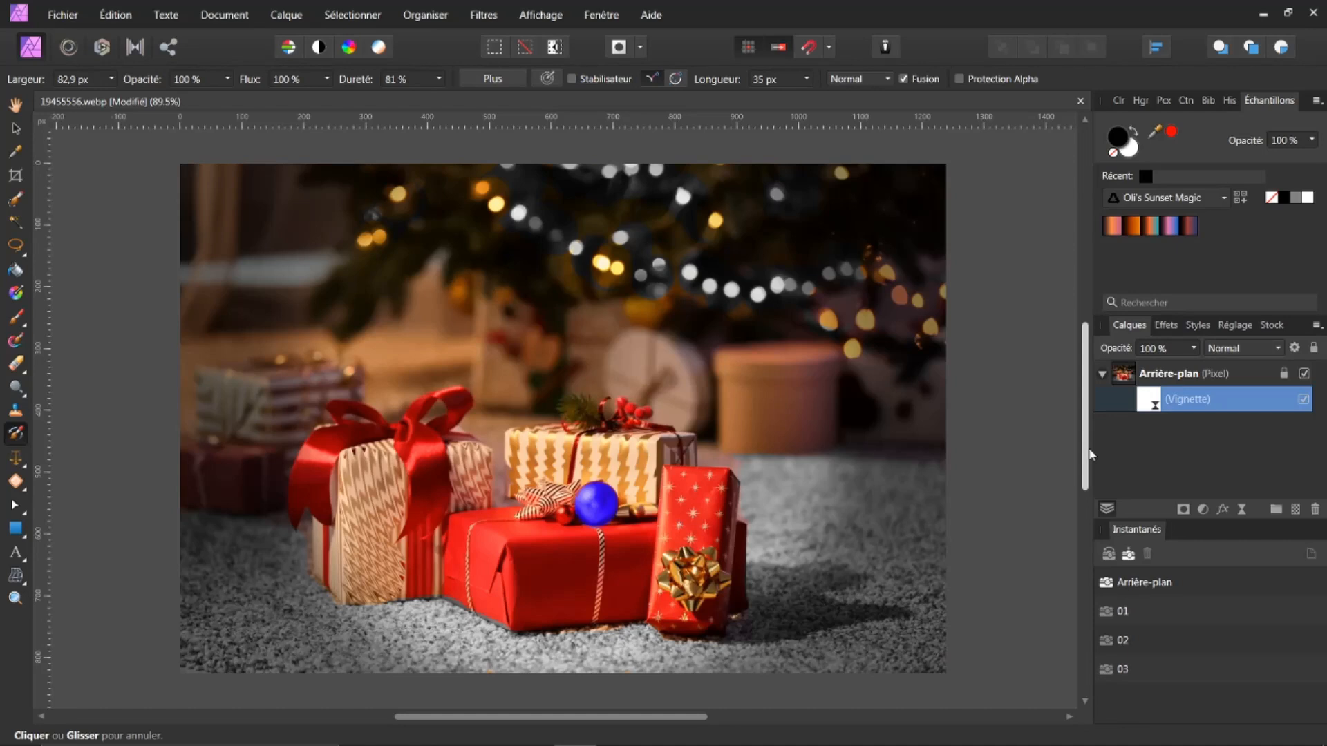
Switch to Chrome and open the bookmarked DaFont website.
mouse_move(694, 741)
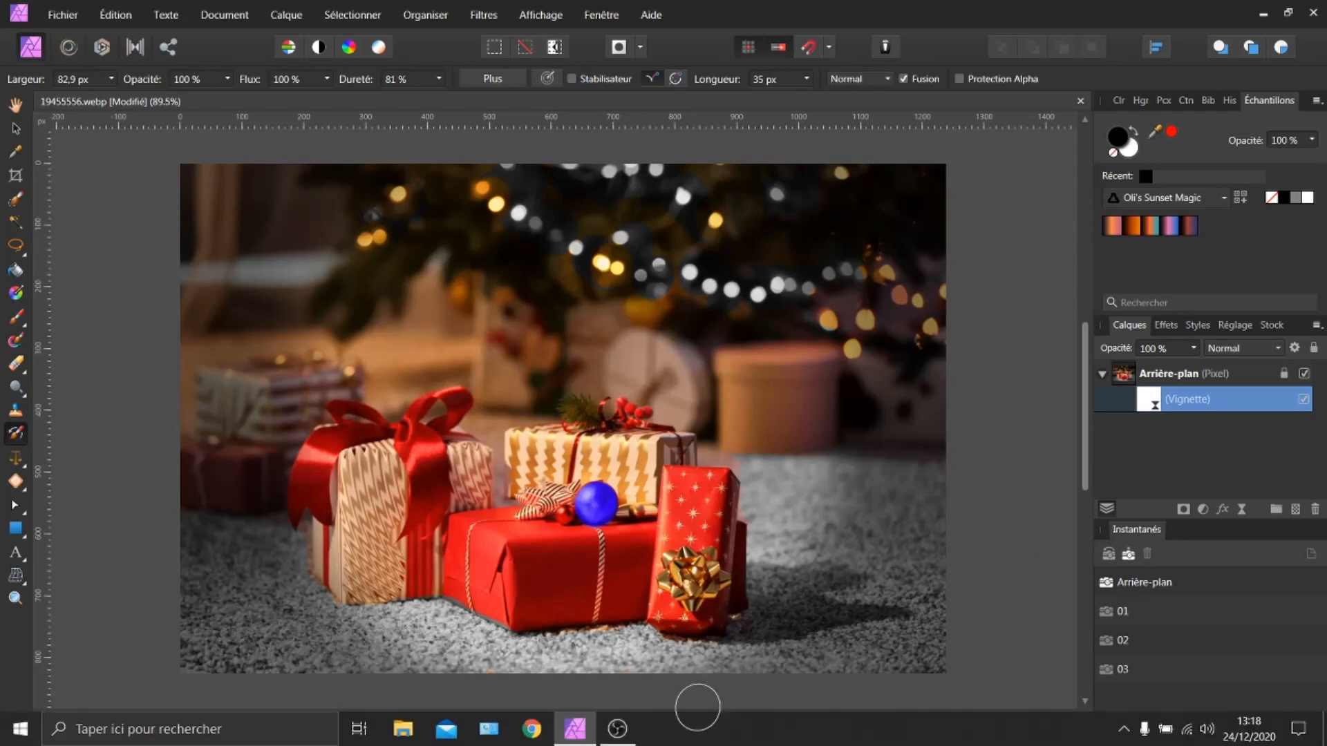
left_click(530, 729)
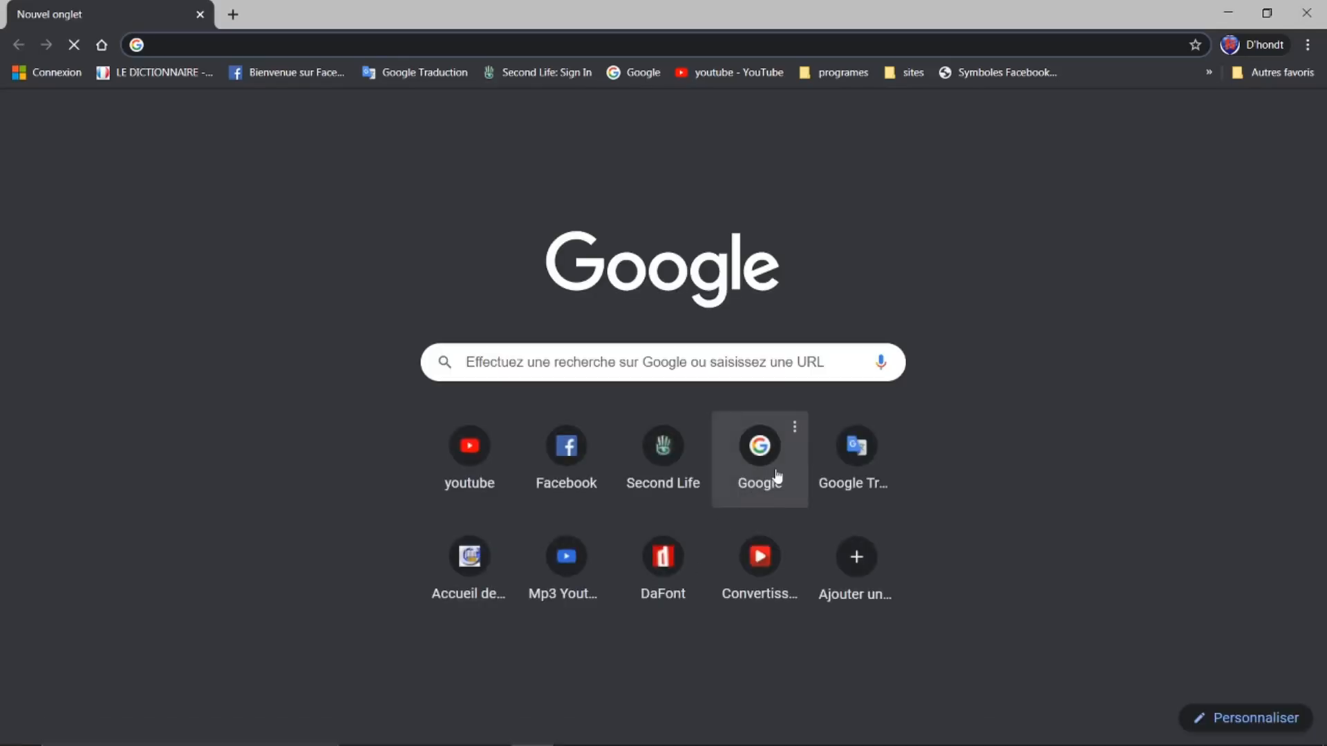
left_click(920, 74)
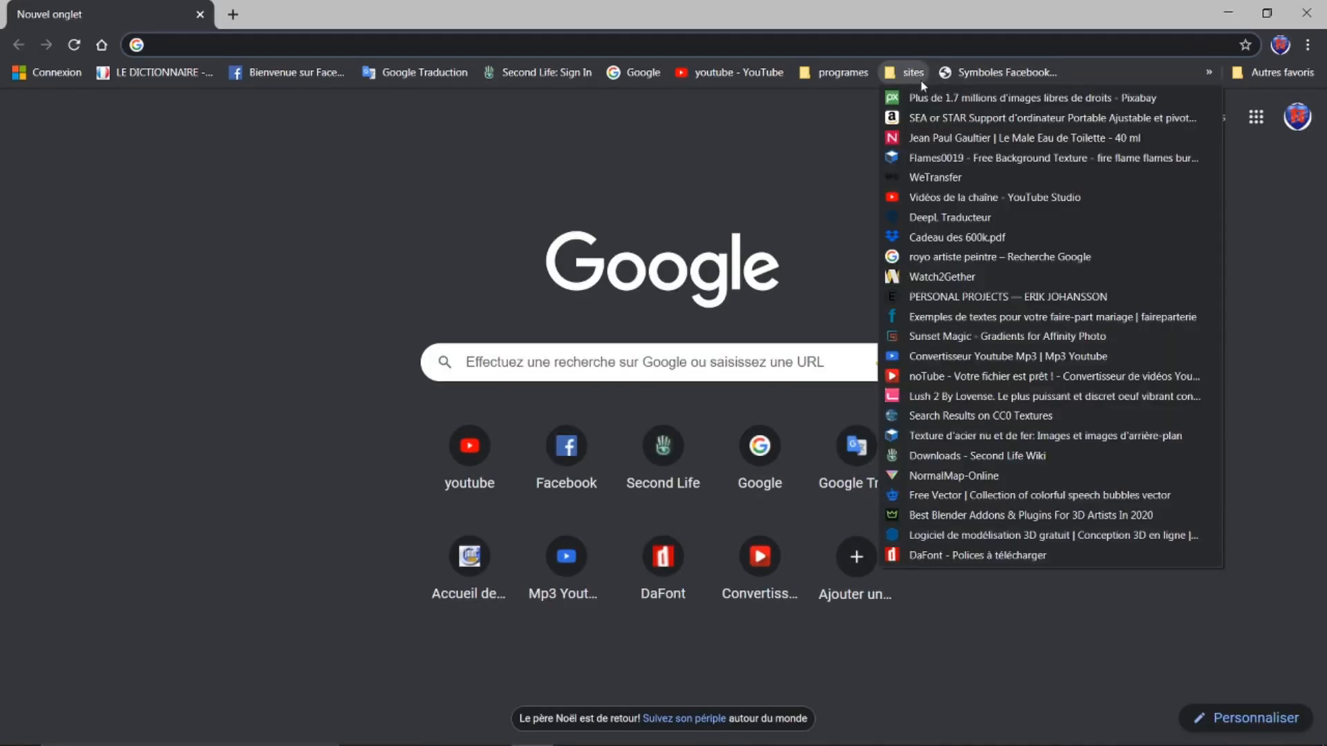
left_click(902, 556)
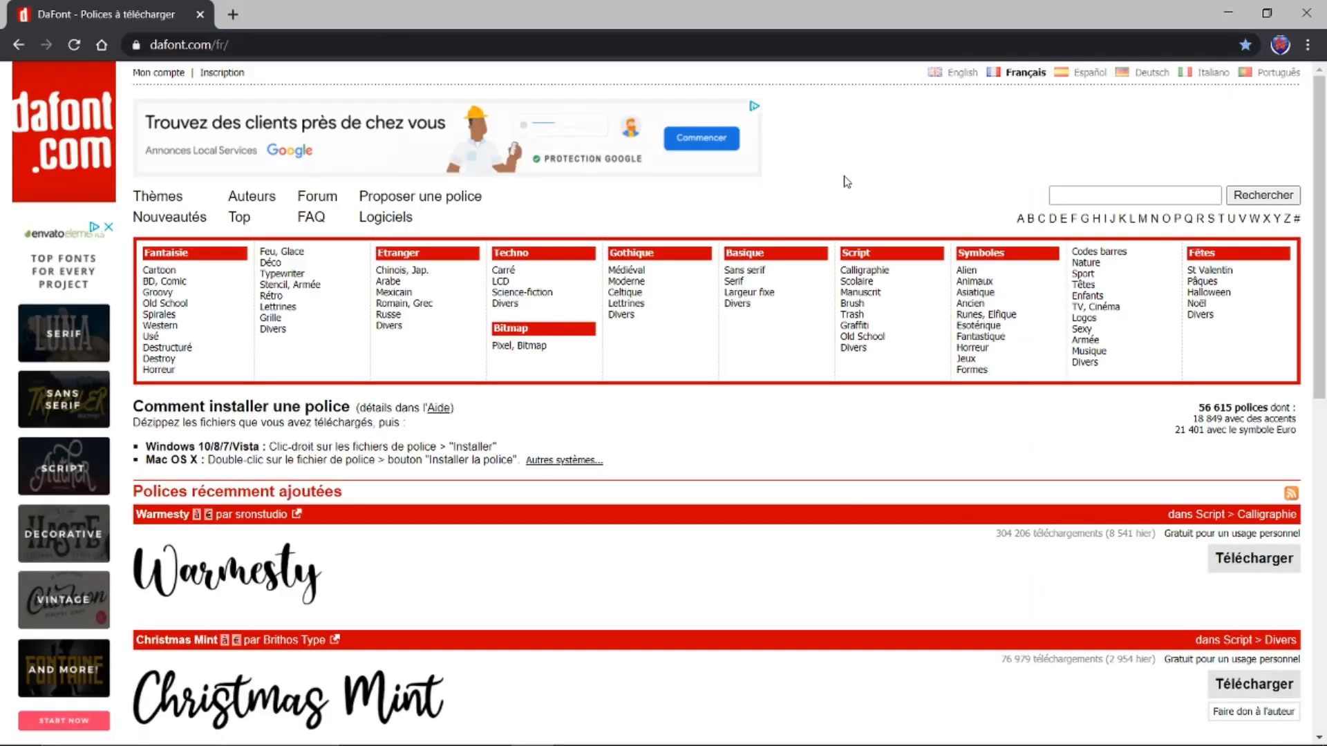
Search DaFont for the font "broken heart".
left_click(1092, 201)
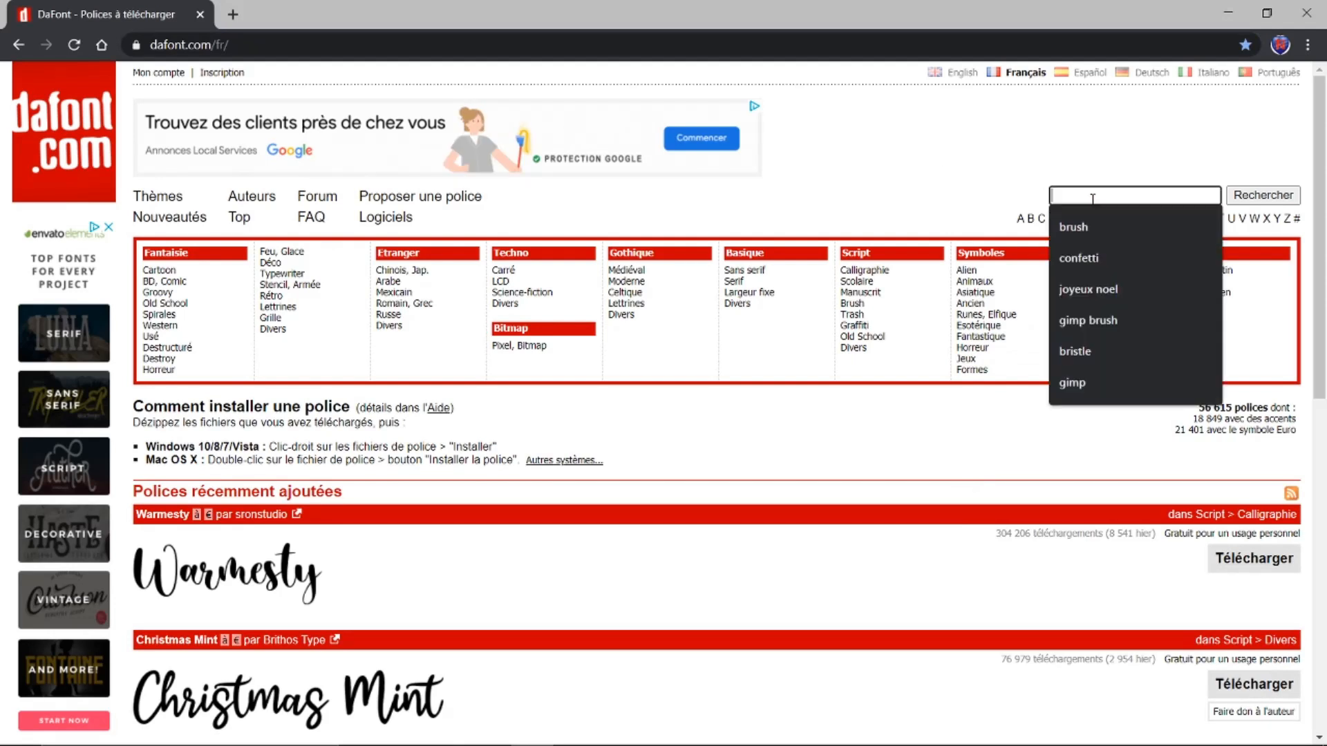
type("br")
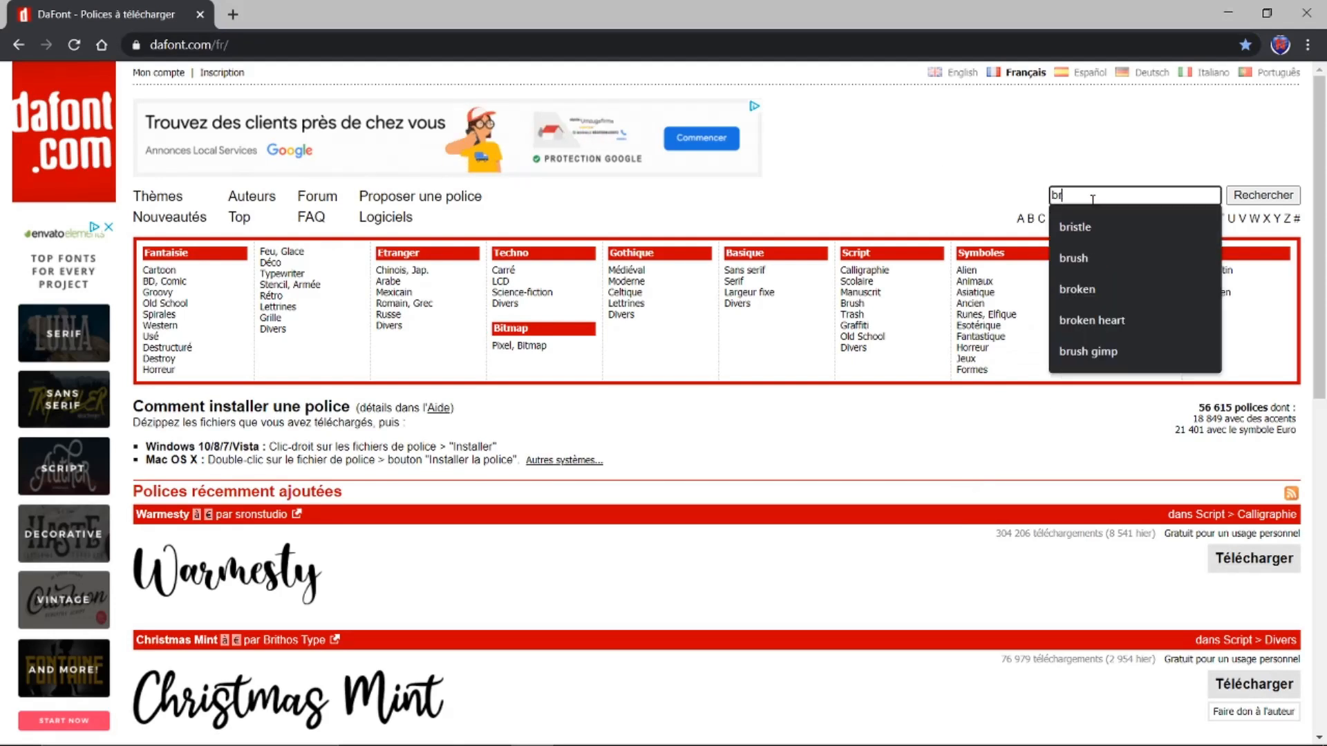
type("o")
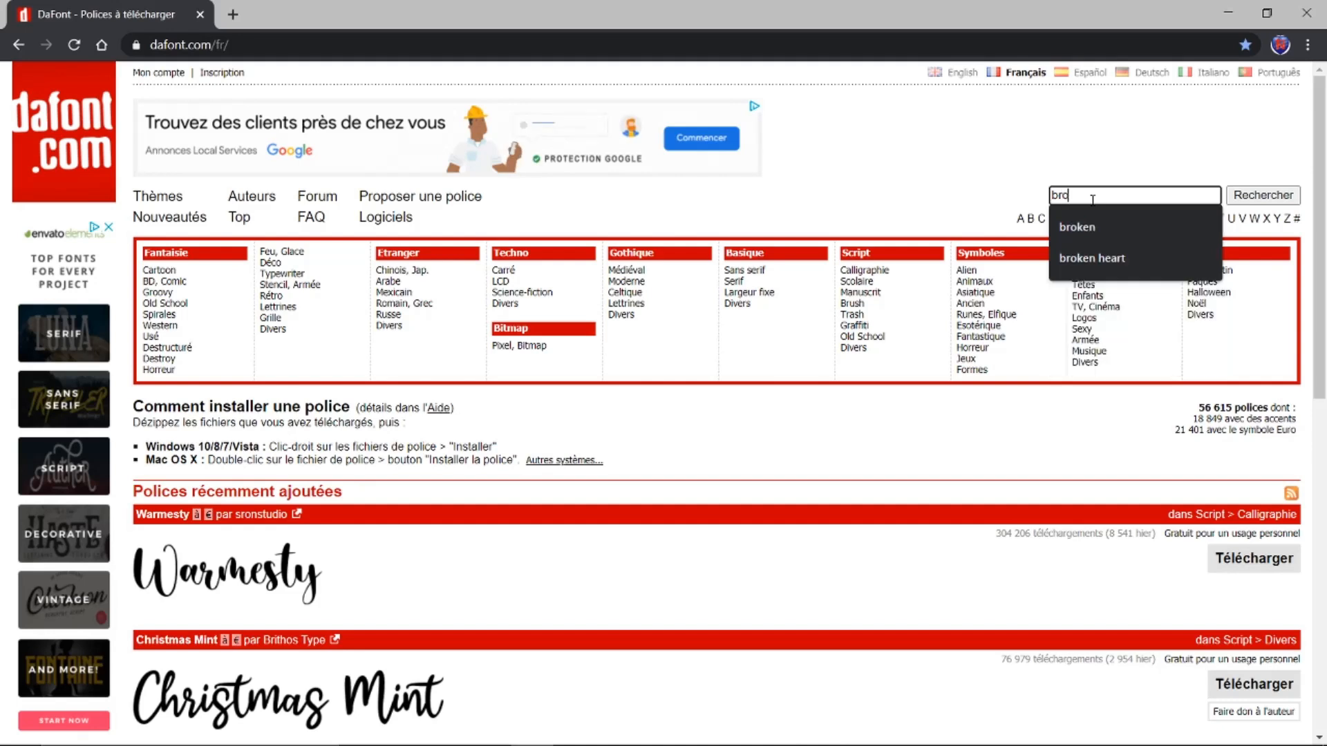
type("ken")
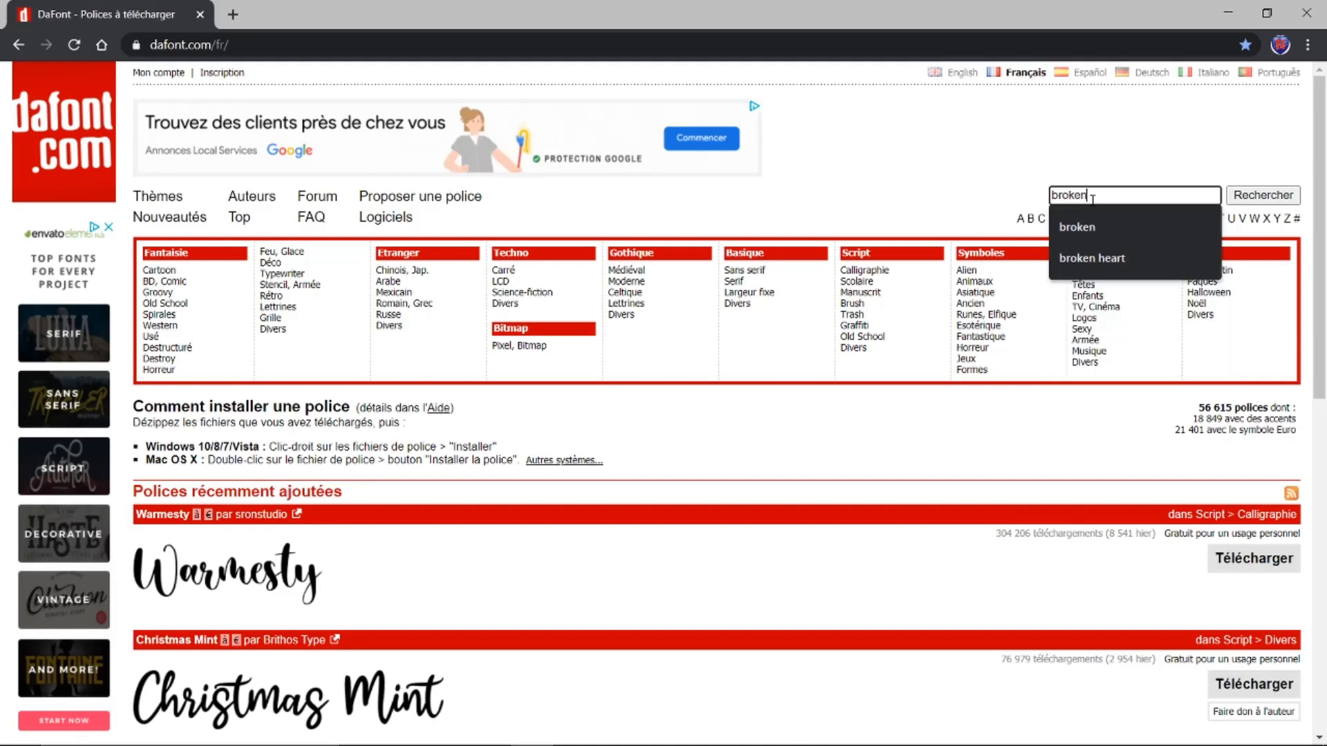
type(" heart")
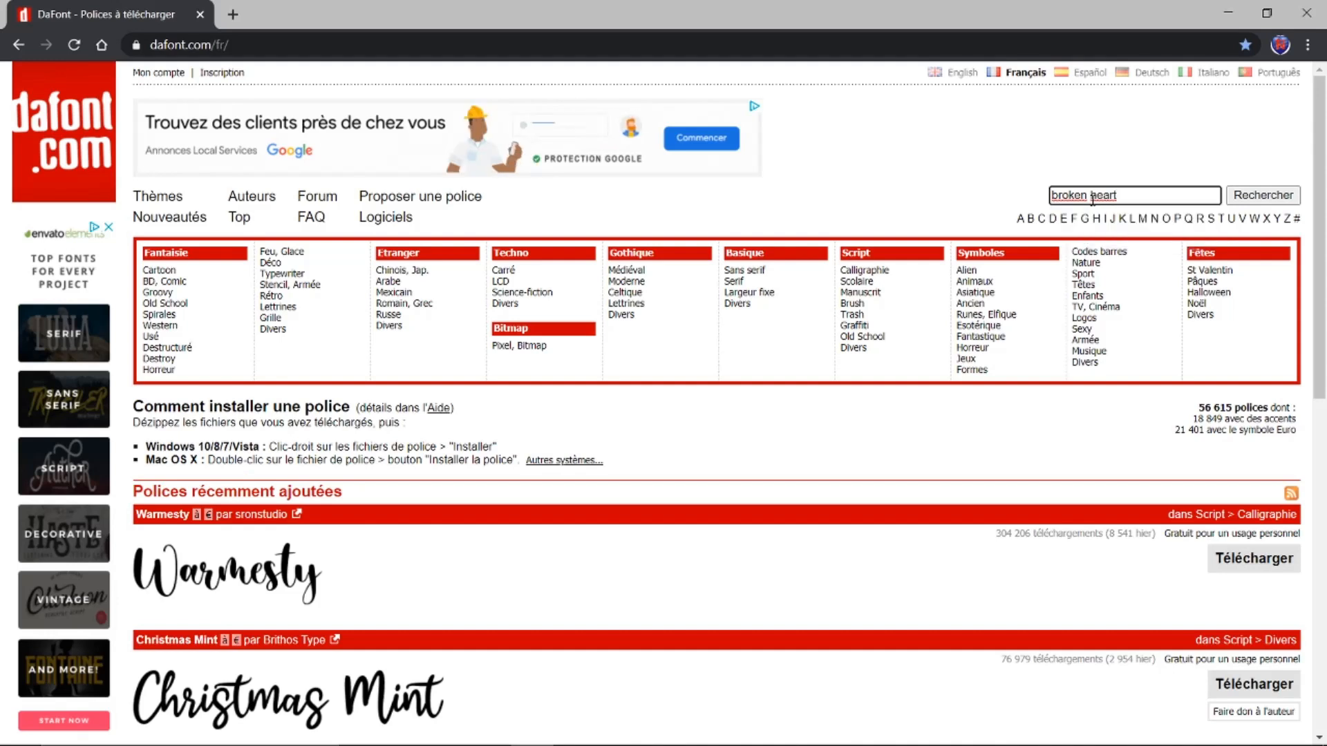
key("Return")
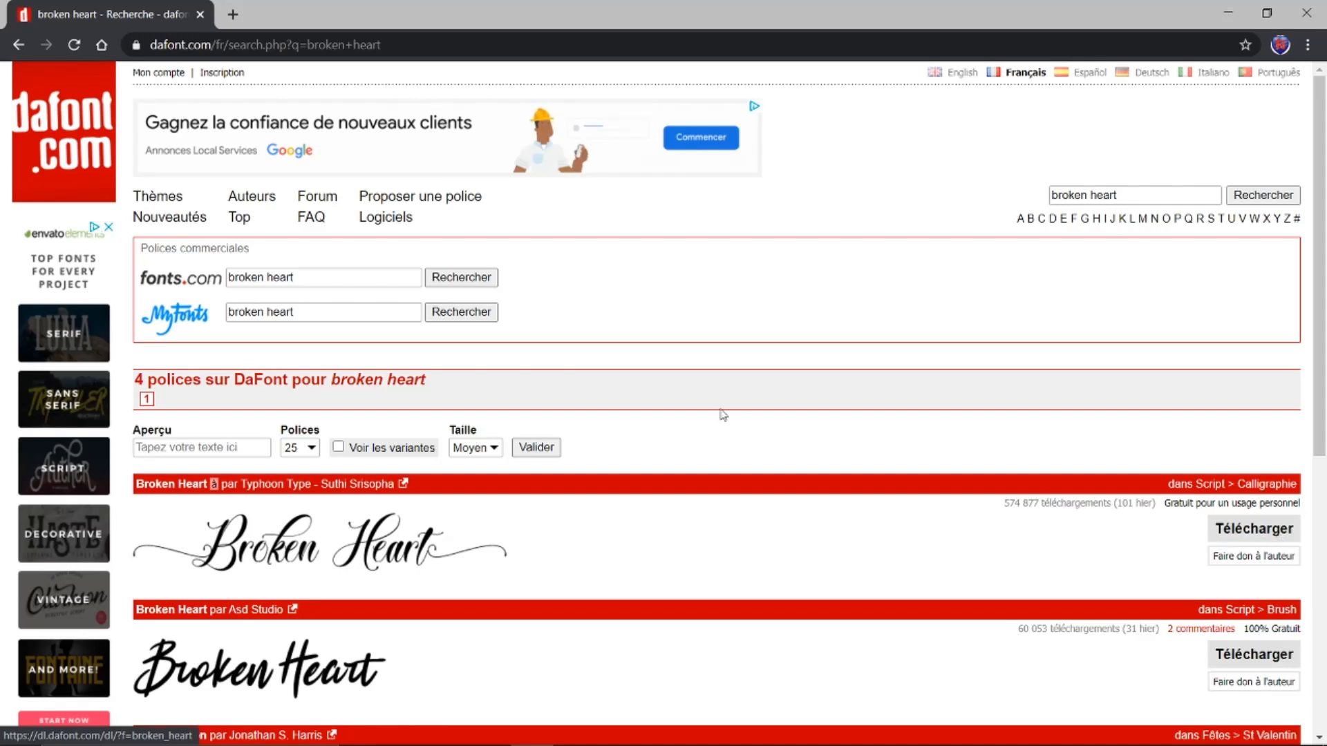
Switch to File Explorer and open the Dossier ZIP folder on the DATA (D:) drive.
mouse_move(202, 720)
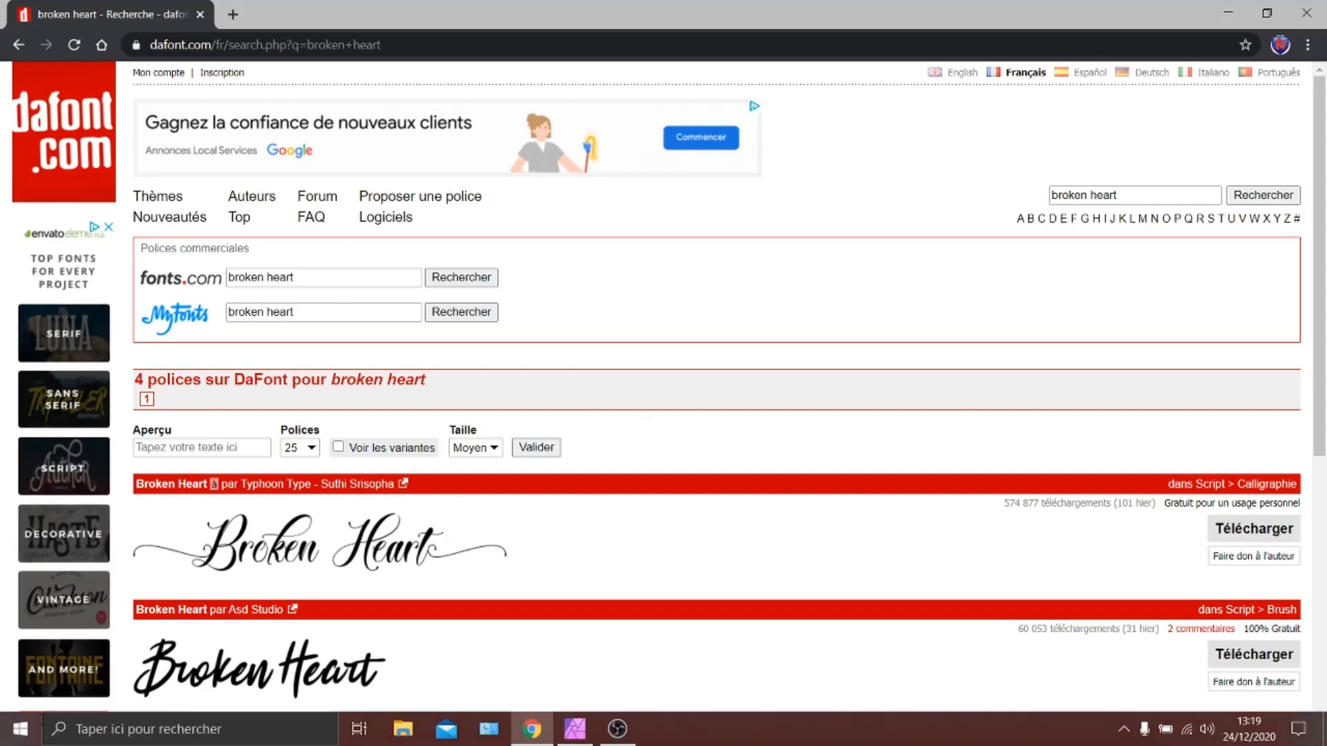
left_click(20, 731)
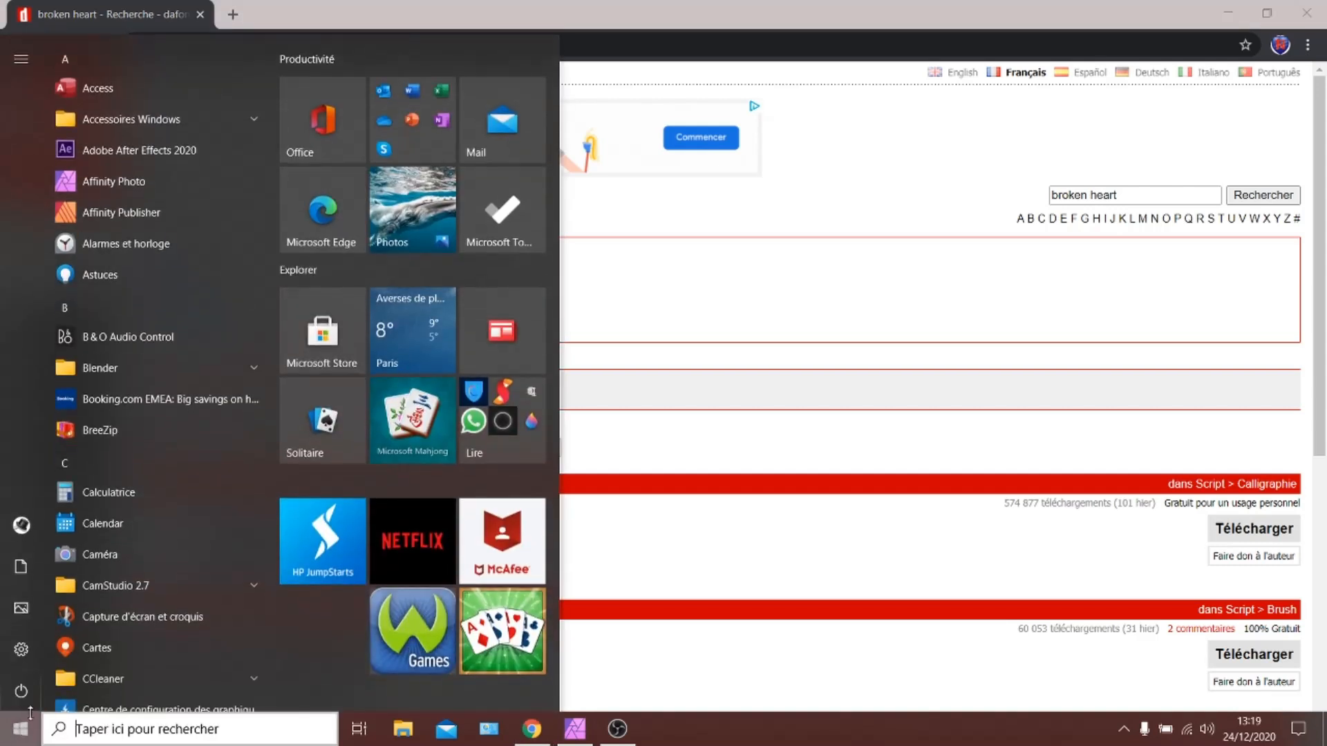
left_click(27, 569)
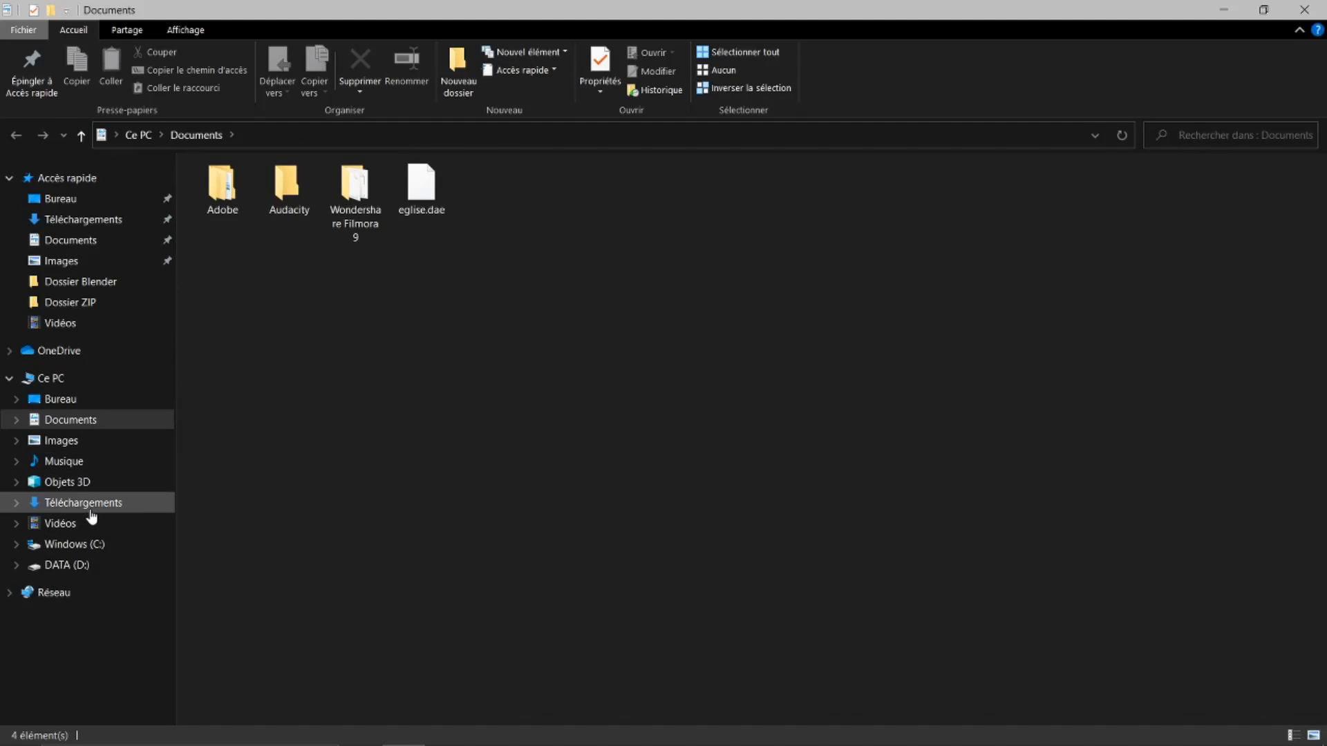
left_click(66, 564)
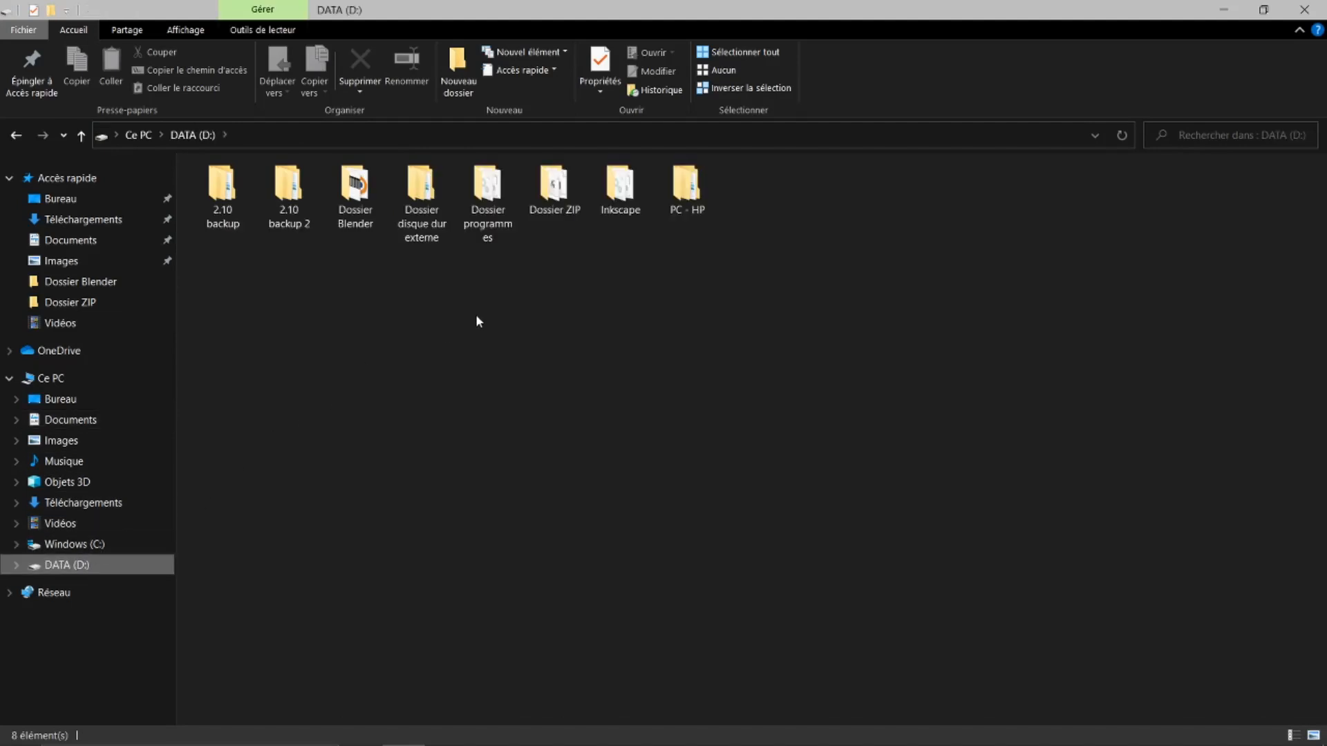
double_click(557, 195)
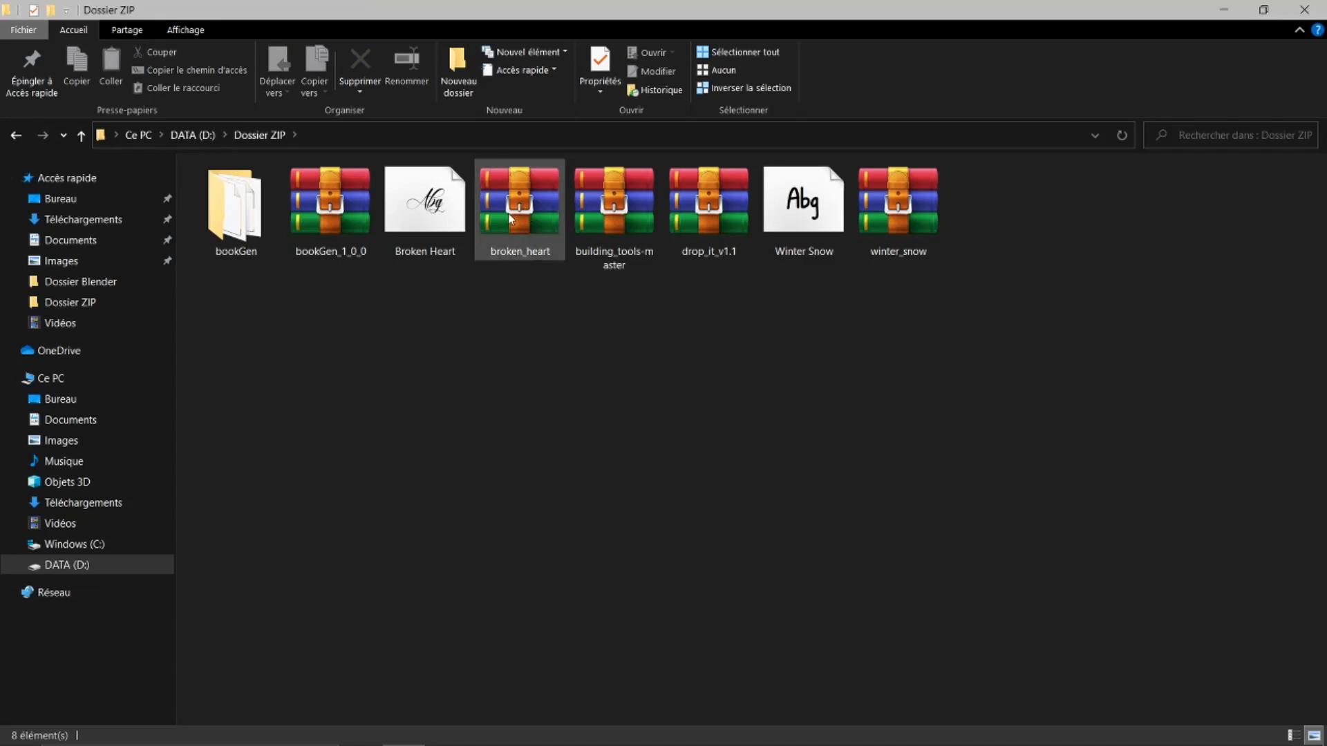
Show the extraction options for the broken_heart archive without extracting it, and preview the Broken Heart font file.
right_click(526, 199)
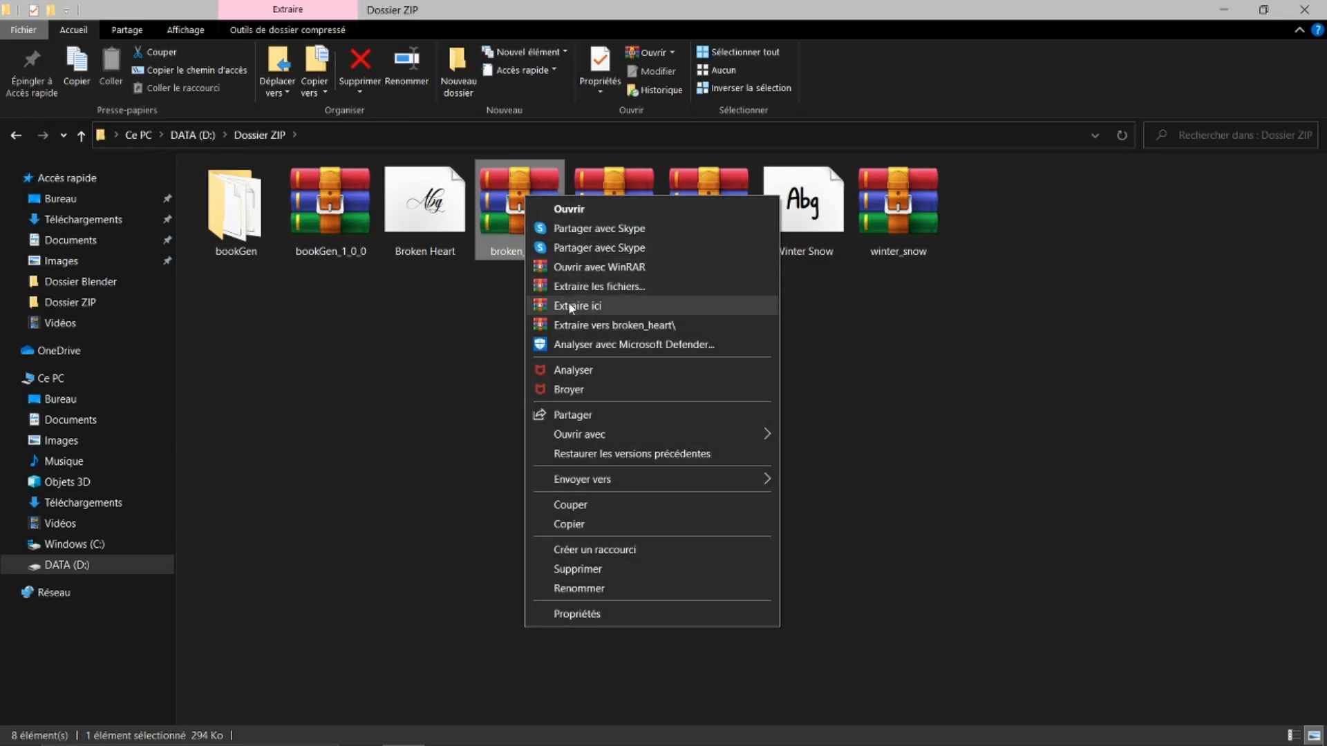
left_click(421, 356)
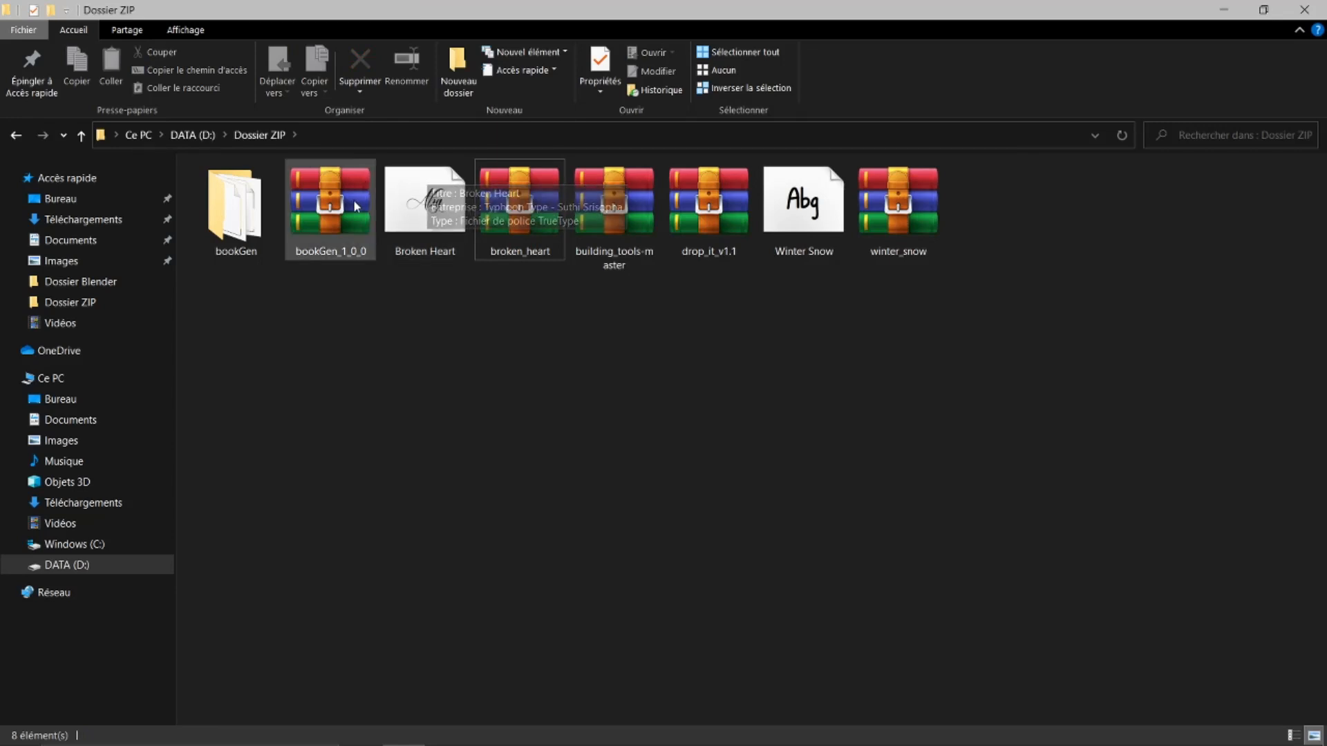
double_click(429, 207)
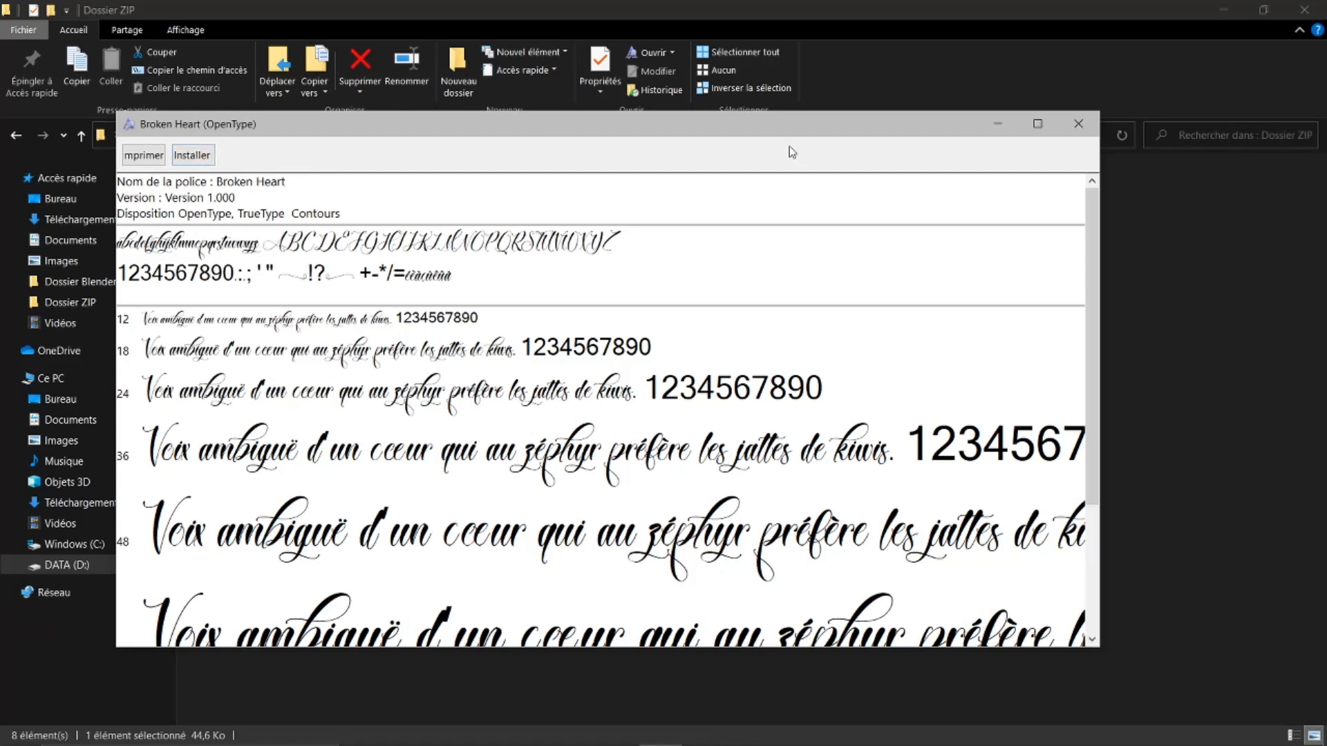
left_click(1078, 125)
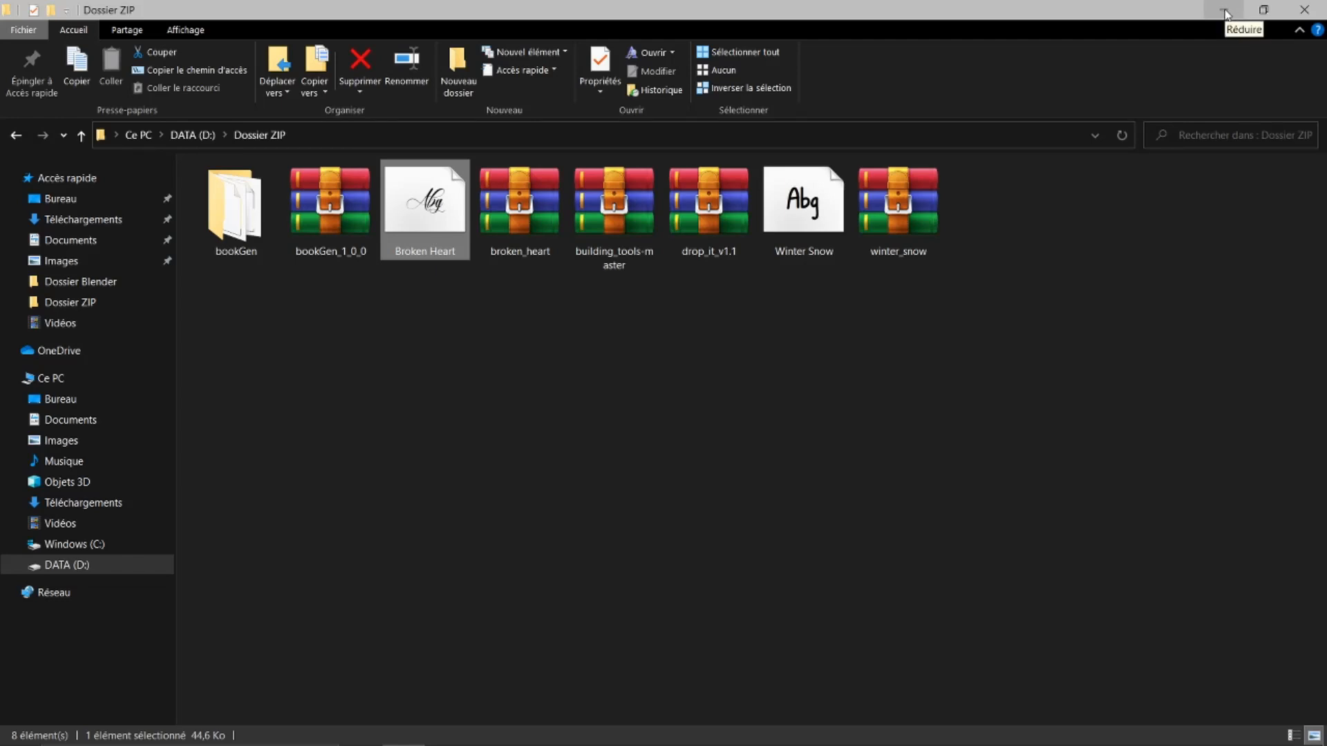
Close File Explorer and the browser to return to Affinity Photo, and swap the colours so white is active.
left_click(1308, 10)
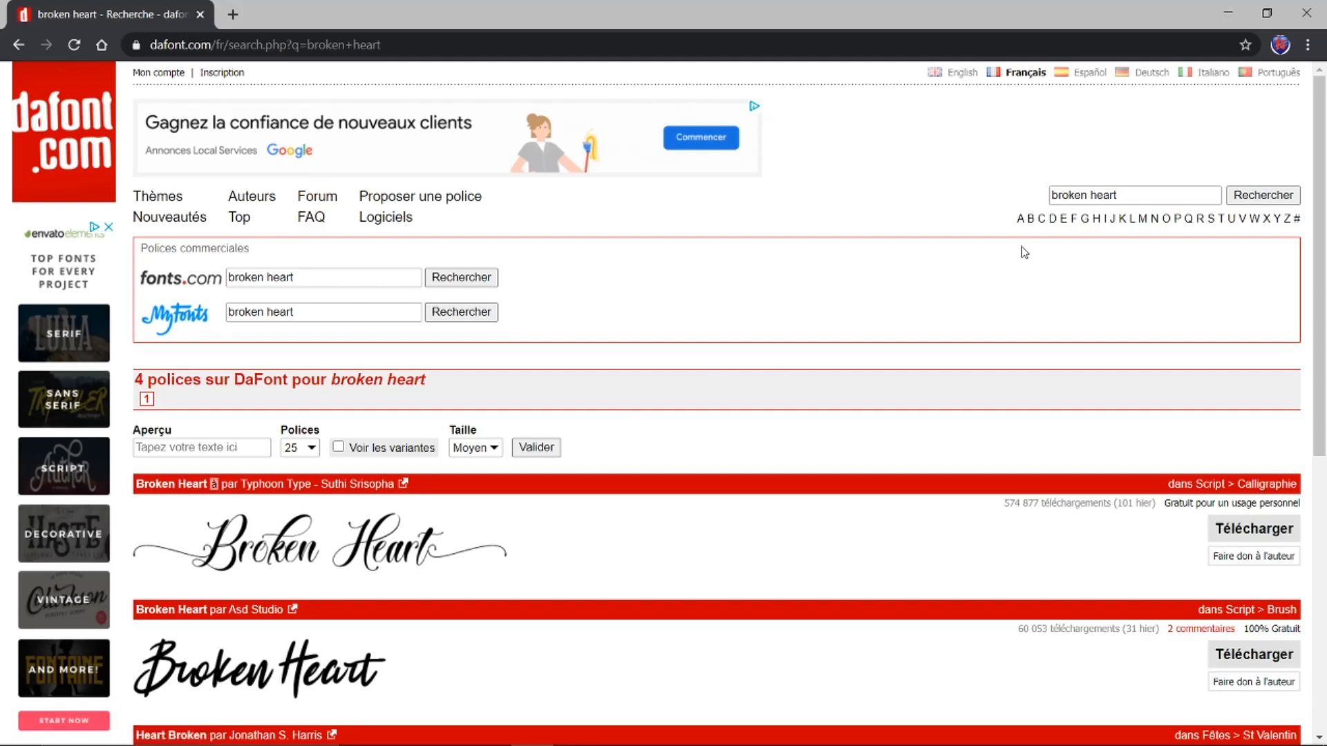
left_click(1317, 12)
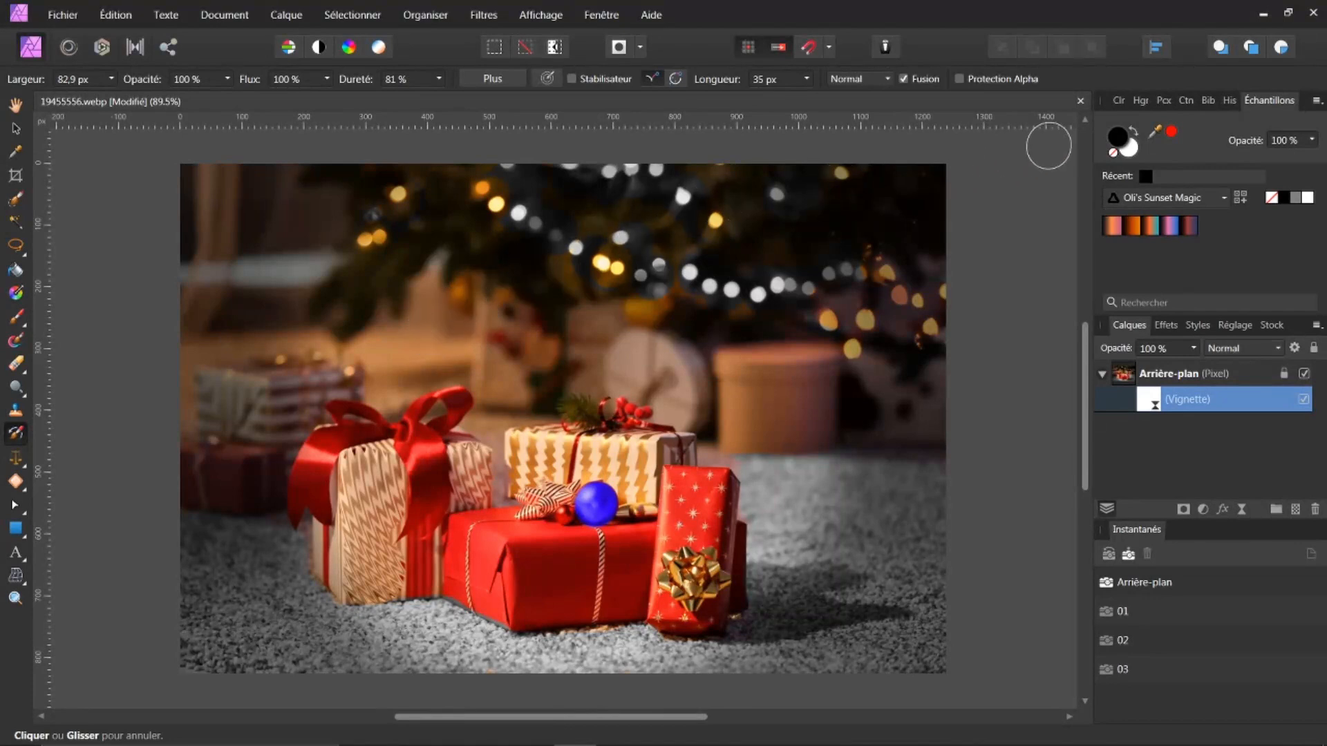
left_click(1138, 137)
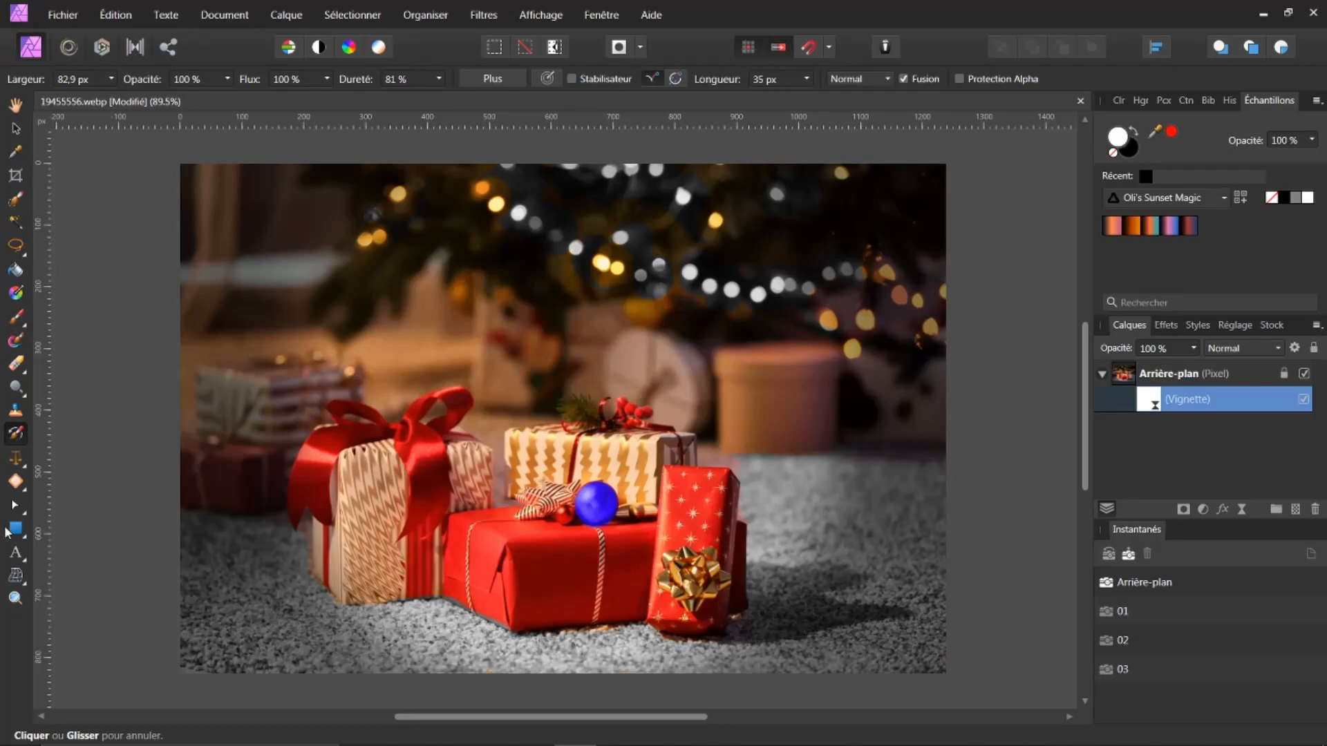
Activate the Artistic Text tool and locate the Broken Heart font in the full font list.
left_click(17, 556)
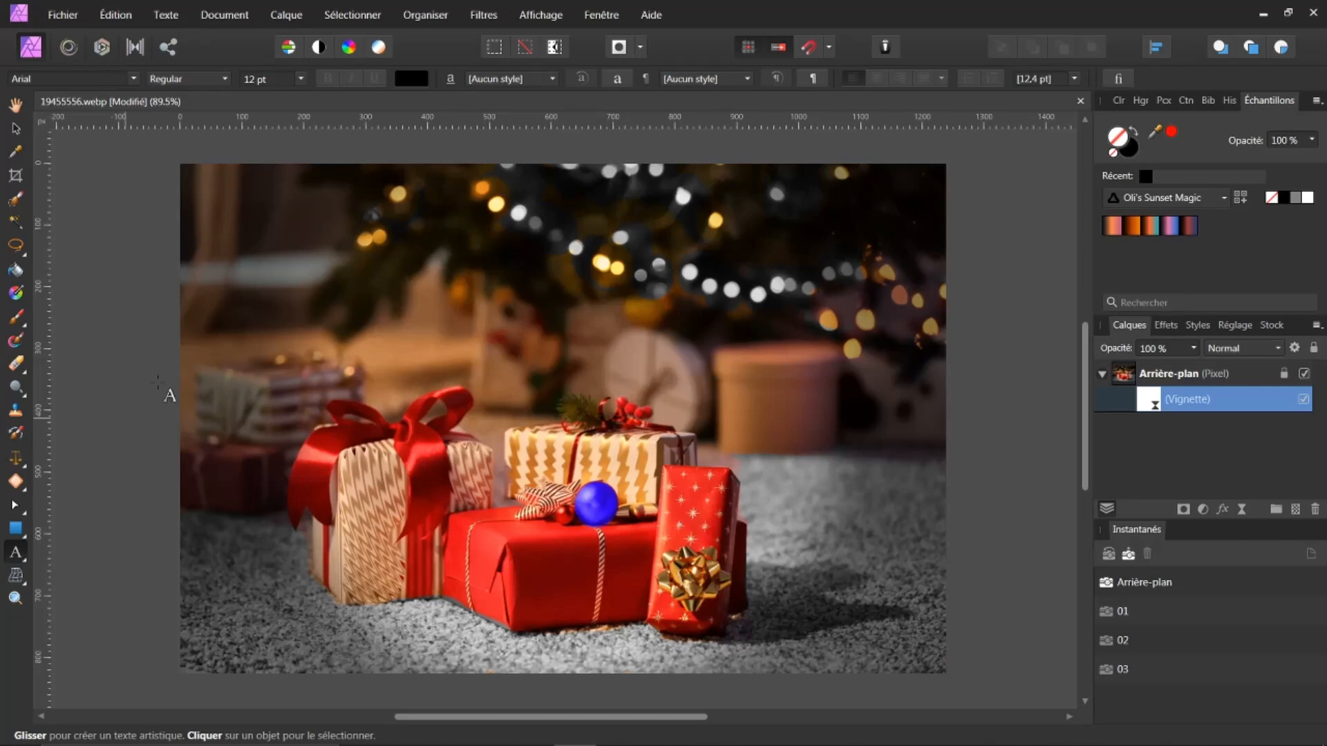
left_click(129, 80)
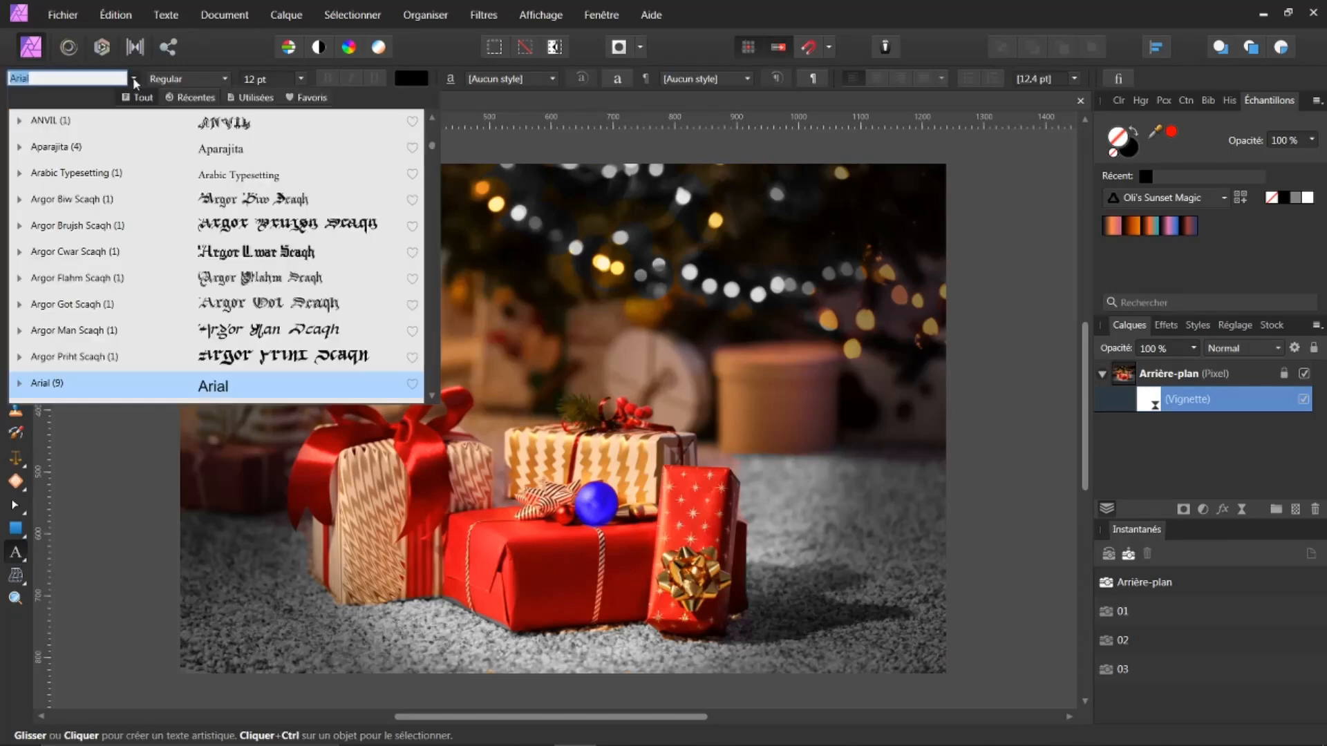
scroll(291, 249, "down", 4)
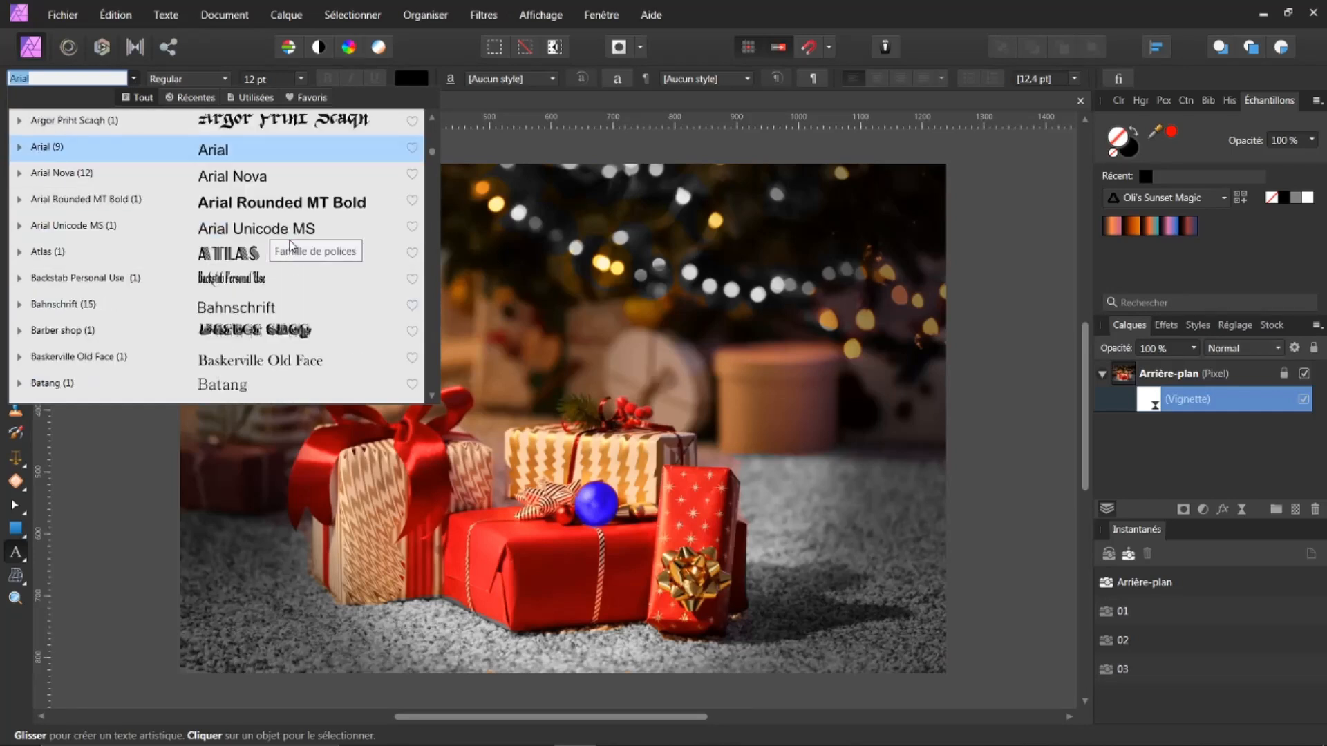
scroll(290, 246, "down", 2)
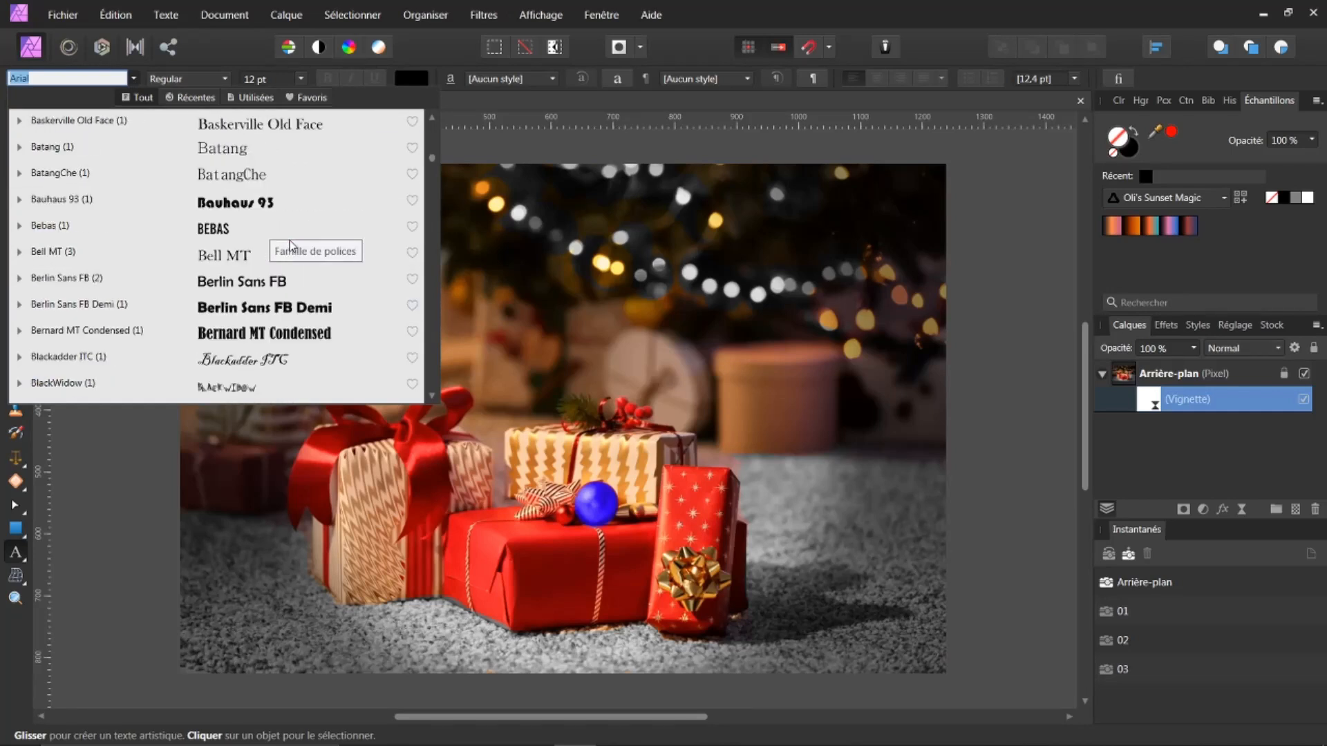
scroll(291, 245, "down", 2)
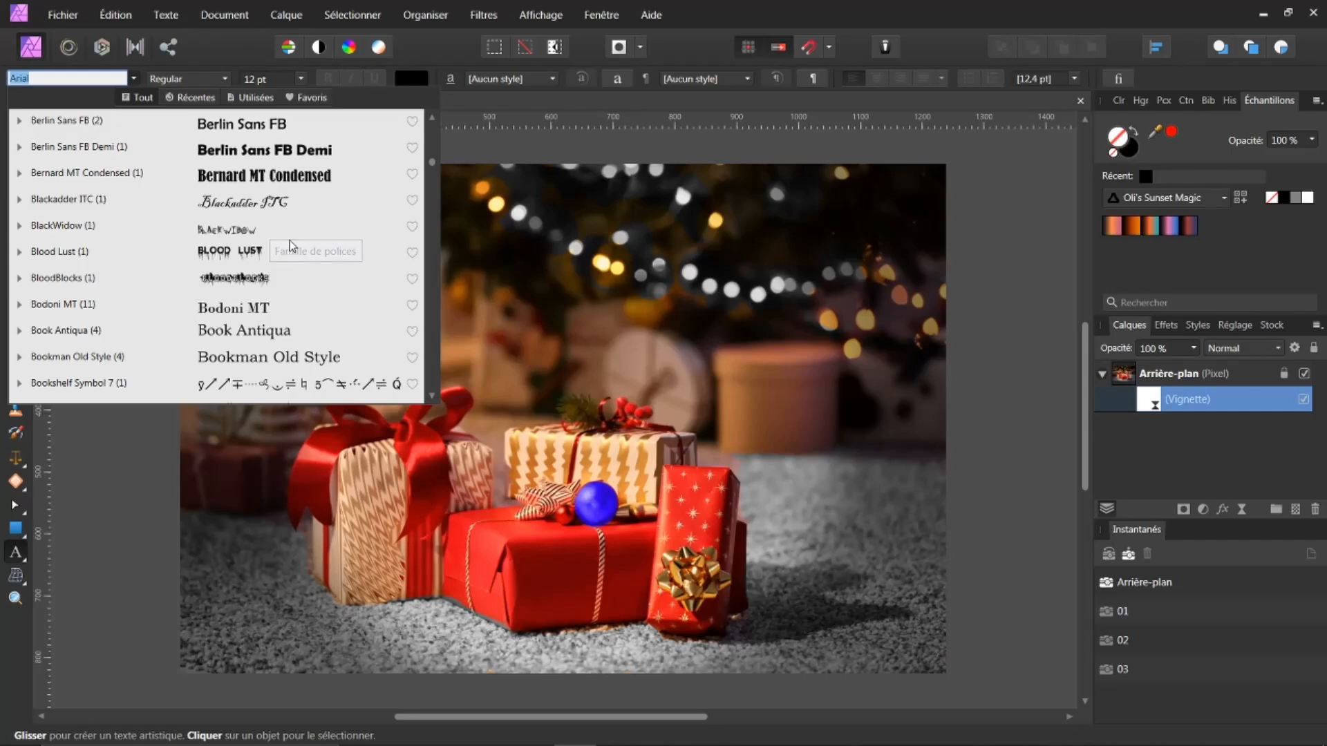
scroll(290, 245, "down", 1)
scroll(290, 245, "down", 1)
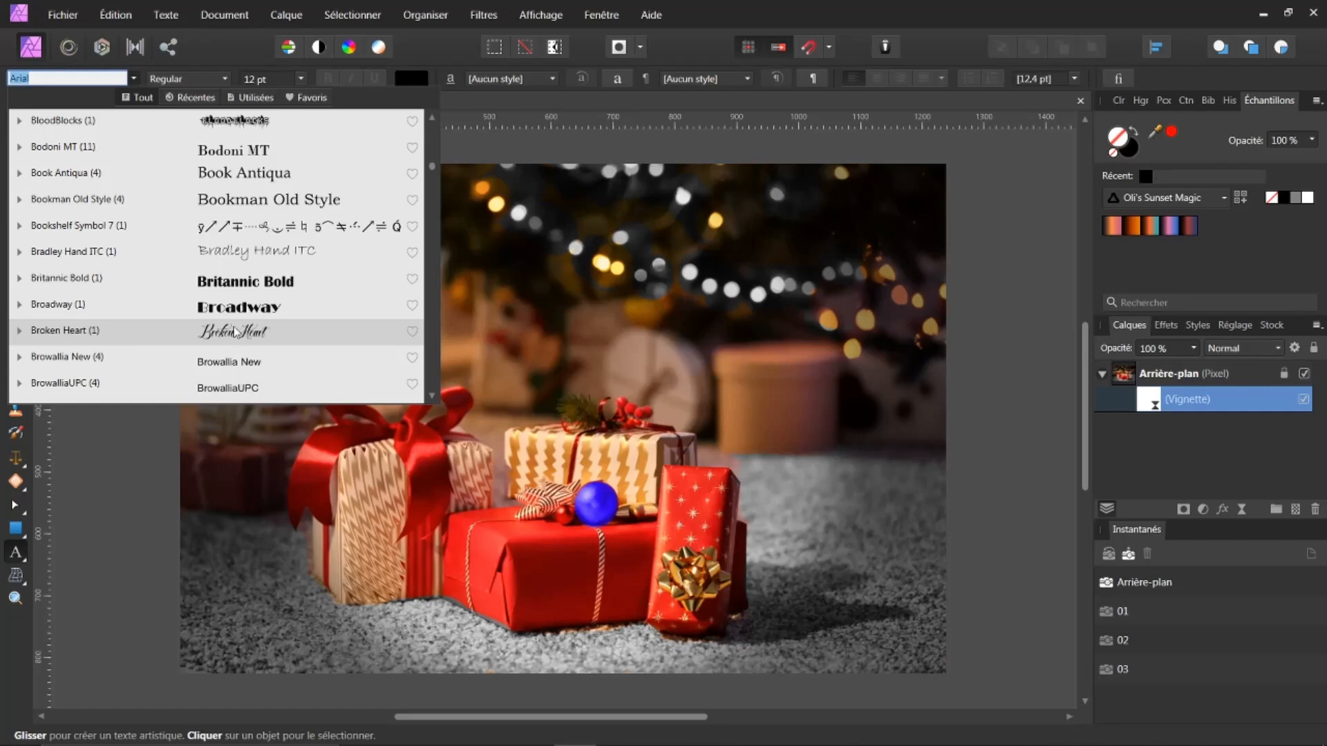
Show the recent, used and favourite font lists in turn.
left_click(196, 97)
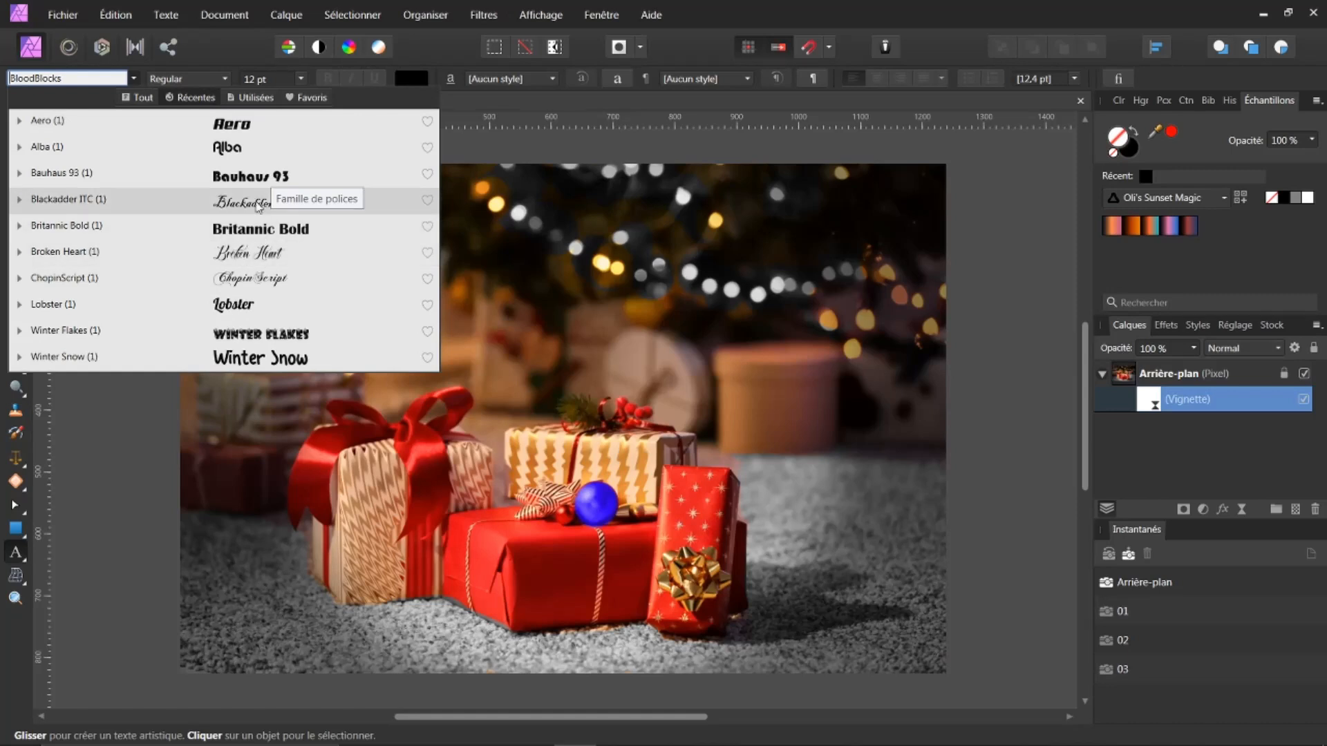
left_click(254, 96)
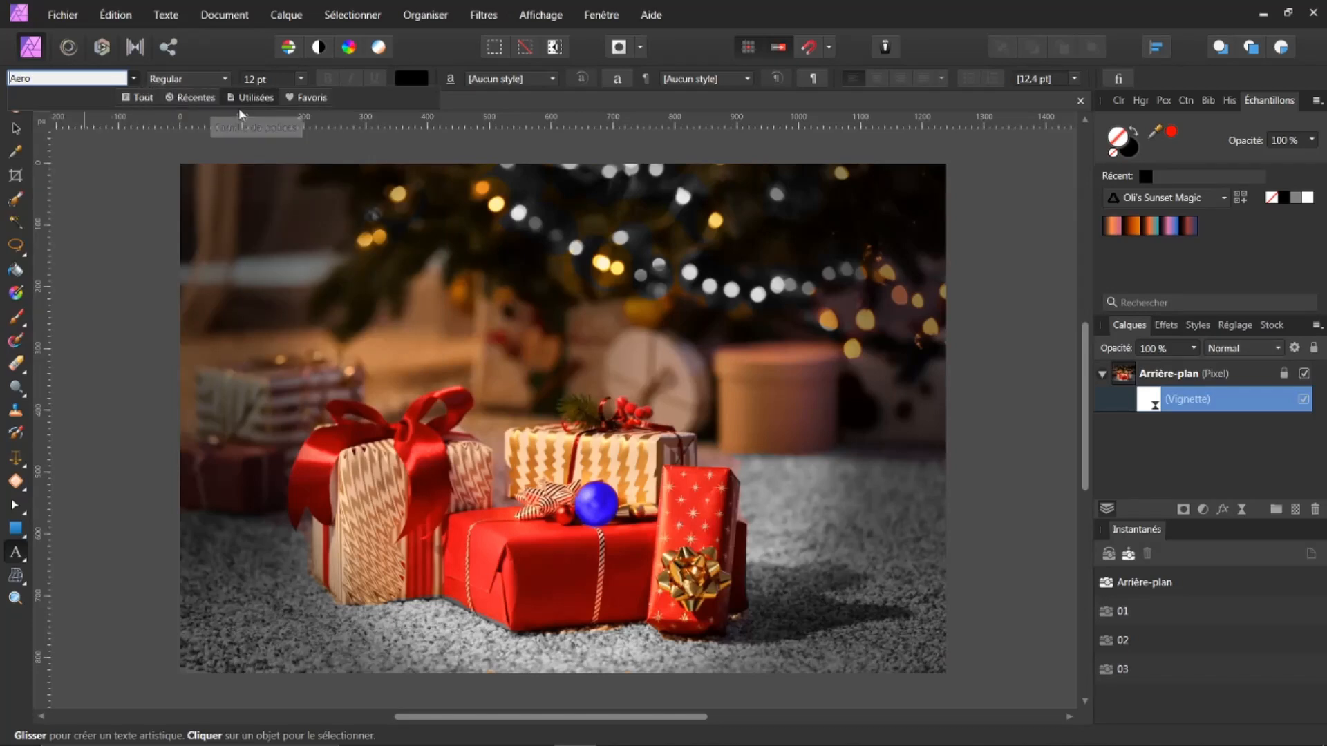
left_click(308, 95)
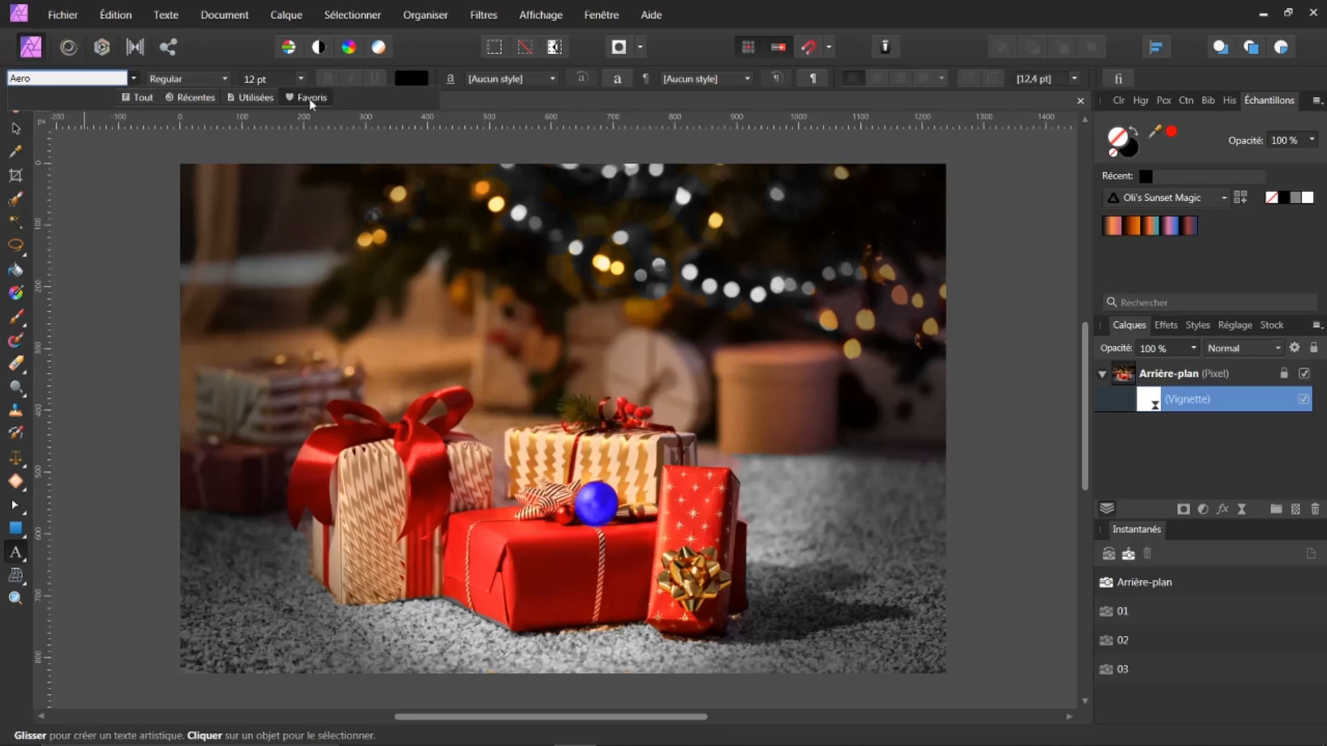
Mark the Broken Heart font as a favourite in the list of all fonts.
left_click(141, 98)
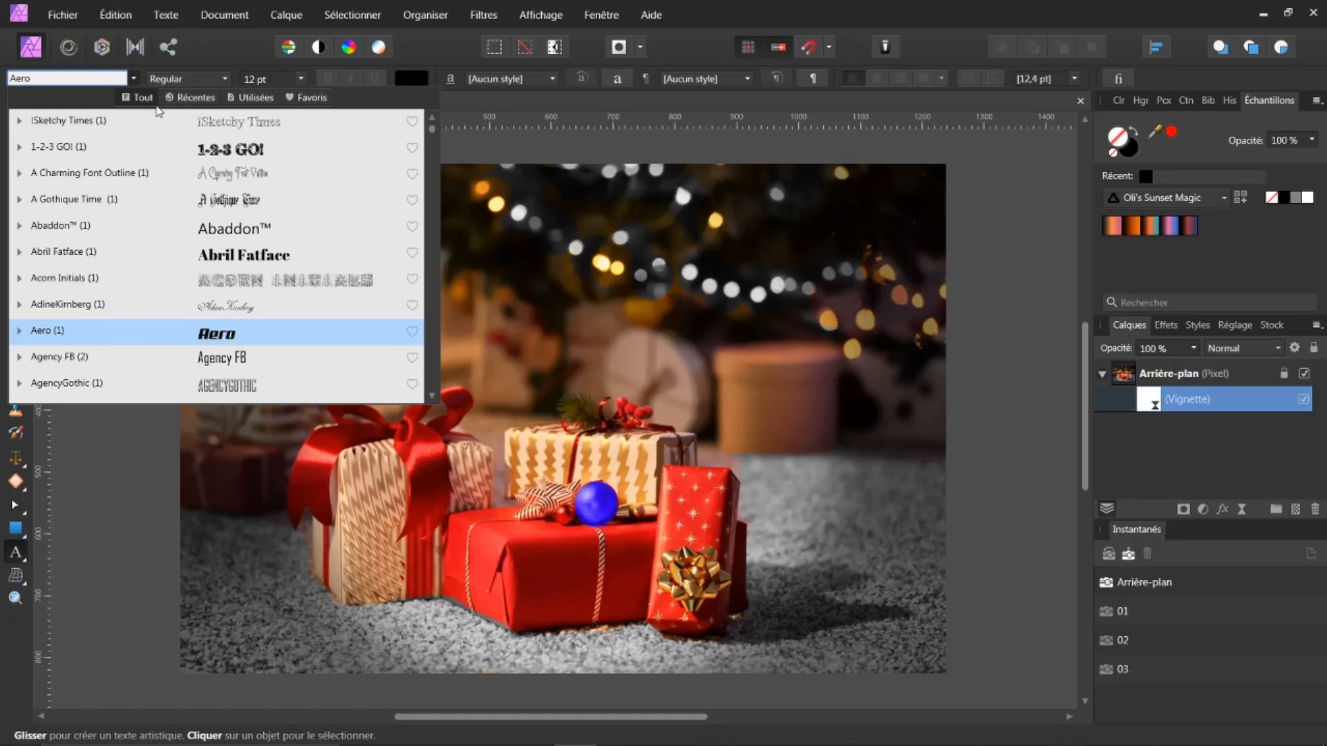
scroll(228, 215, "down", 15)
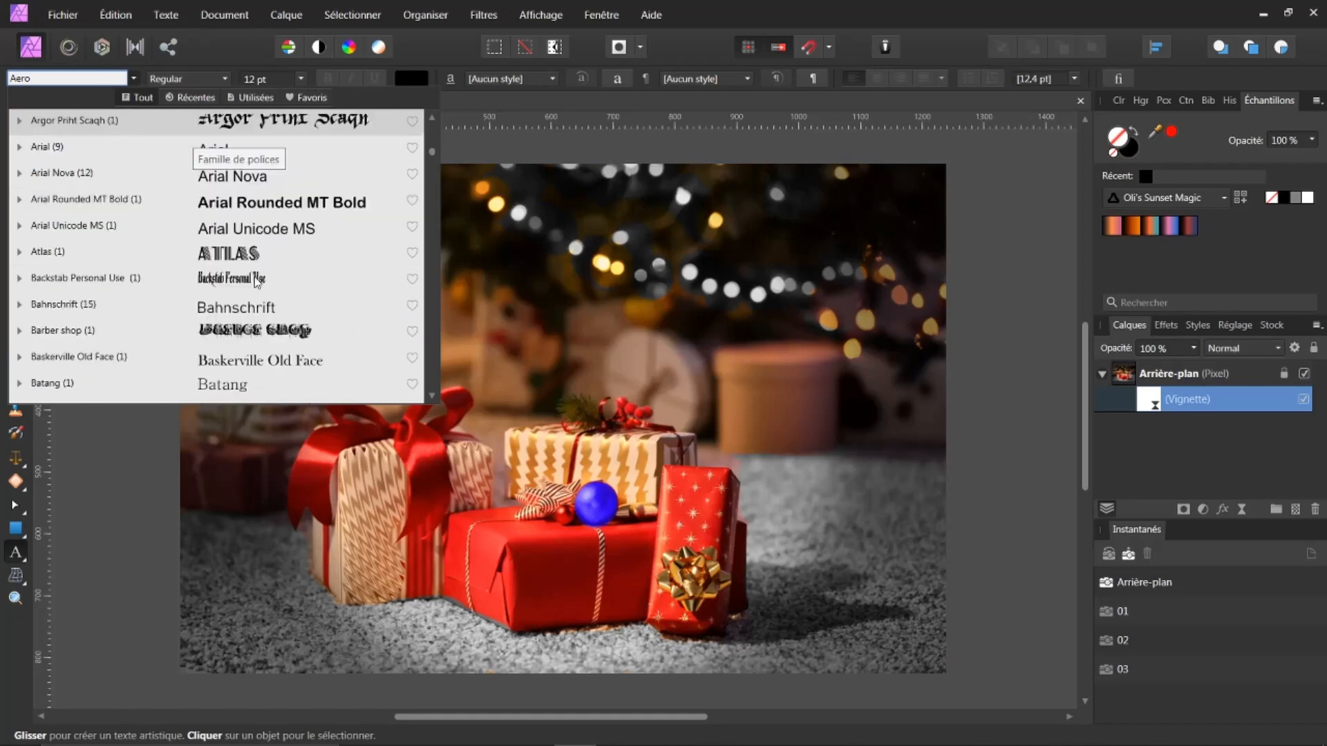
scroll(257, 281, "down", 10)
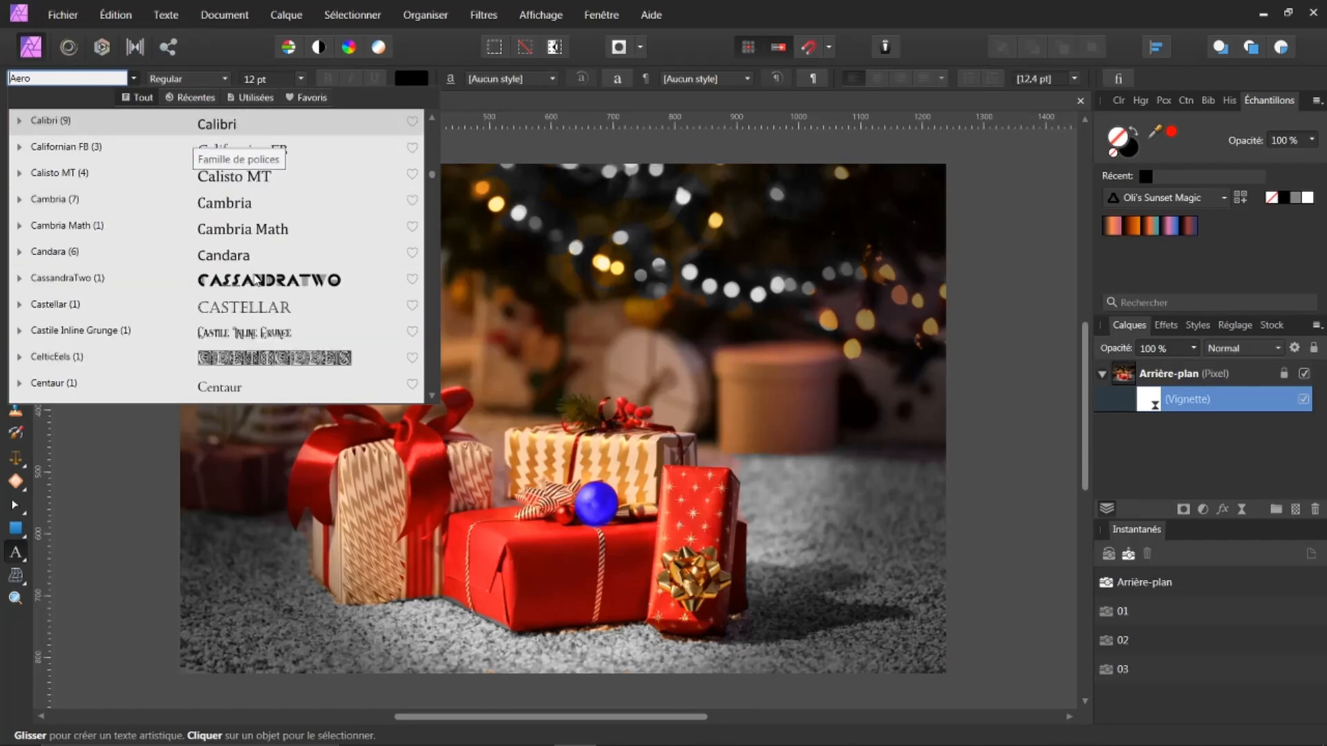
scroll(256, 280, "up", 9)
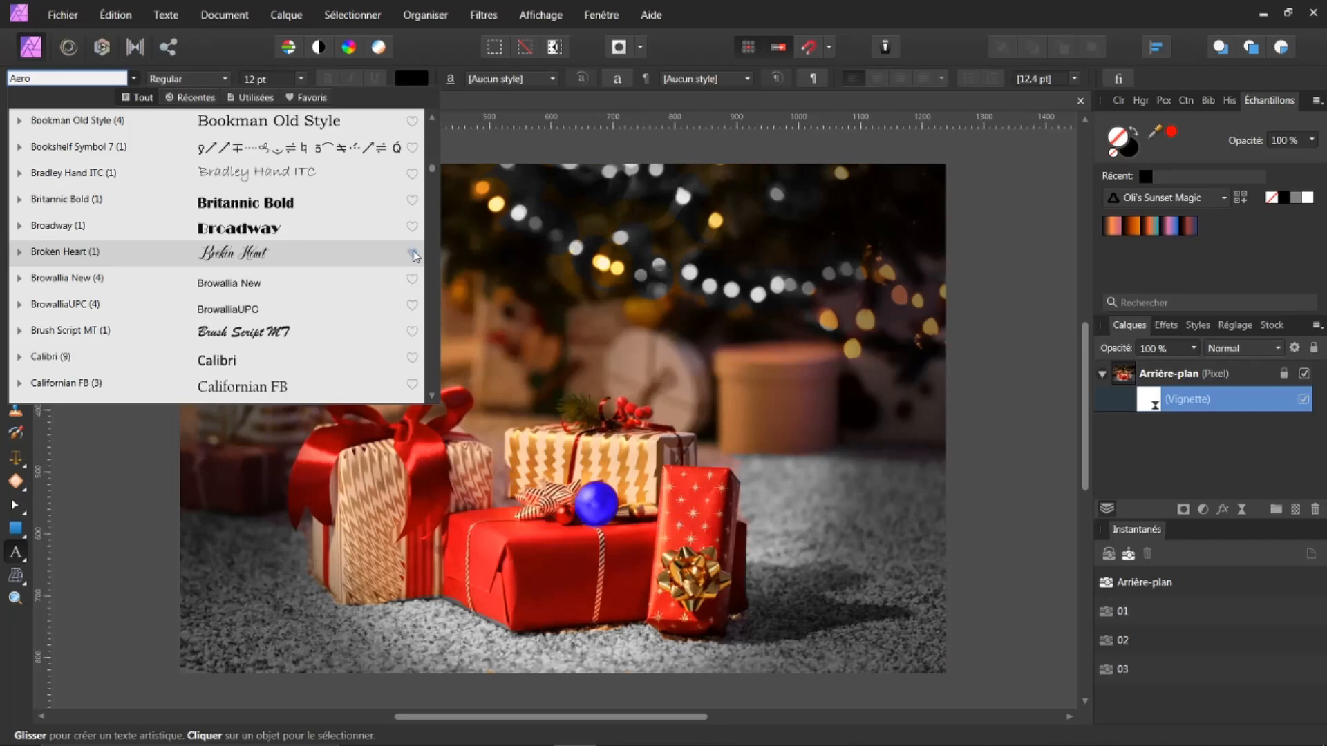
left_click(514, 98)
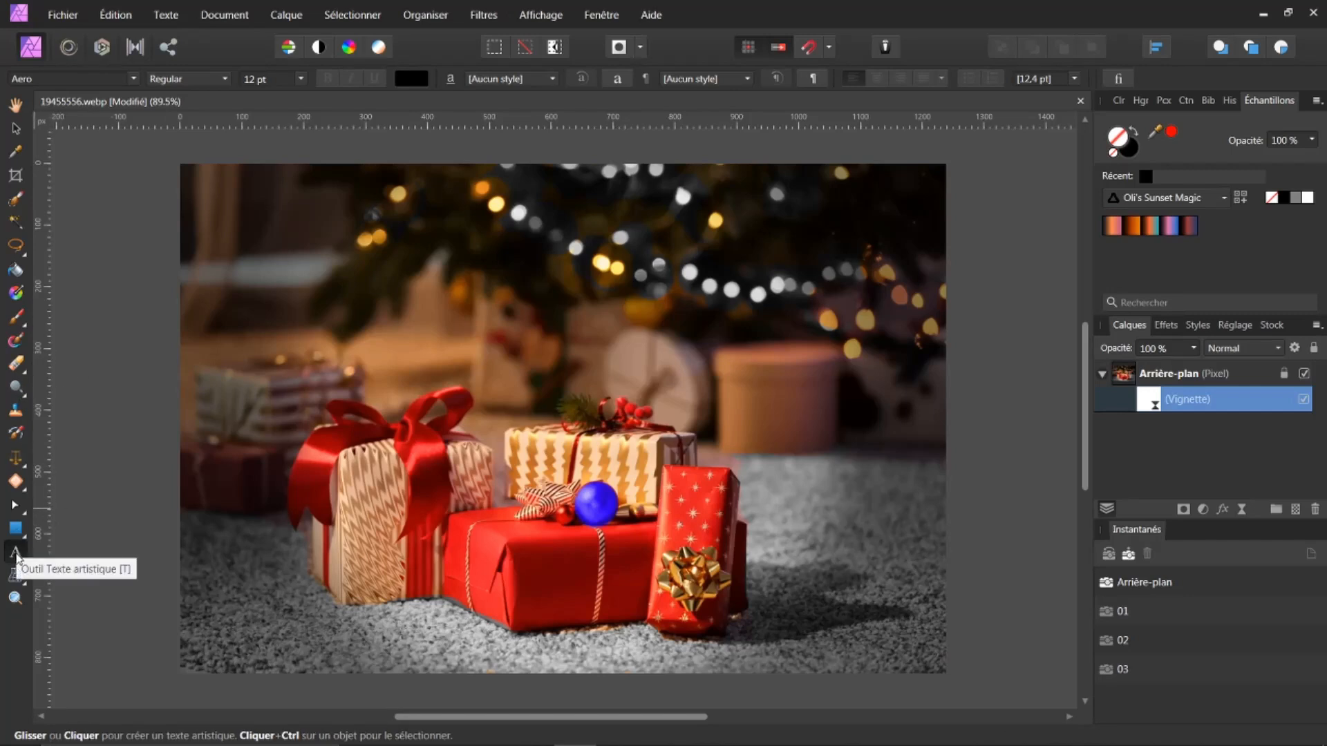
Set the text font to Broken Heart from the favourite fonts and the text colour to white.
left_click(134, 80)
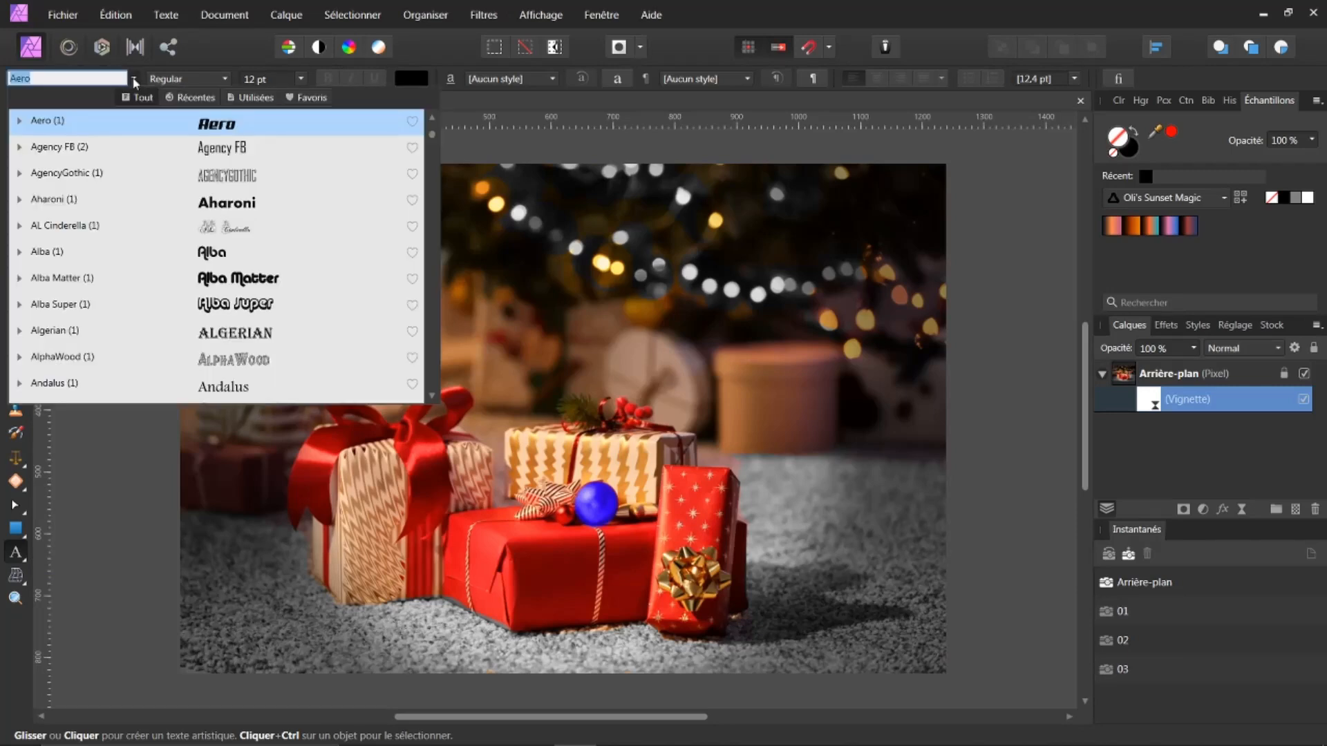
left_click(313, 99)
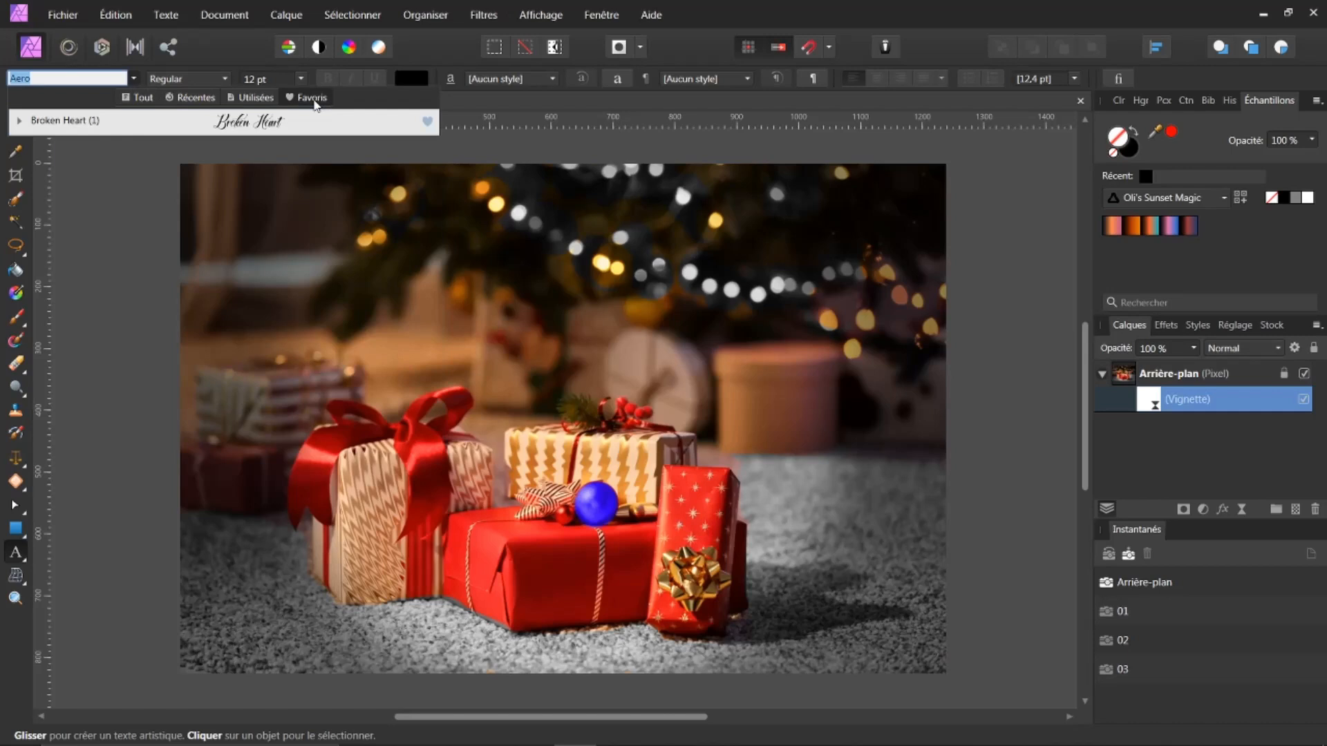
left_click(271, 124)
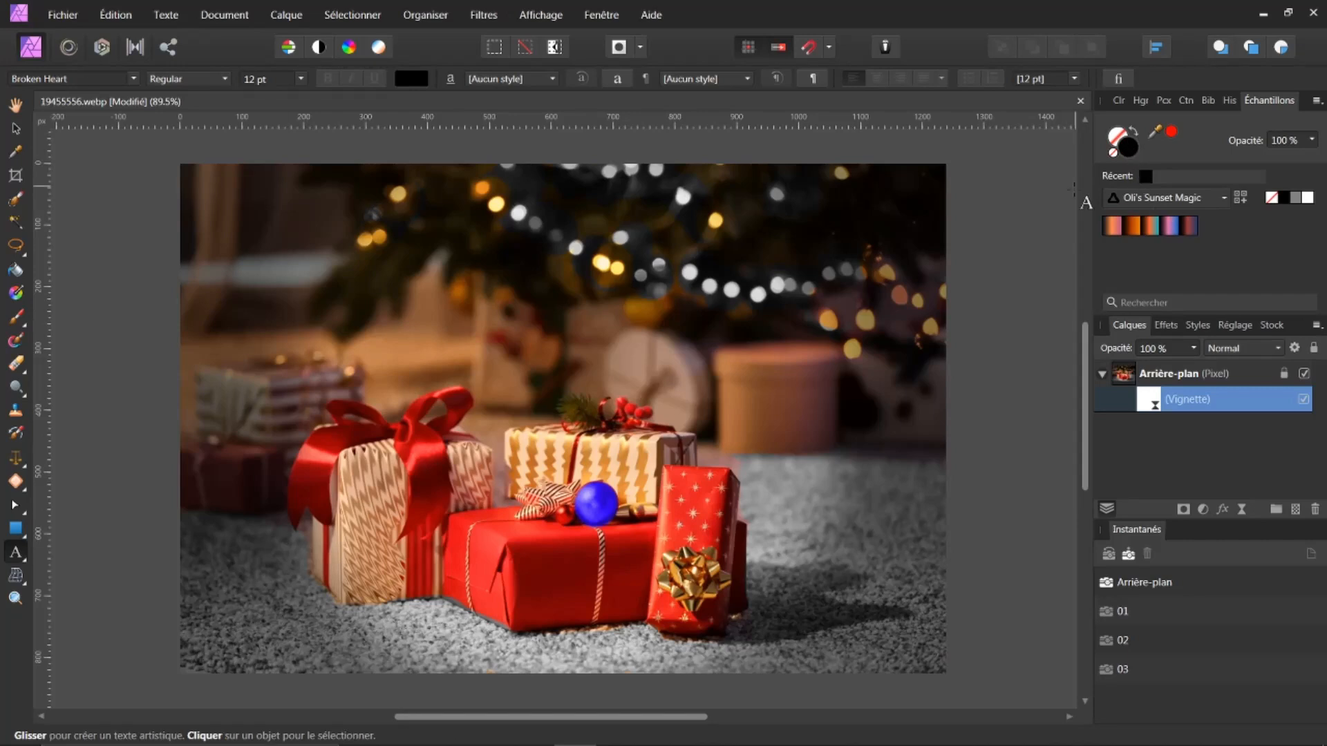
left_click(1120, 101)
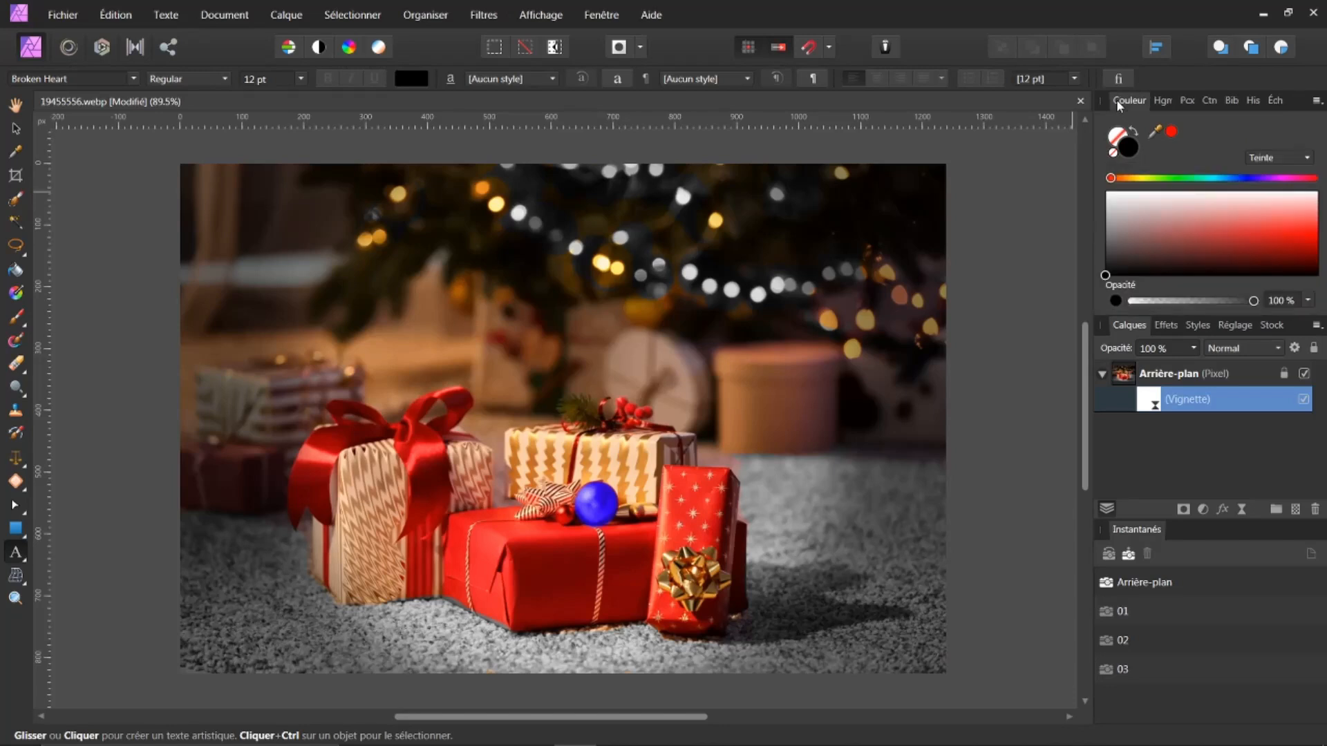
left_click_drag(1114, 223, 1080, 145)
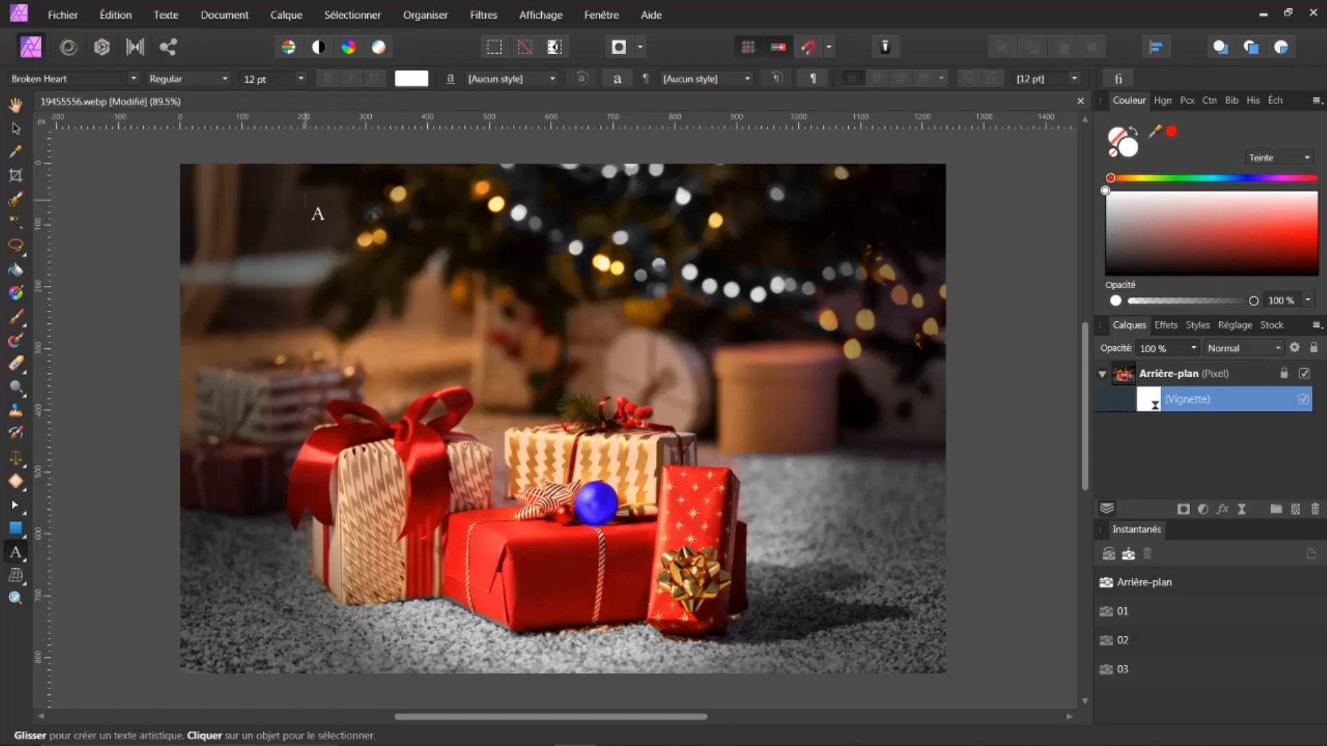
Add the artistic text "Joyeux" at about 162.7 pt and move it to the upper middle of the photo.
left_click_drag(304, 201, 383, 326)
left_click_drag(382, 322, 382, 321)
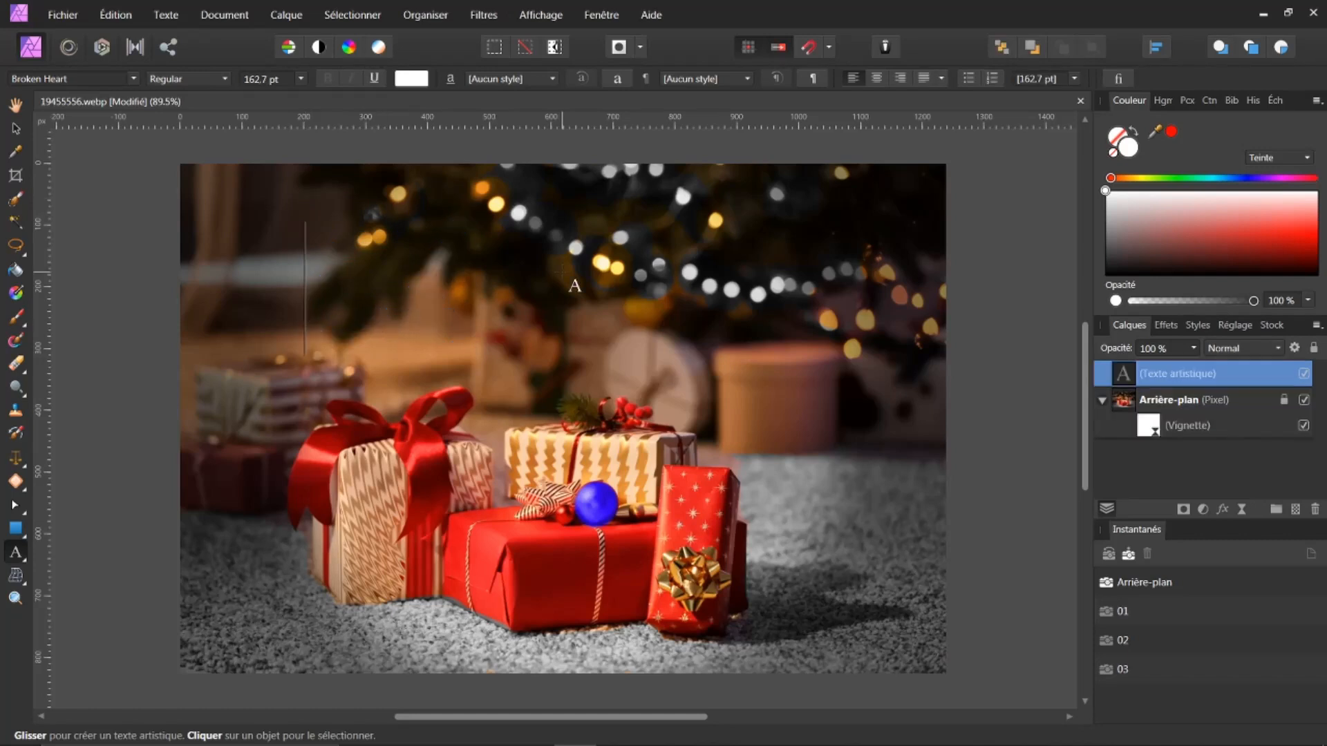
type("J")
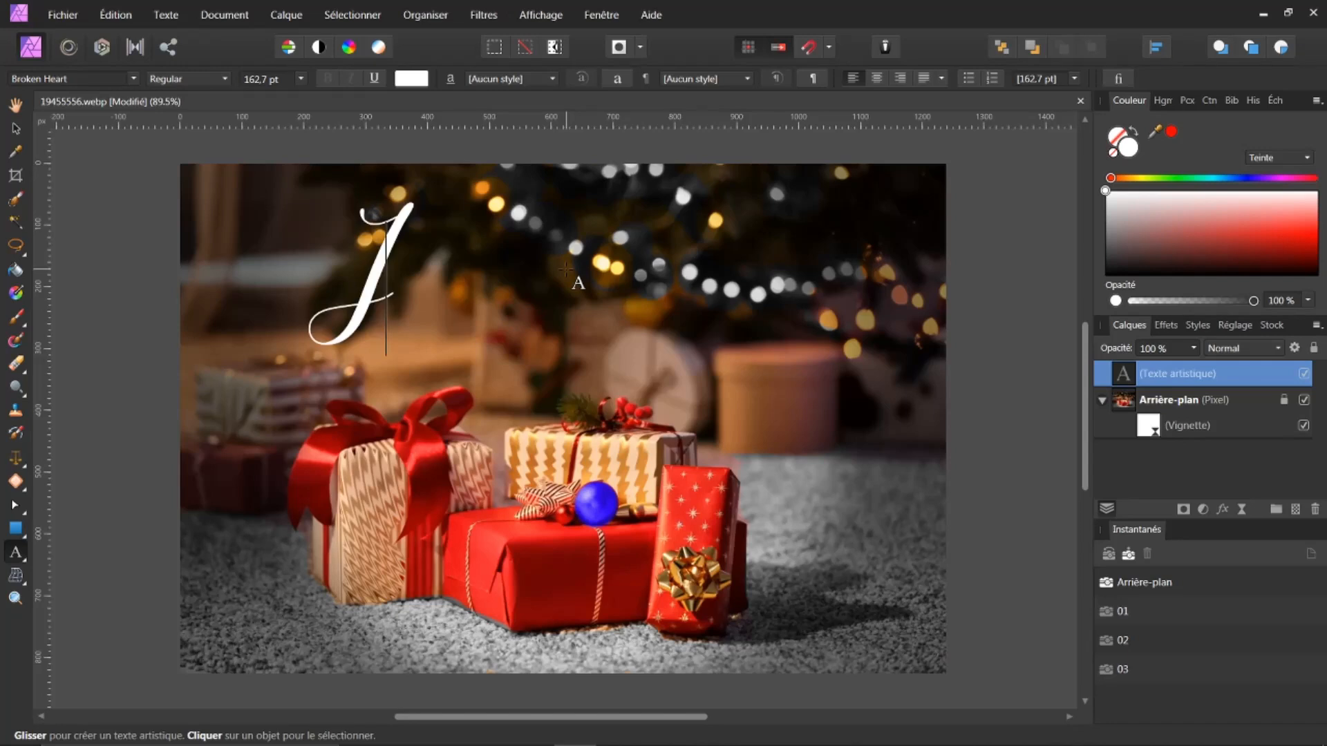
type("oyeux")
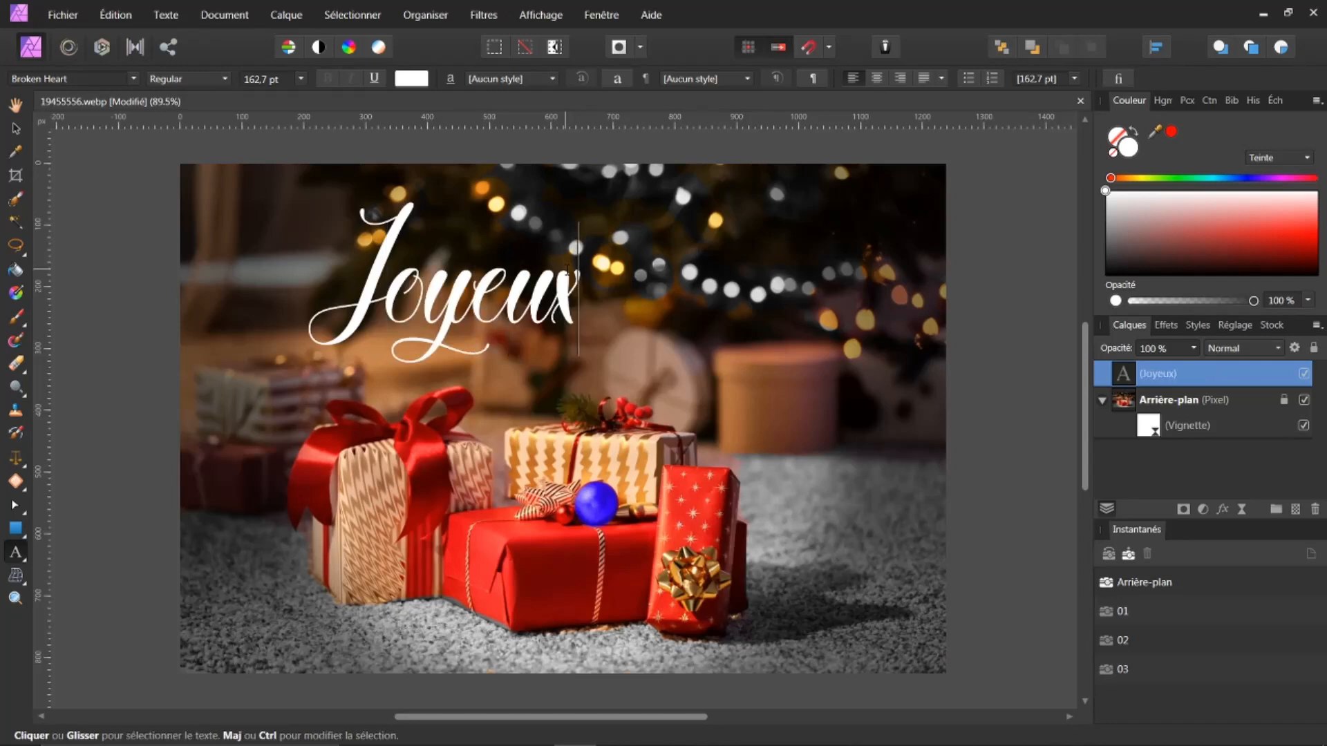
left_click(16, 129)
left_click_drag(453, 284, 551, 265)
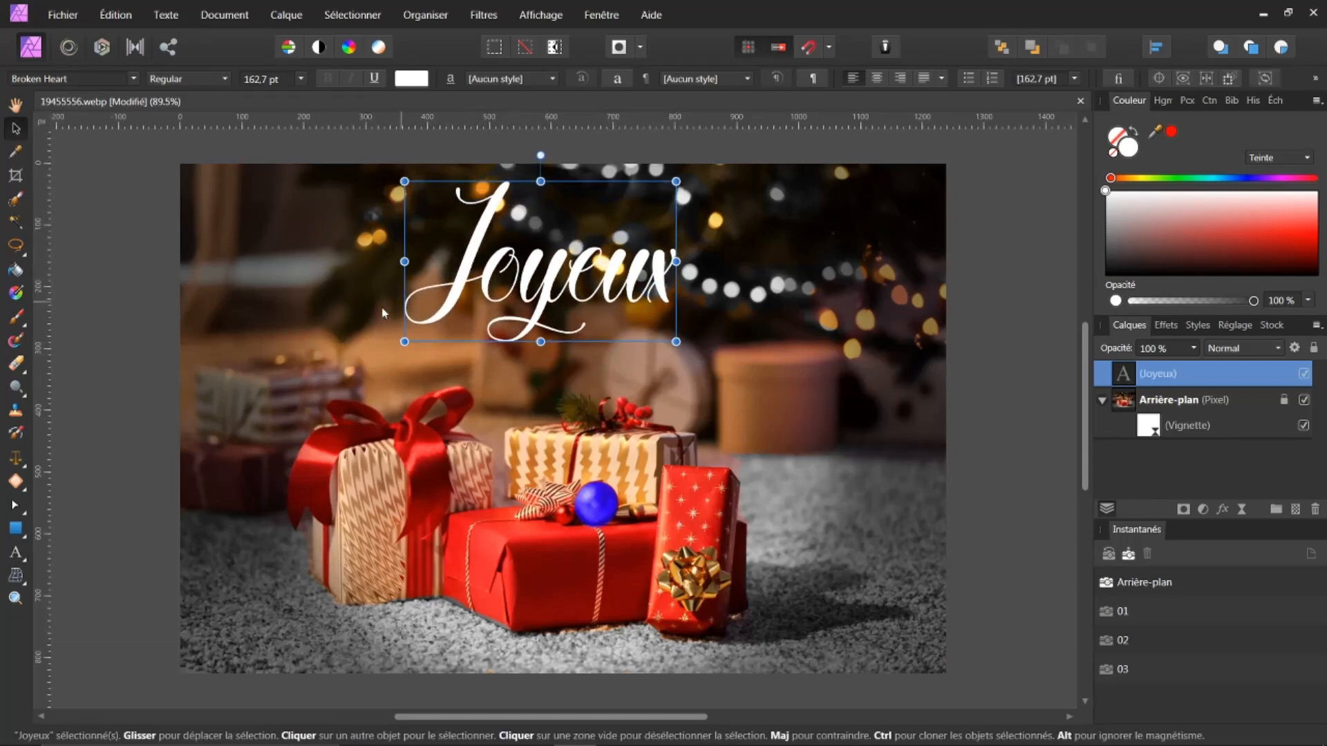
Add the separate artistic text "Noel" and place it below and to the right of "Joyeux".
left_click(16, 554)
left_click(517, 430)
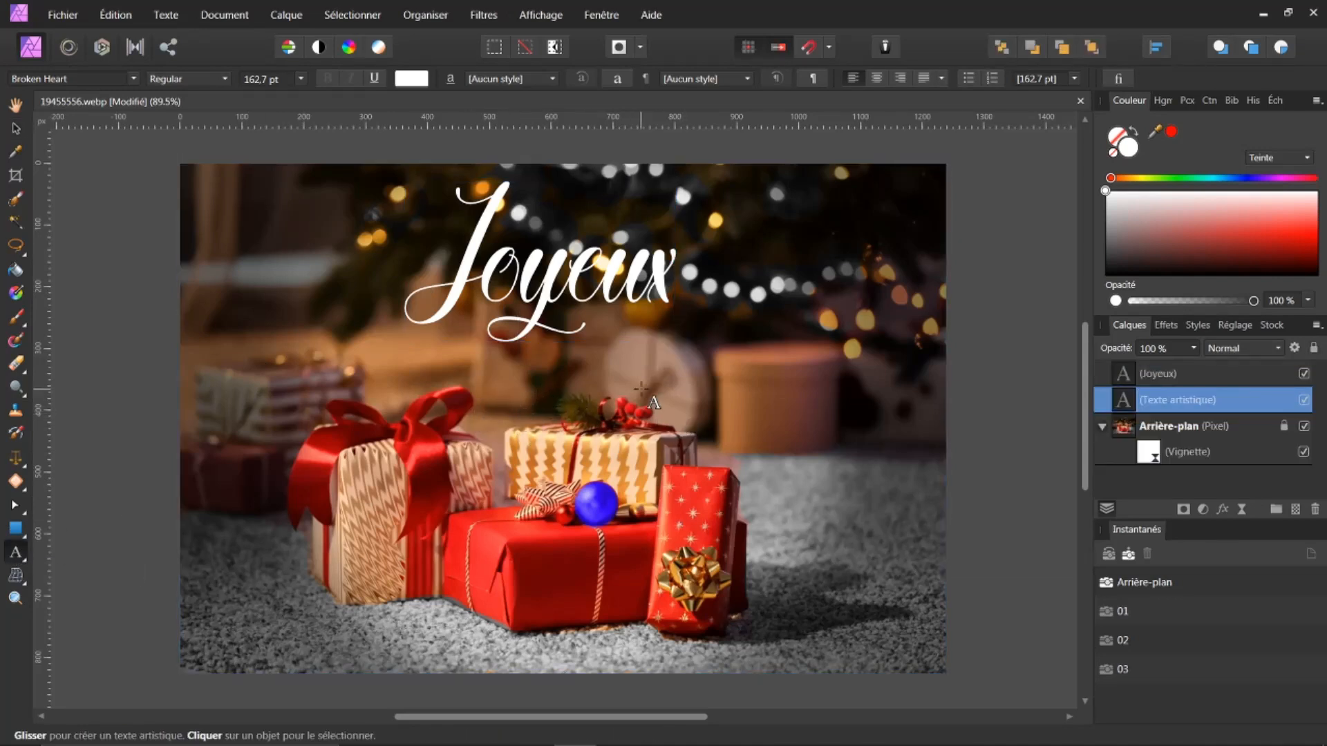
type("Noel")
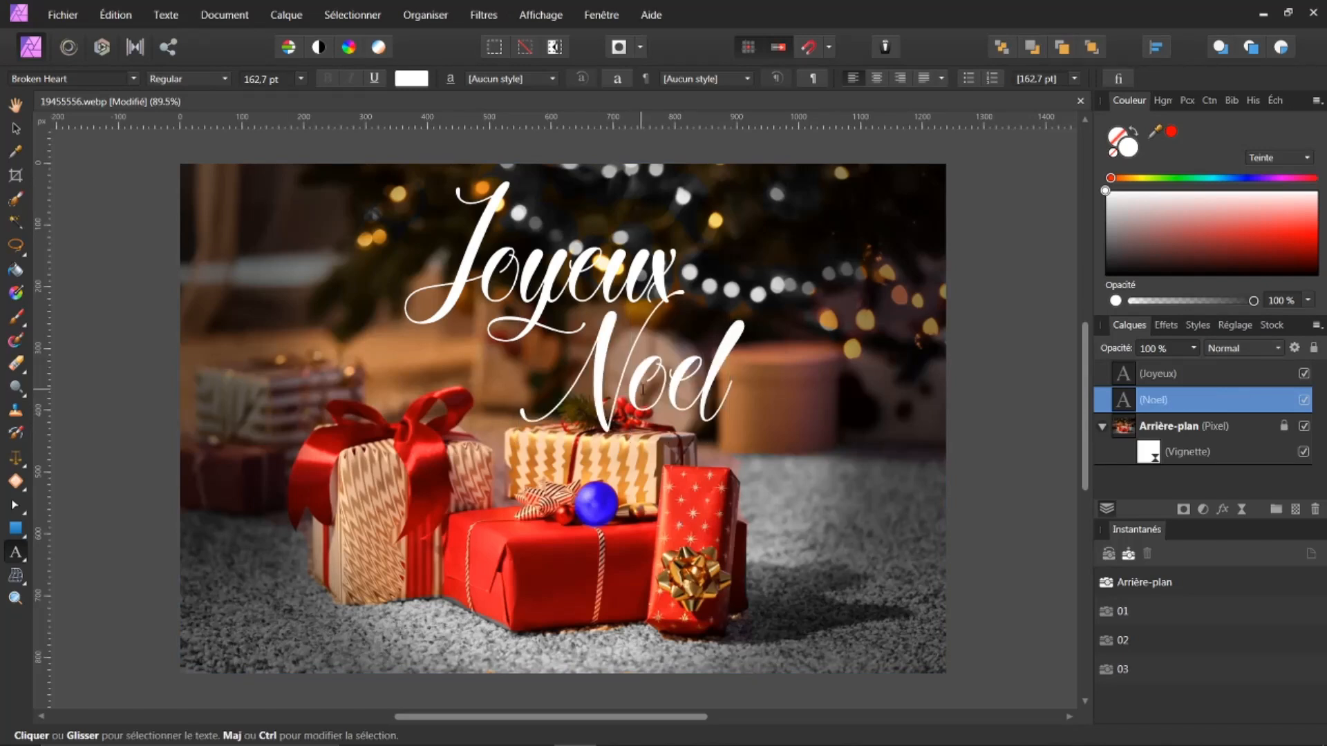
key("Escape")
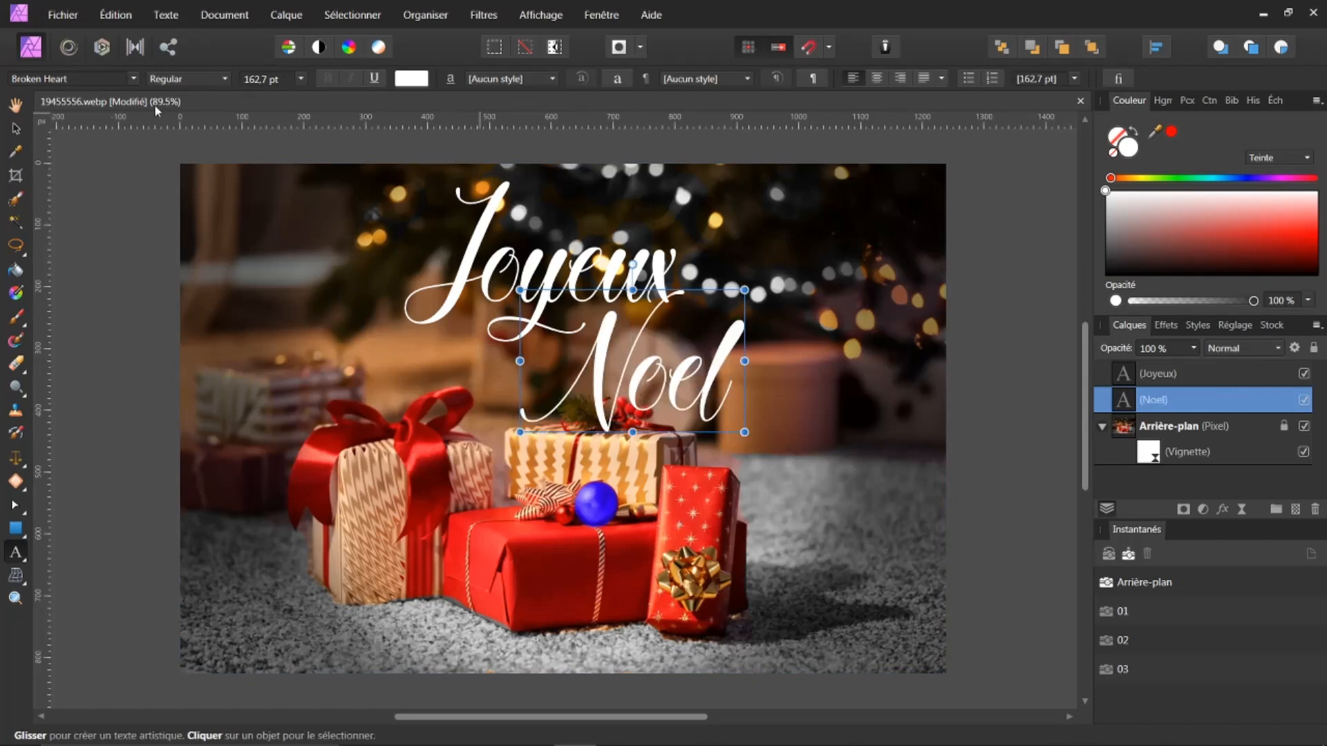
left_click(15, 128)
left_click_drag(644, 383, 811, 387)
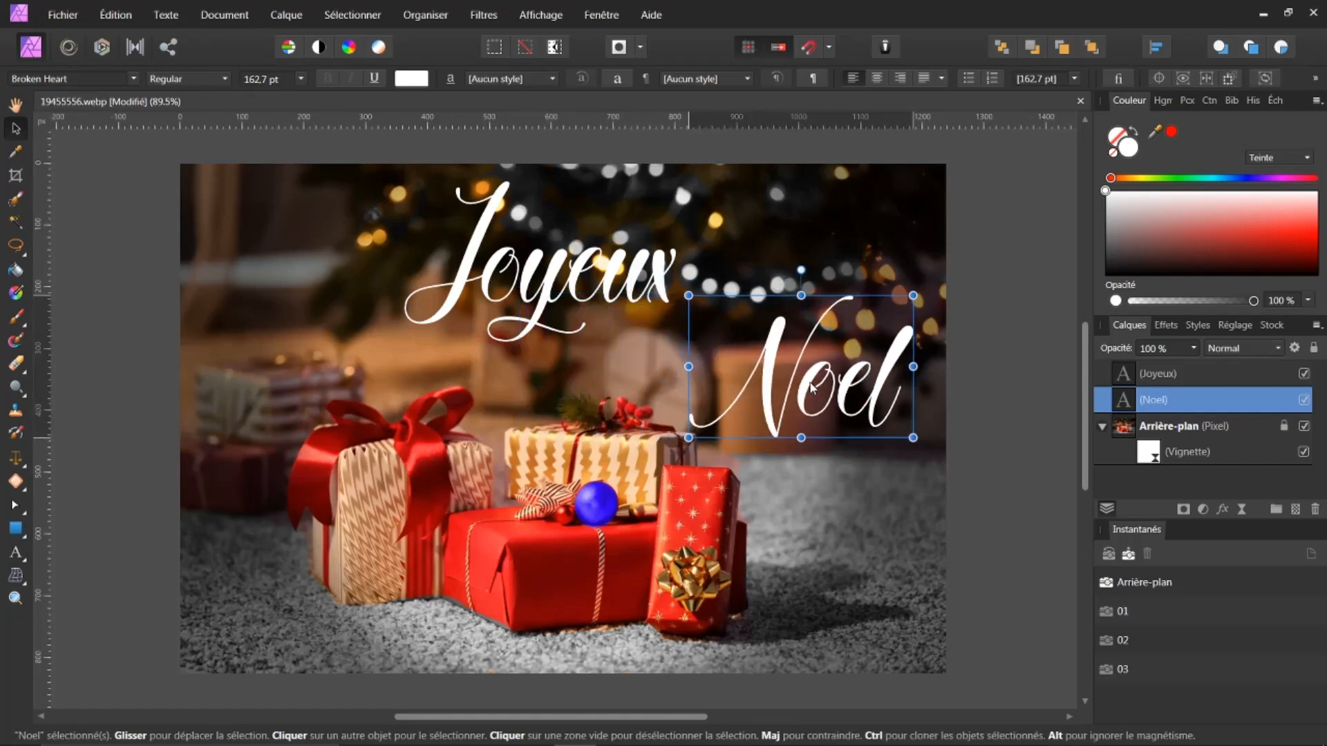
left_click(14, 105)
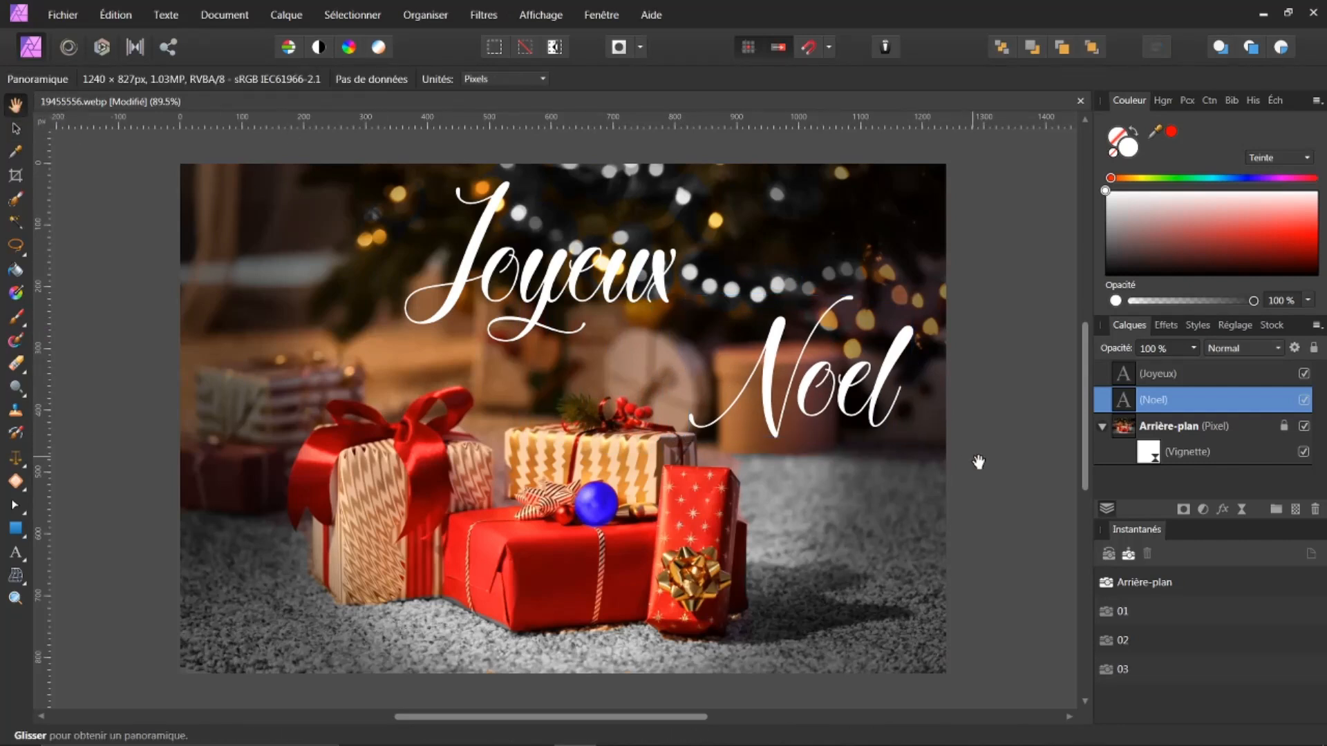
Move the "Joyeux" text to the right, just above "Noel", and select the Arrière-plan layer.
left_click(1170, 376)
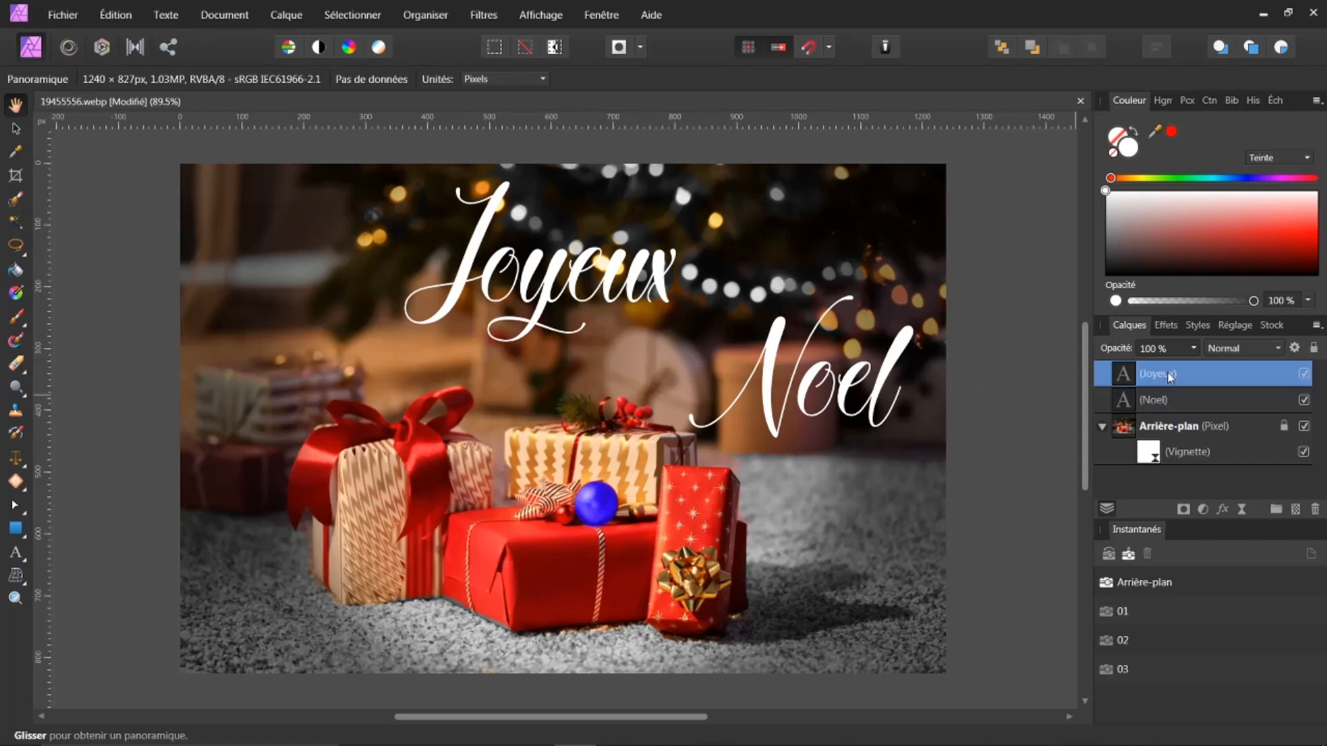
left_click(14, 130)
left_click_drag(576, 289, 650, 299)
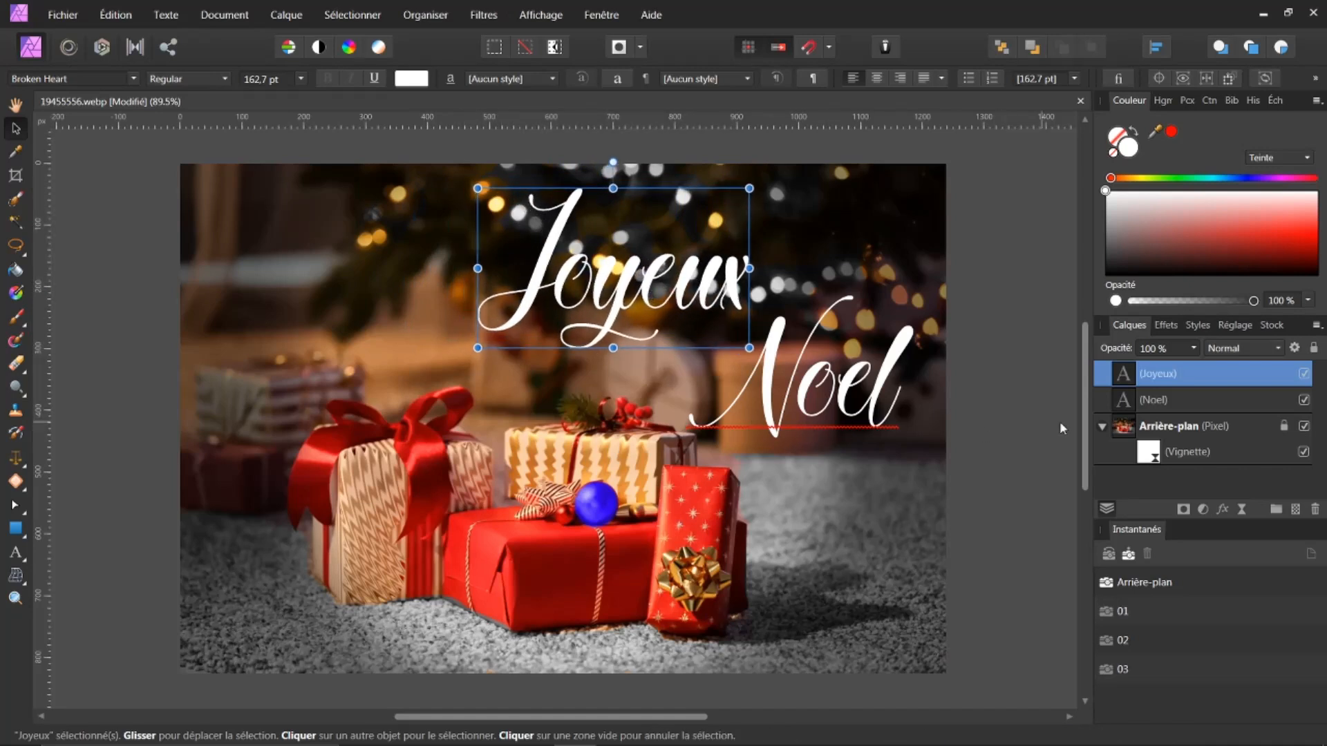
left_click(1160, 428)
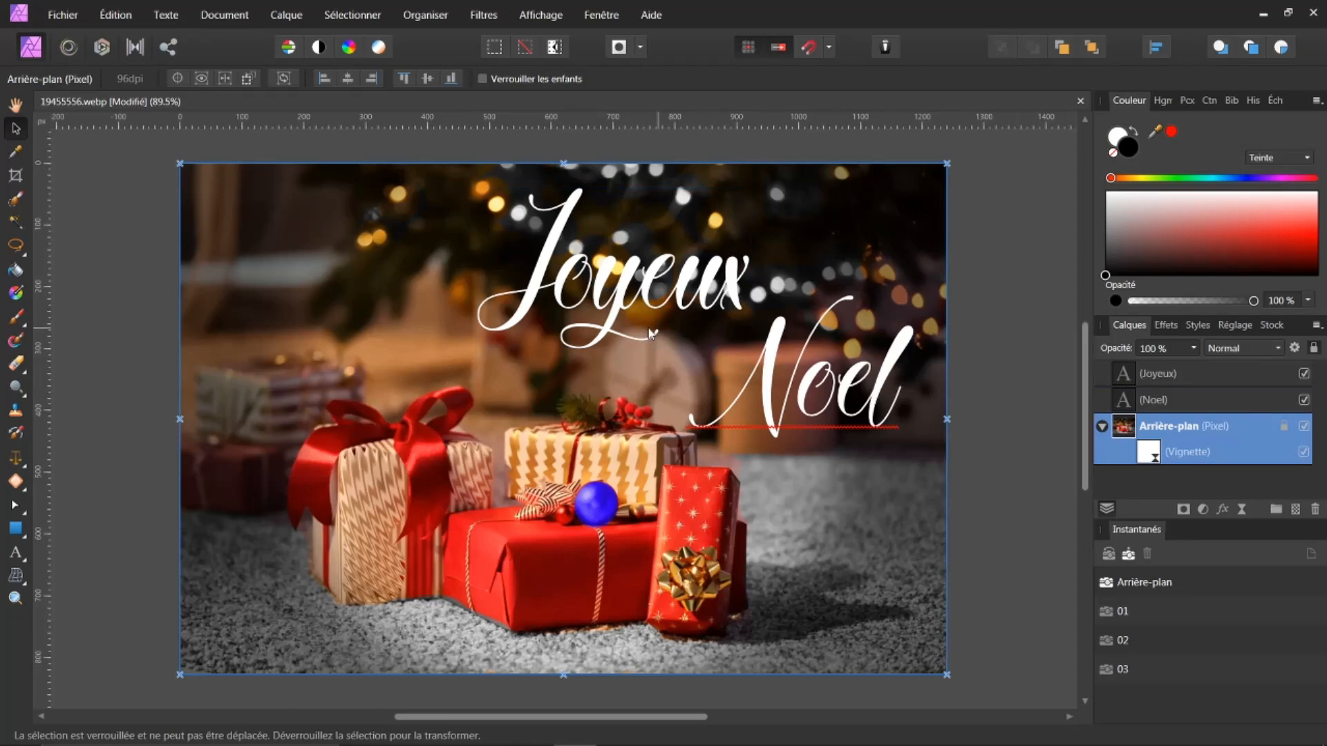
left_click(15, 105)
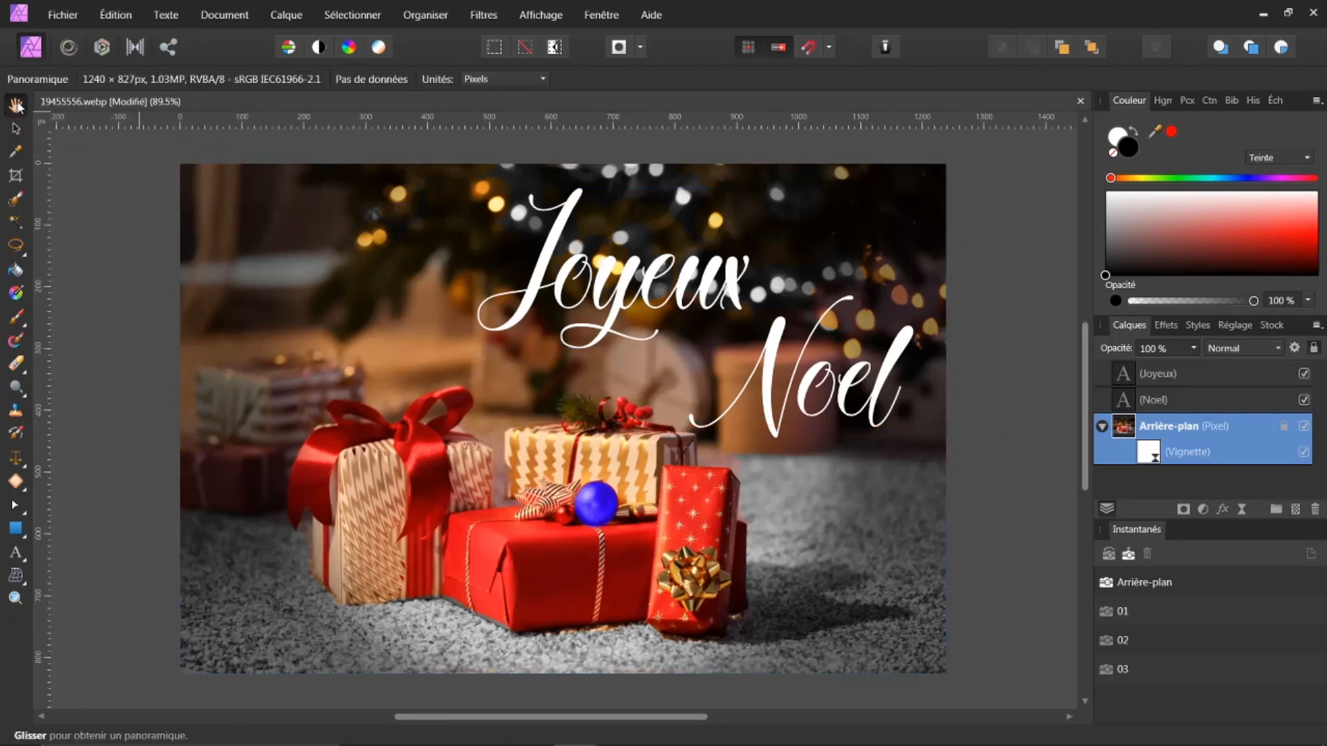